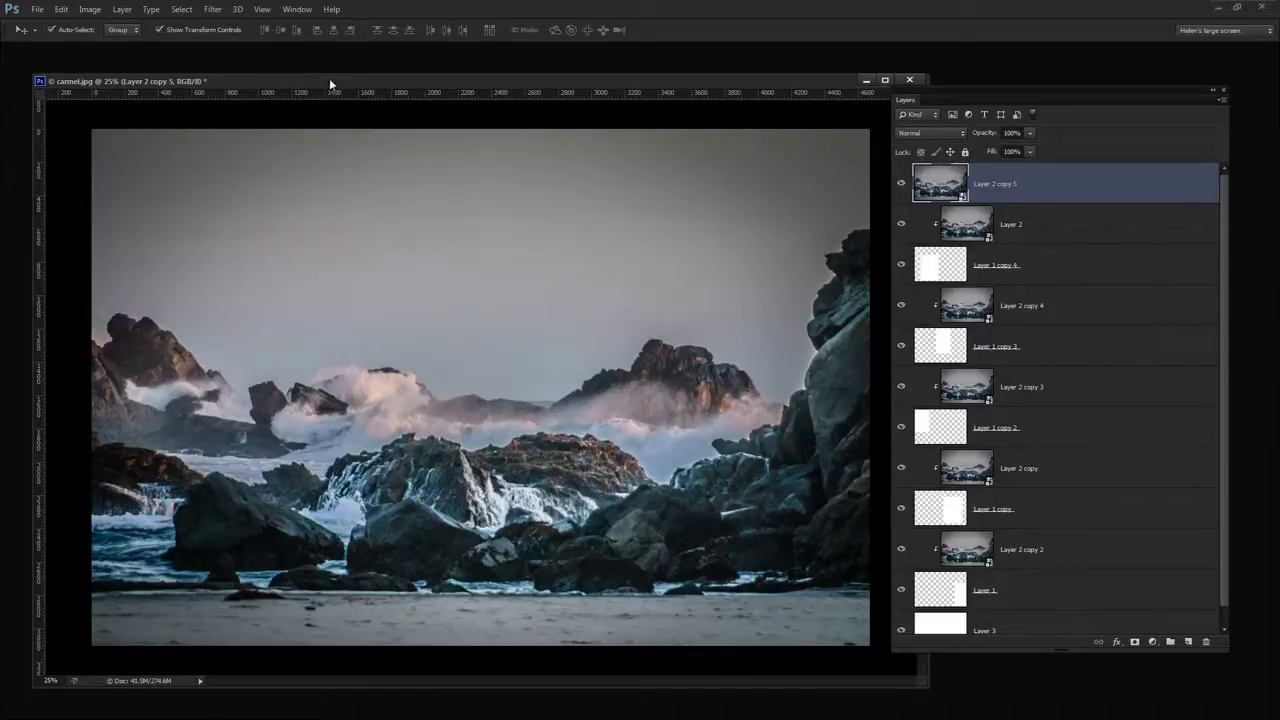
# Hide Layer 2 copy 5 in the carmel collage, then select Layer 1, Layer 2 copy 2 and Layer 1 copy.
pyautogui.moveTo(326, 82); pyautogui.dragTo(300, 59)
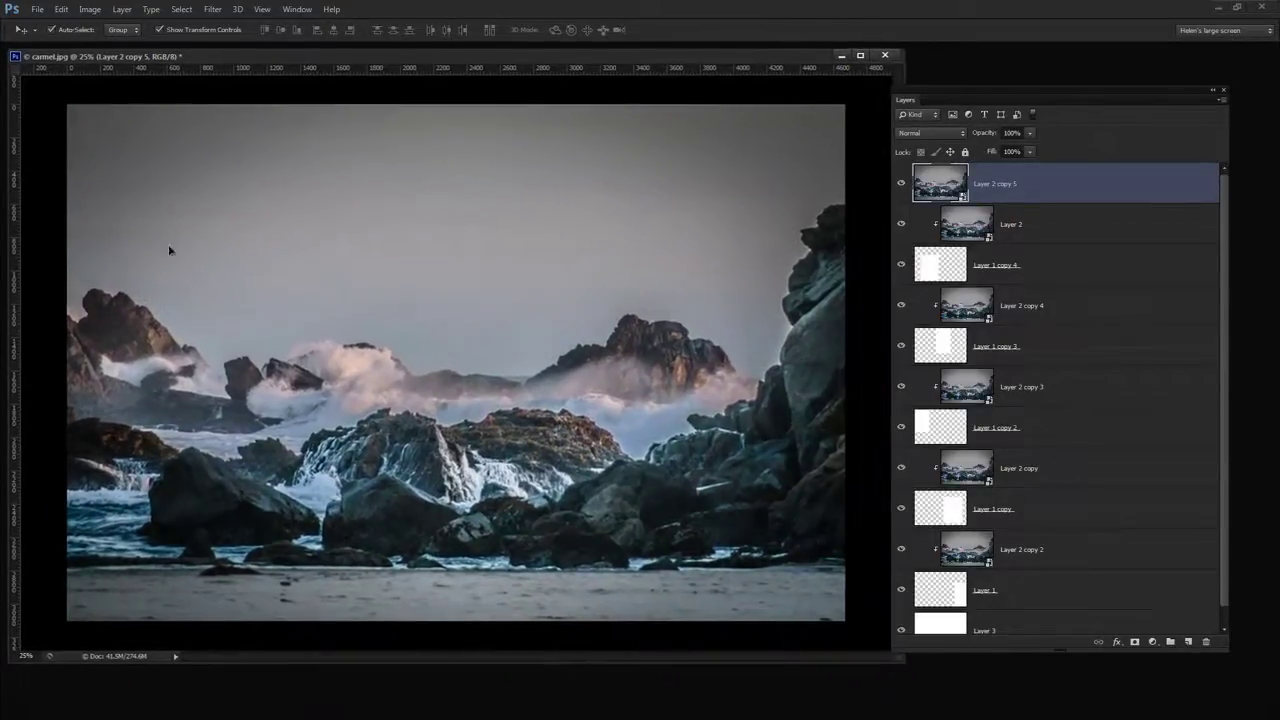
pyautogui.click(901, 184)
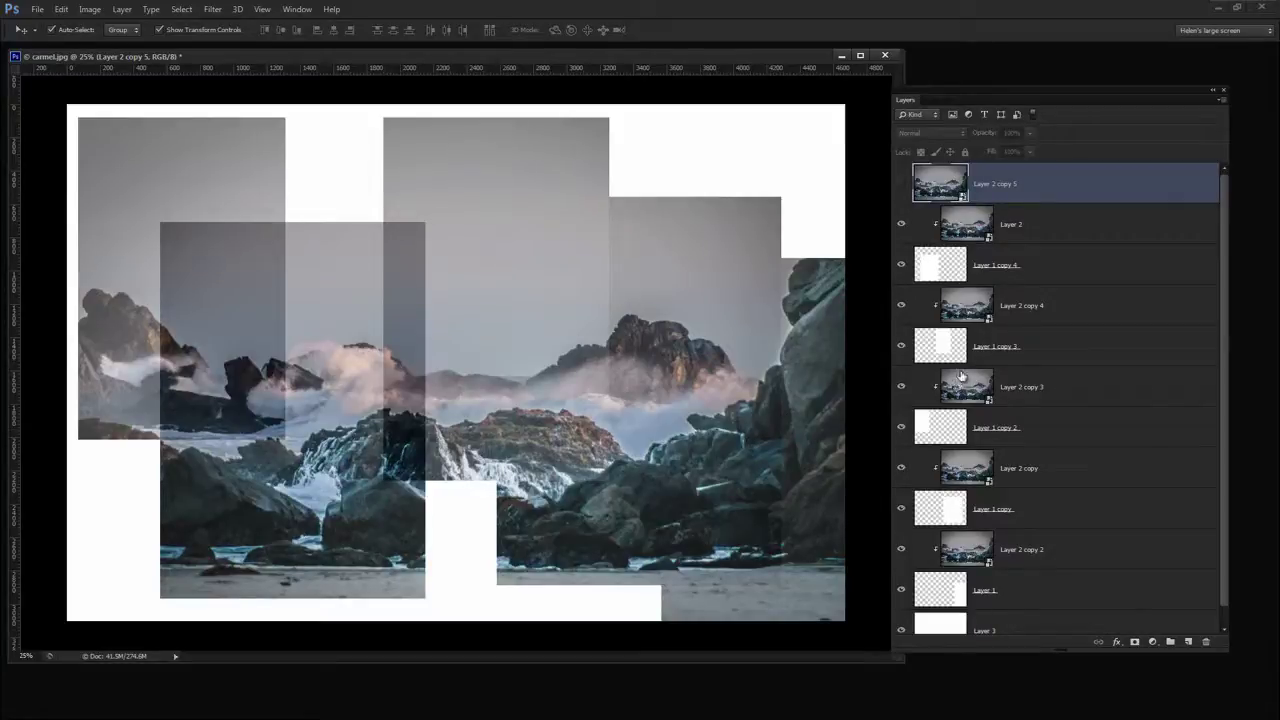
pyautogui.click(950, 594)
pyautogui.click(965, 549)
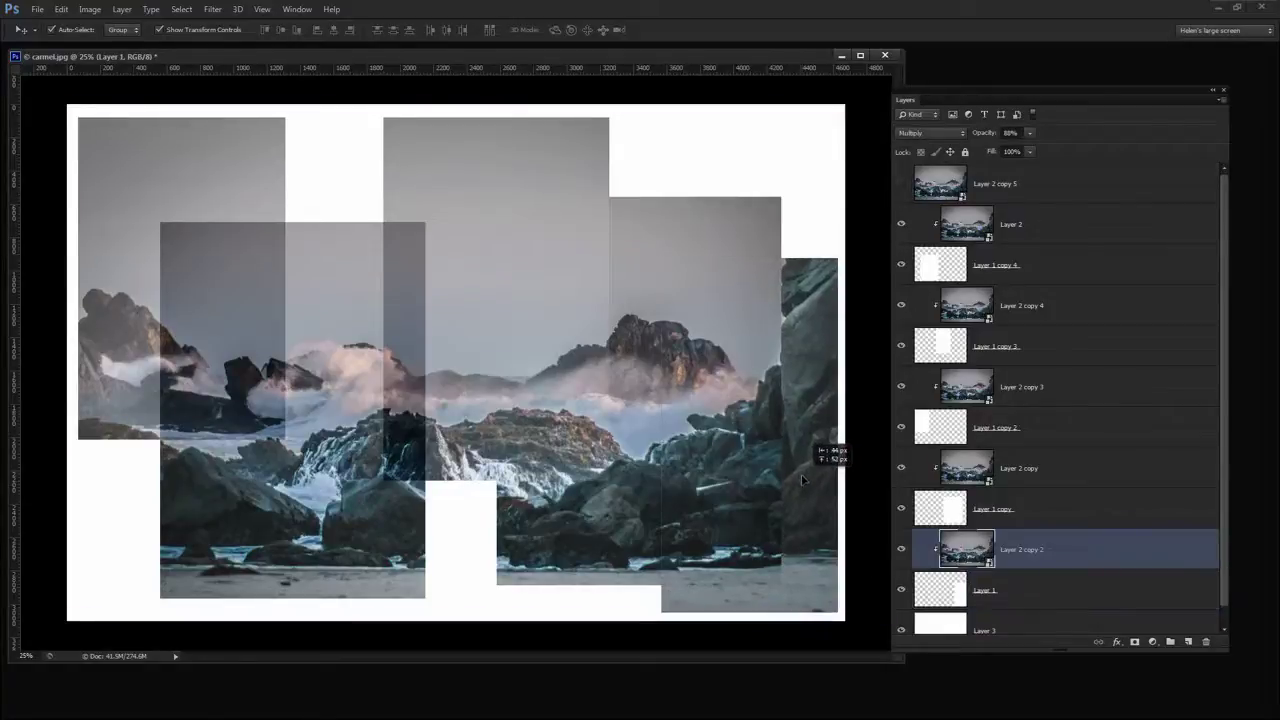
pyautogui.click(1036, 516)
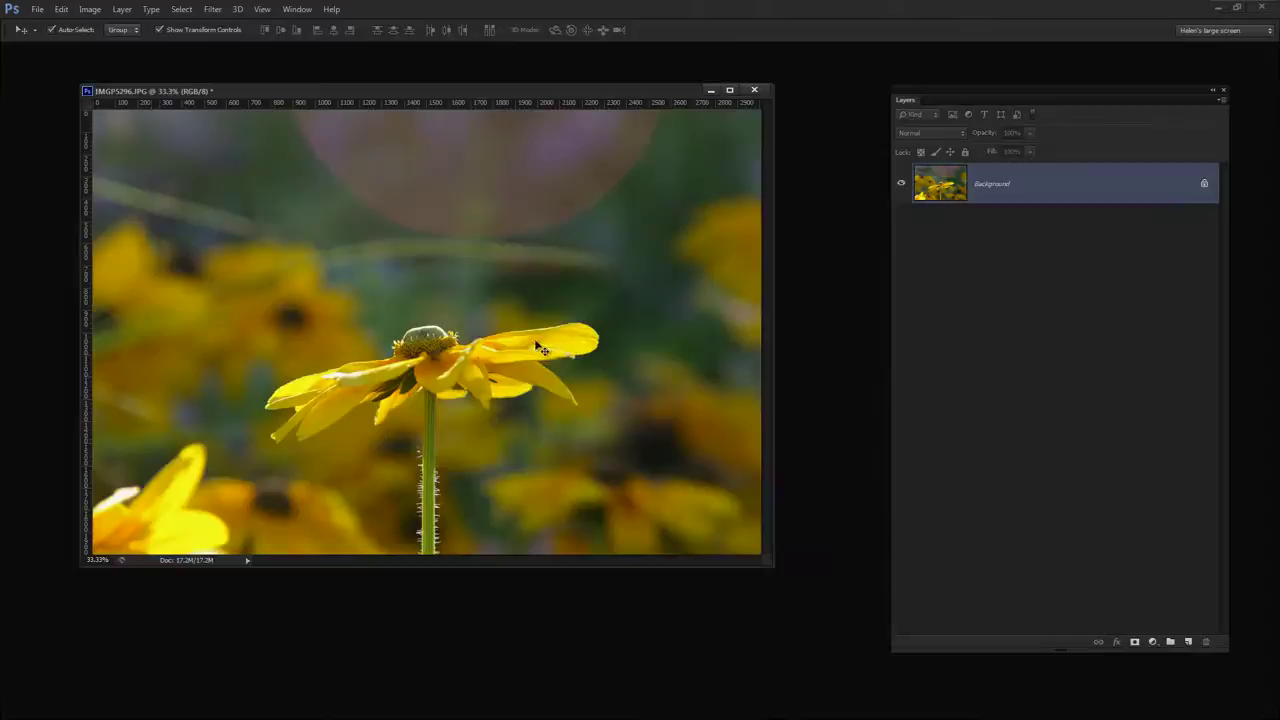
# Convert the flower photo's Background to a smart object and add a new empty layer above it.
pyautogui.moveTo(767, 565); pyautogui.dragTo(808, 640)
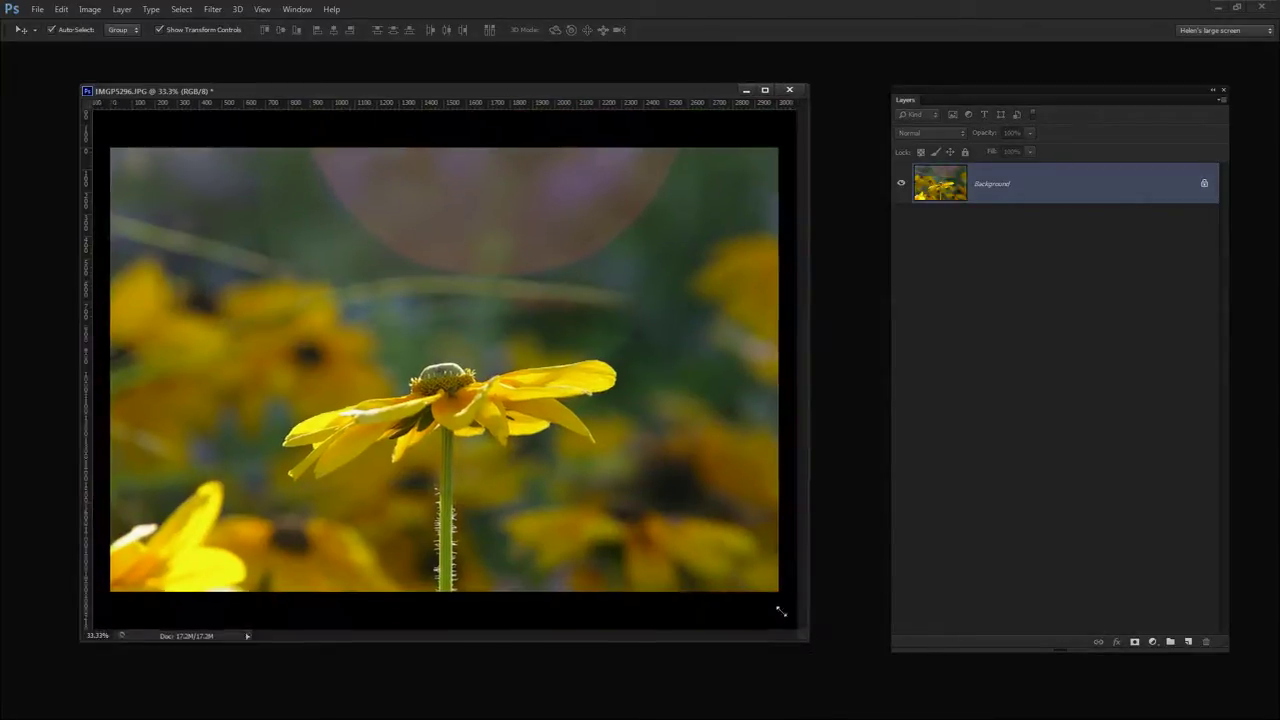
pyautogui.rightClick(993, 190)
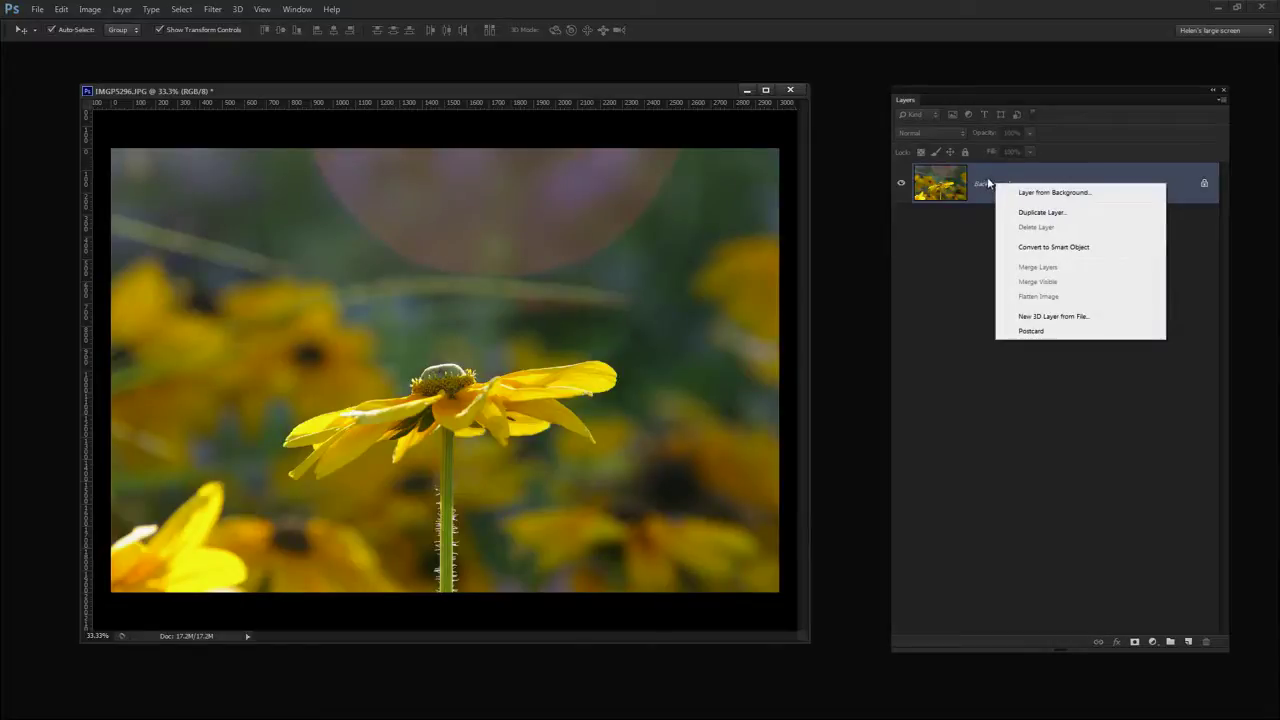
pyautogui.click(1040, 248)
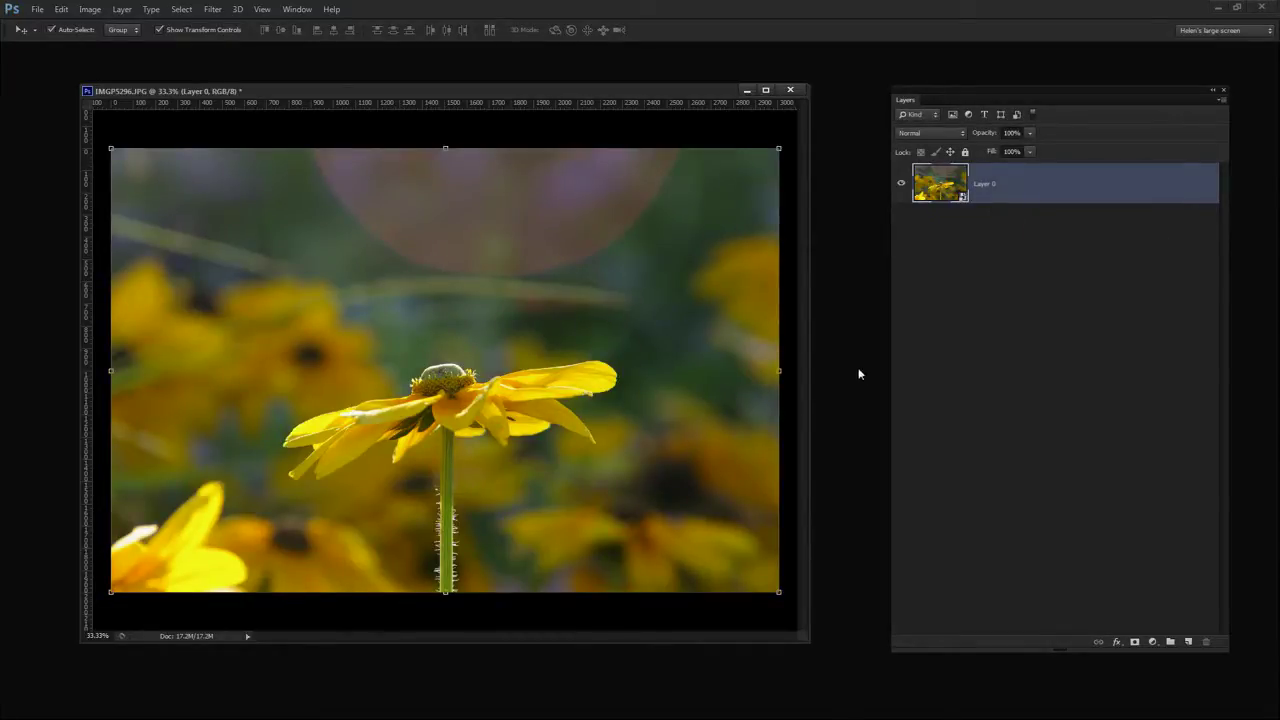
pyautogui.click(1188, 643)
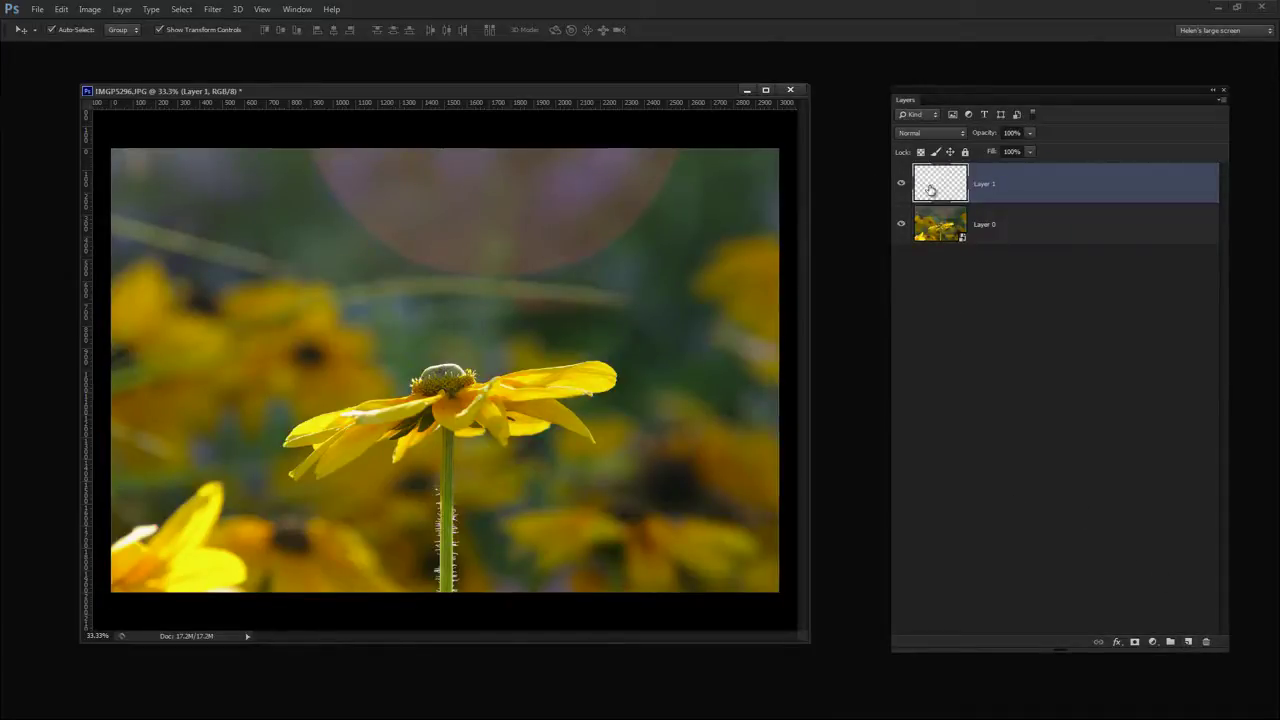
# Fill a tall rectangular selection on the photo's left side with white.
pyautogui.click(297, 9)
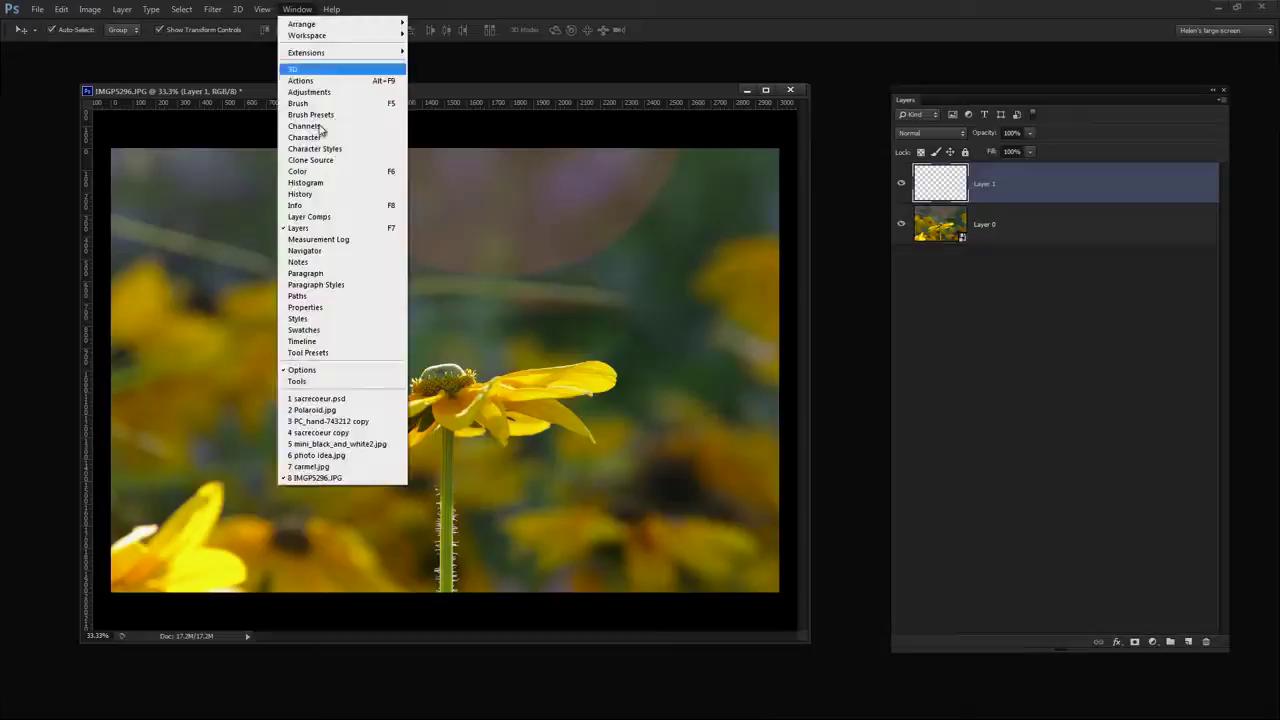
pyautogui.click(297, 381)
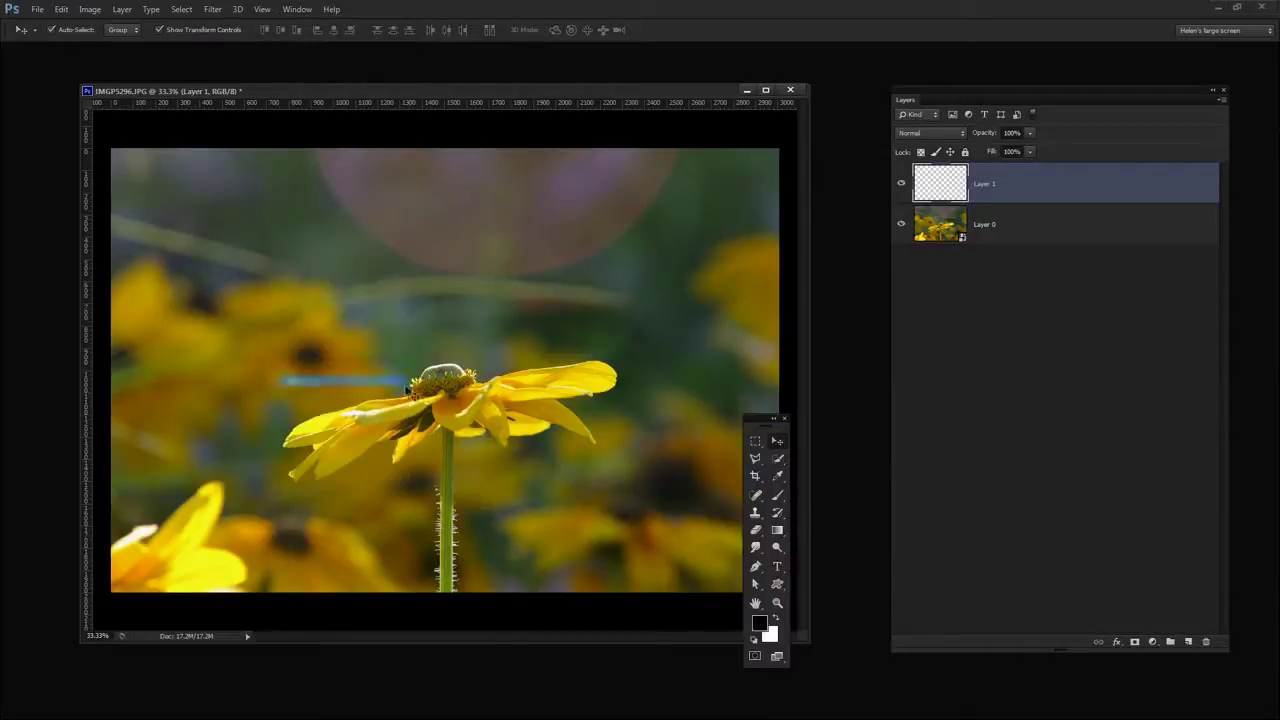
pyautogui.click(754, 442)
pyautogui.moveTo(762, 420); pyautogui.dragTo(849, 408)
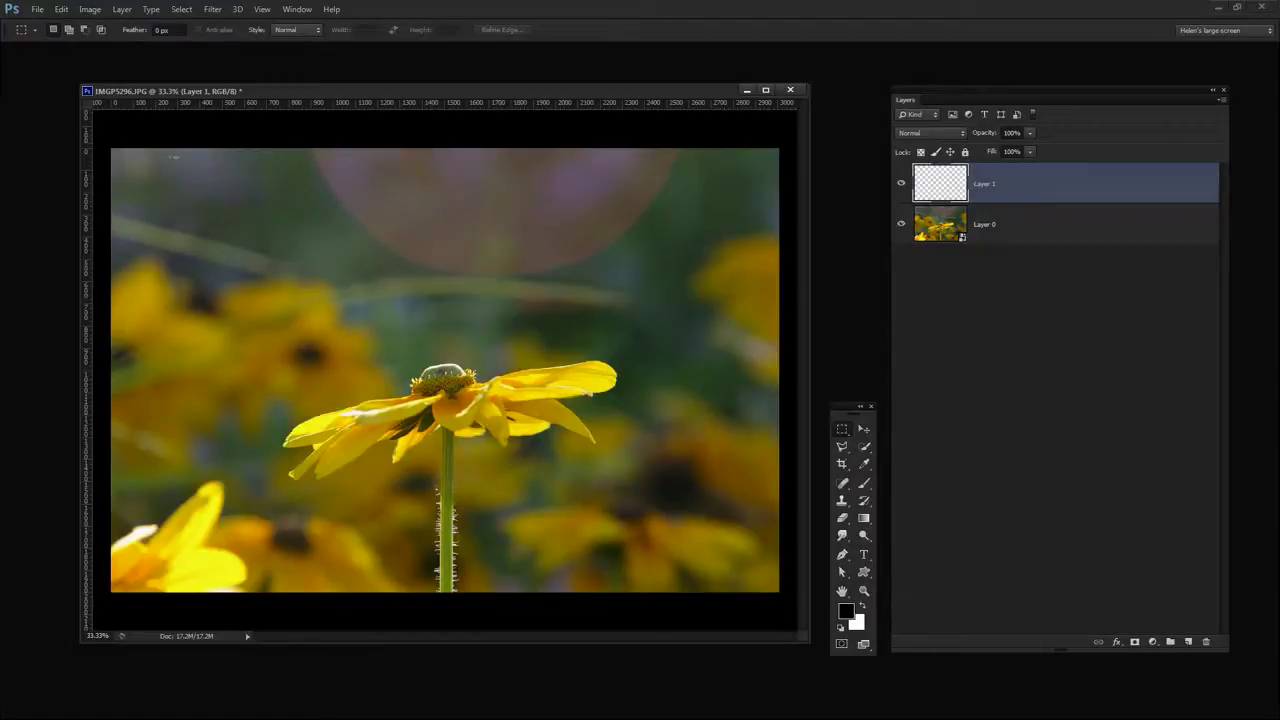
pyautogui.moveTo(123, 186); pyautogui.dragTo(340, 516)
pyautogui.click(863, 606)
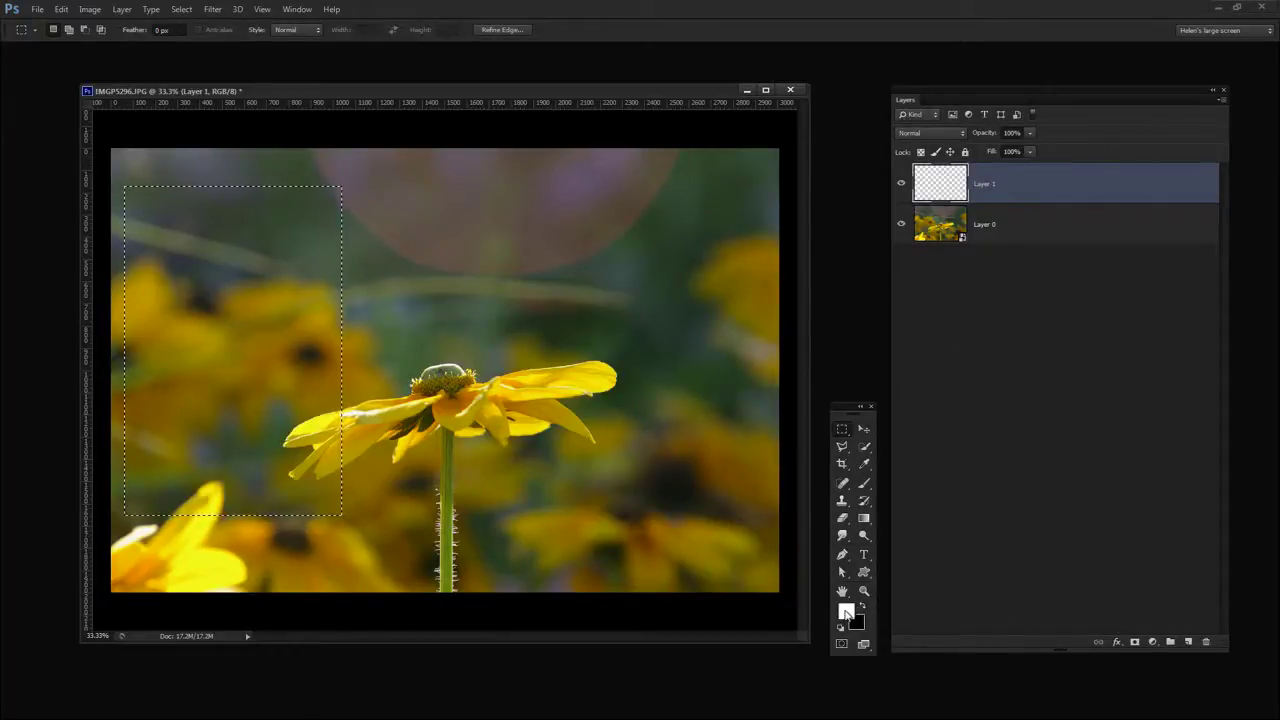
pyautogui.hotkey('alt', 'BackSpace')
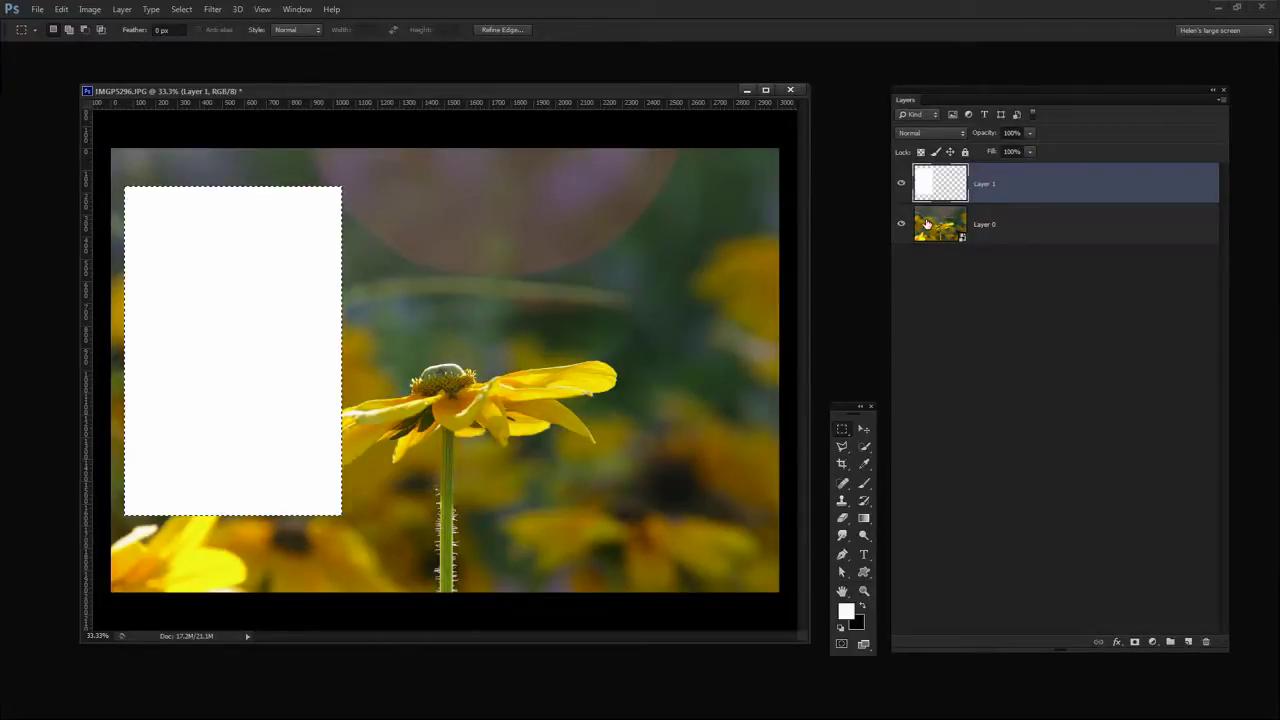
# Duplicate Layer 0 and Layer 1 together, then hide both photo layers.
pyautogui.keyDown('shift'); pyautogui.click(1042, 232); pyautogui.keyUp('shift')
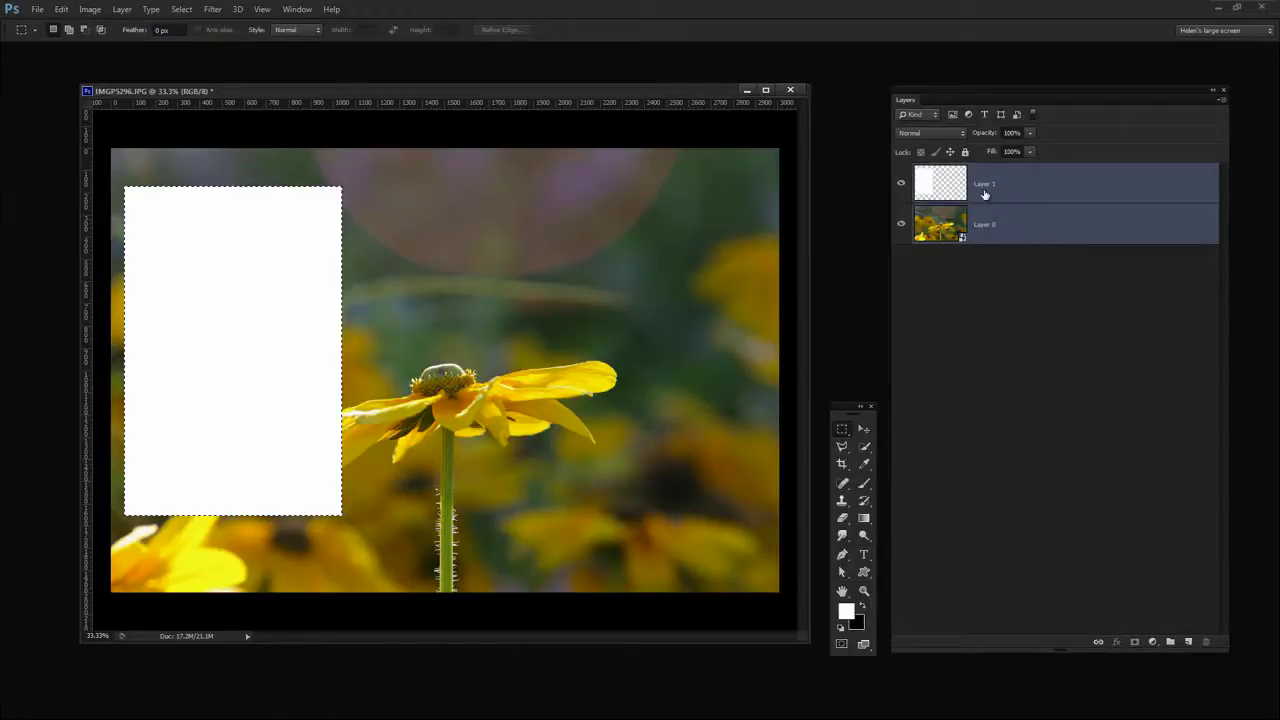
pyautogui.rightClick(997, 208)
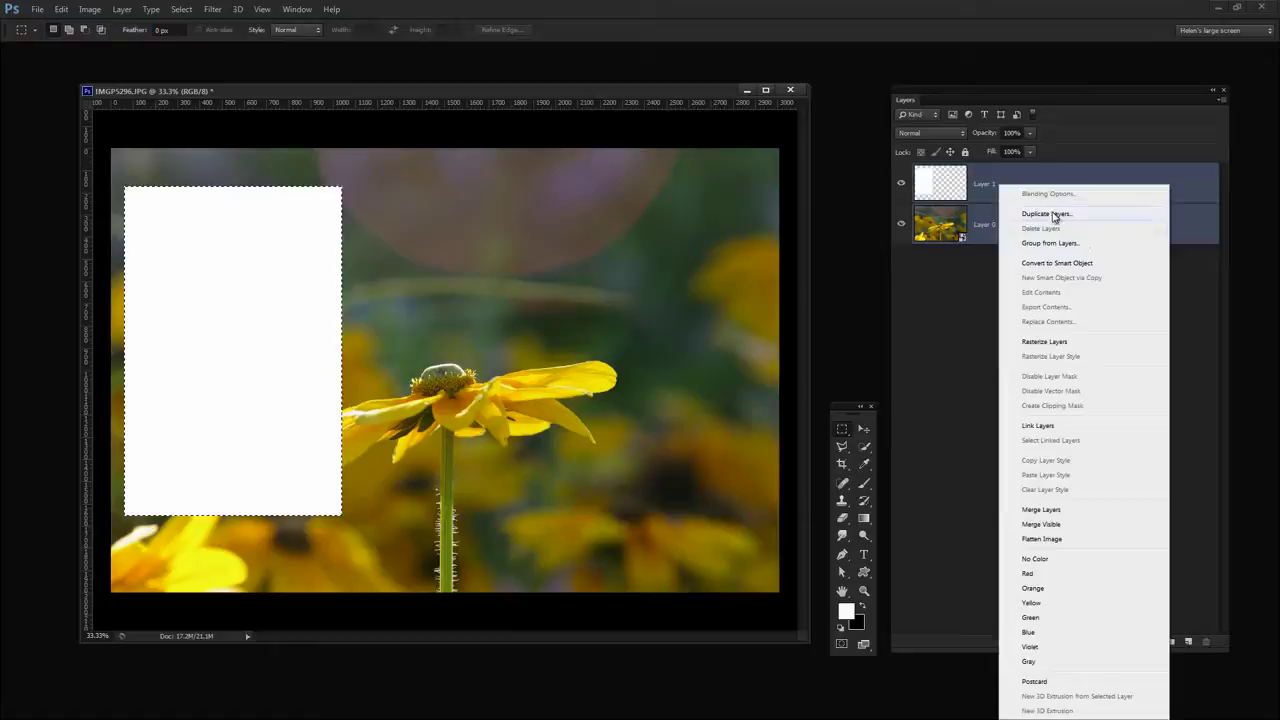
pyautogui.click(1046, 214)
pyautogui.click(507, 257)
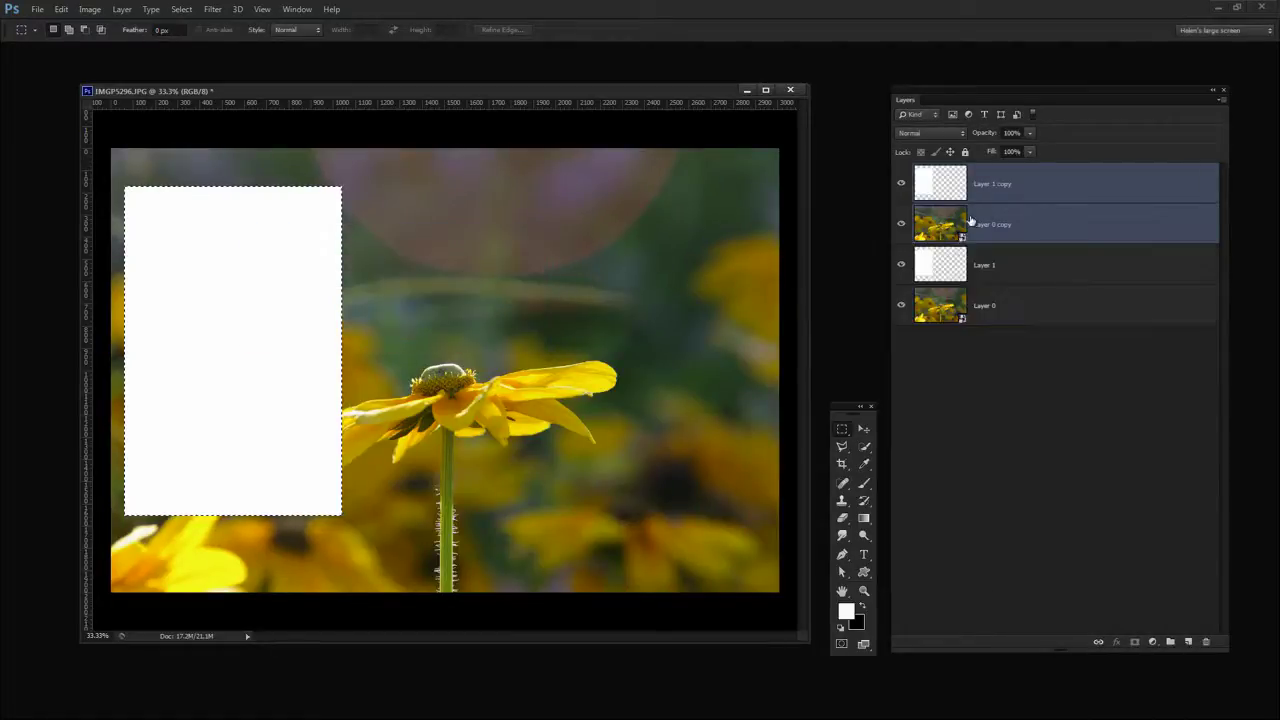
pyautogui.click(960, 189)
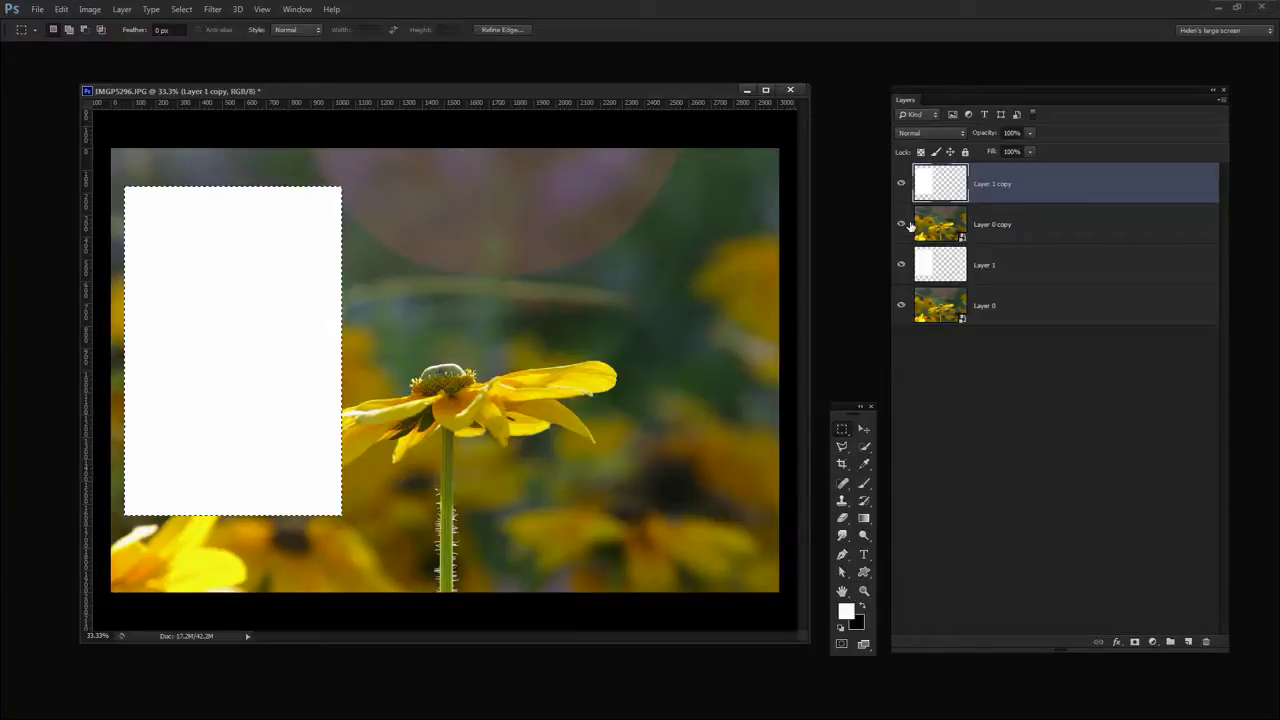
pyautogui.click(902, 226)
pyautogui.click(900, 307)
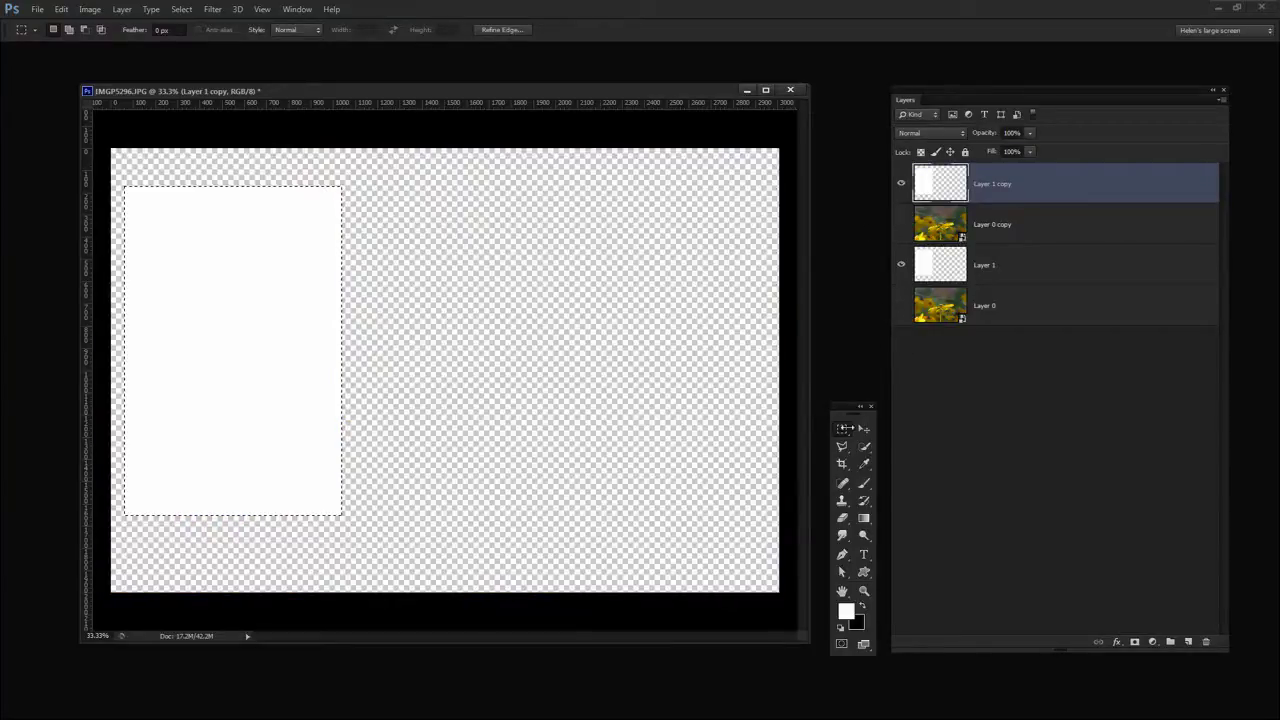
# Move the copied white rectangle right and down and shorten it from the top.
pyautogui.click(863, 427)
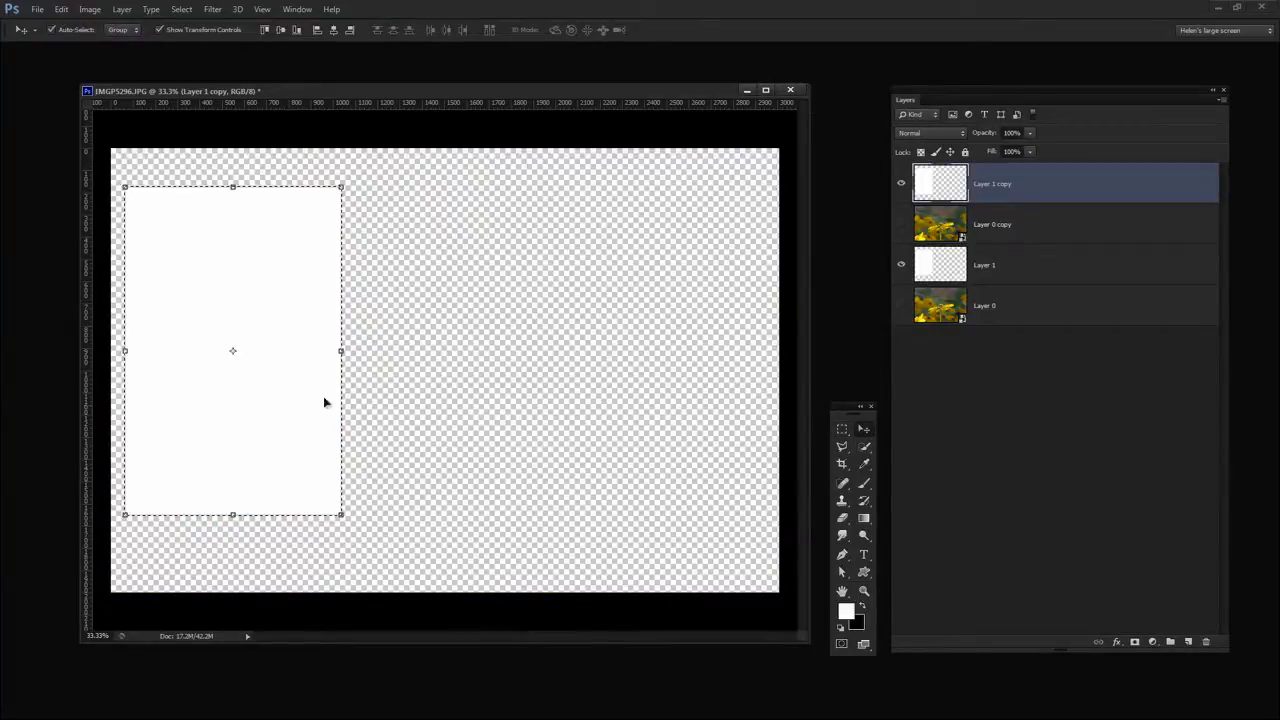
pyautogui.moveTo(307, 413); pyautogui.dragTo(474, 450)
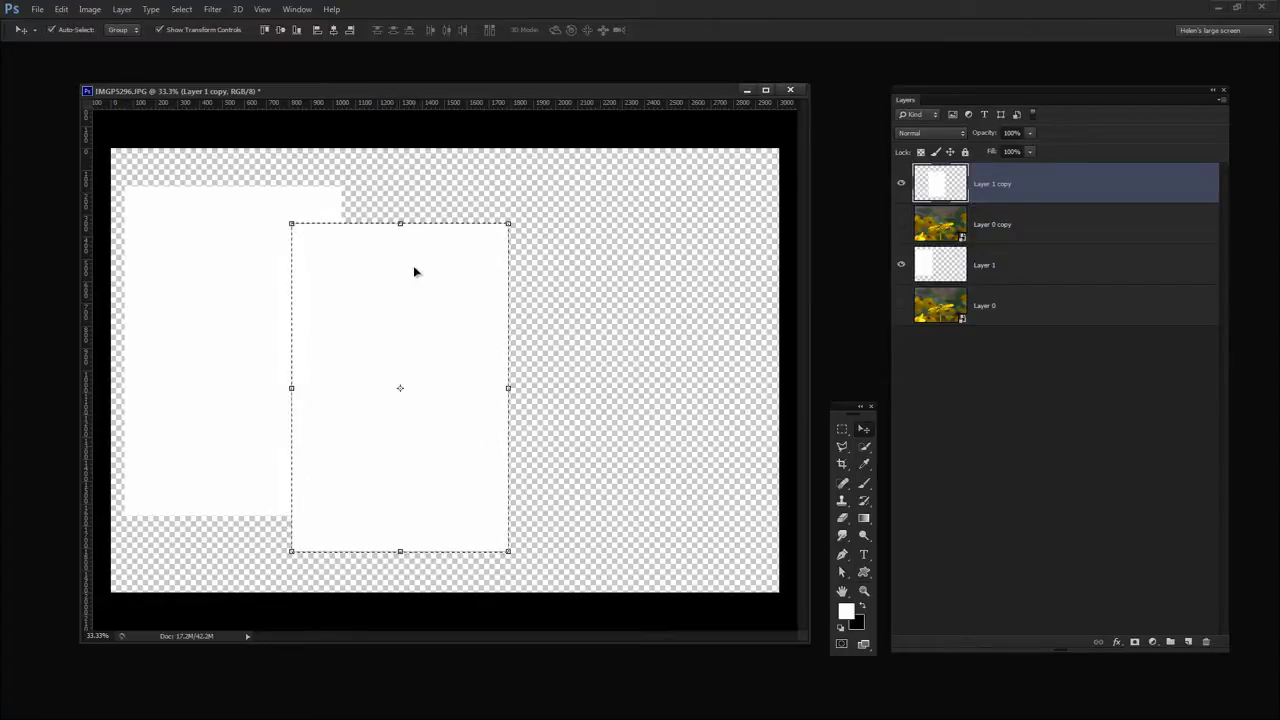
pyautogui.moveTo(400, 223); pyautogui.dragTo(400, 298)
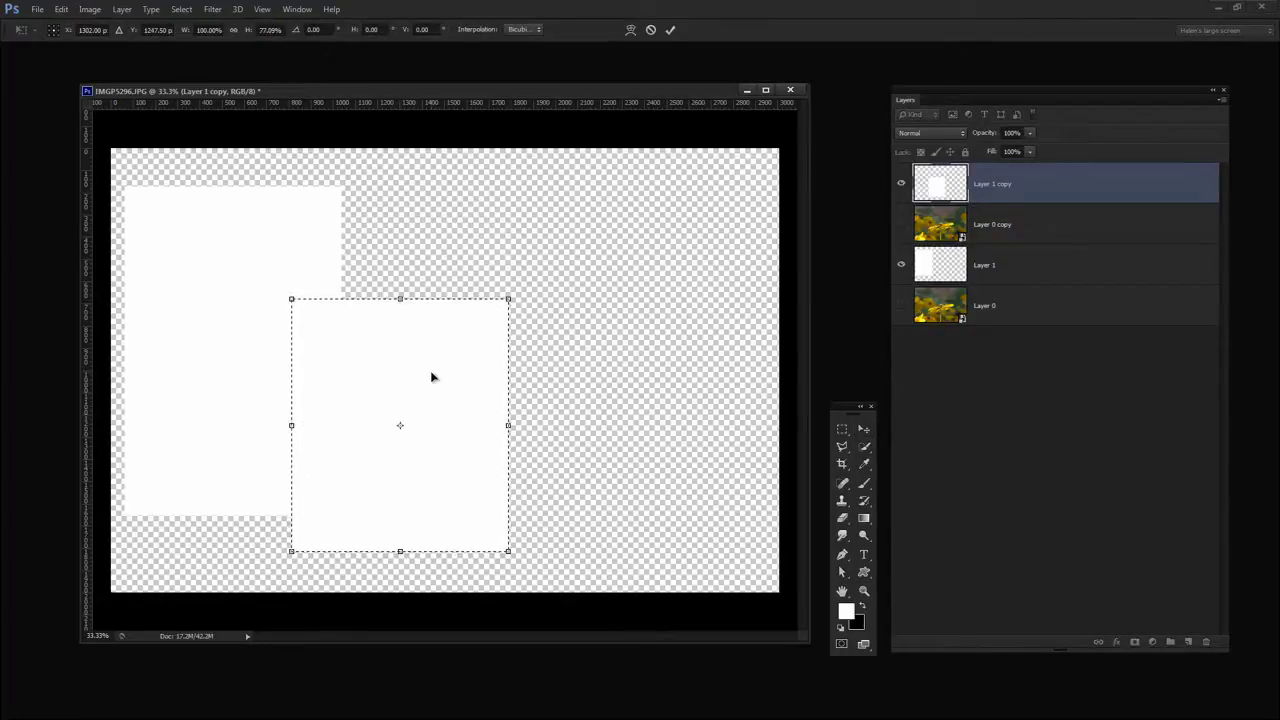
pyautogui.moveTo(431, 374); pyautogui.dragTo(434, 360)
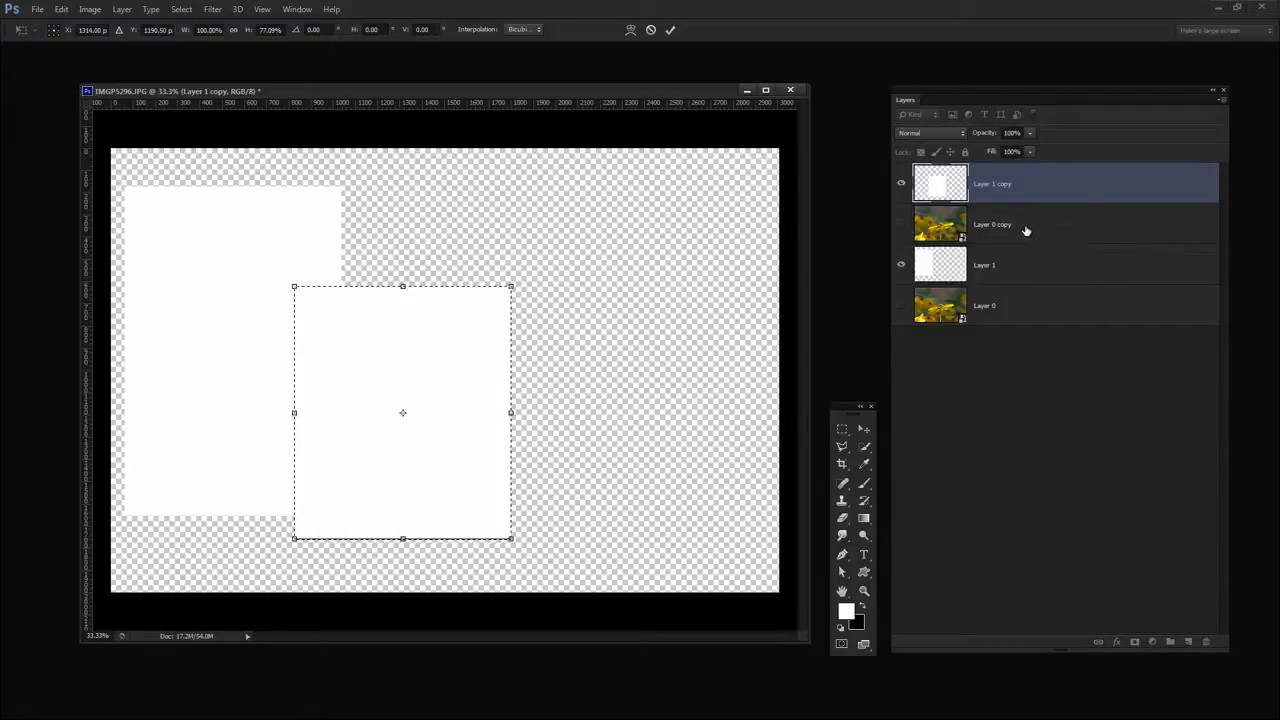
pyautogui.click(668, 30)
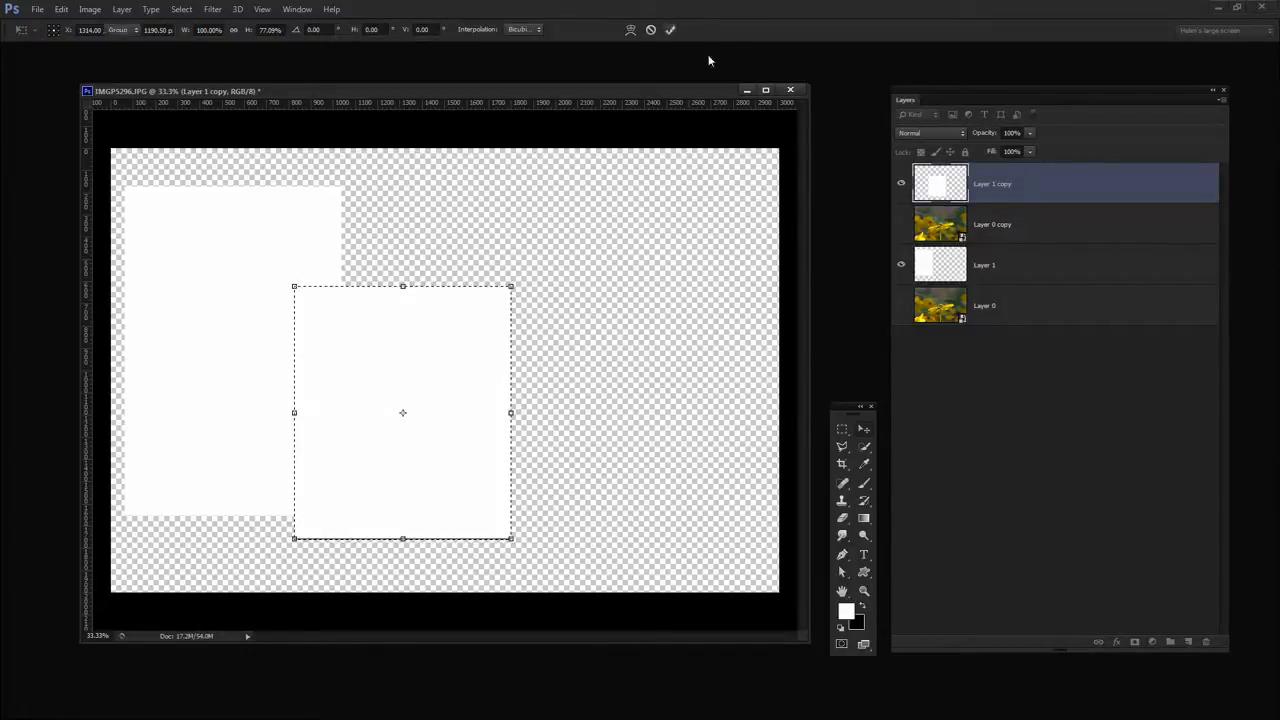
pyautogui.keyDown('ctrl'); pyautogui.click(1023, 229); pyautogui.keyUp('ctrl')
# Duplicate the layer pair and place the third white panel at top centre, slightly resized.
pyautogui.rightClick(1029, 214)
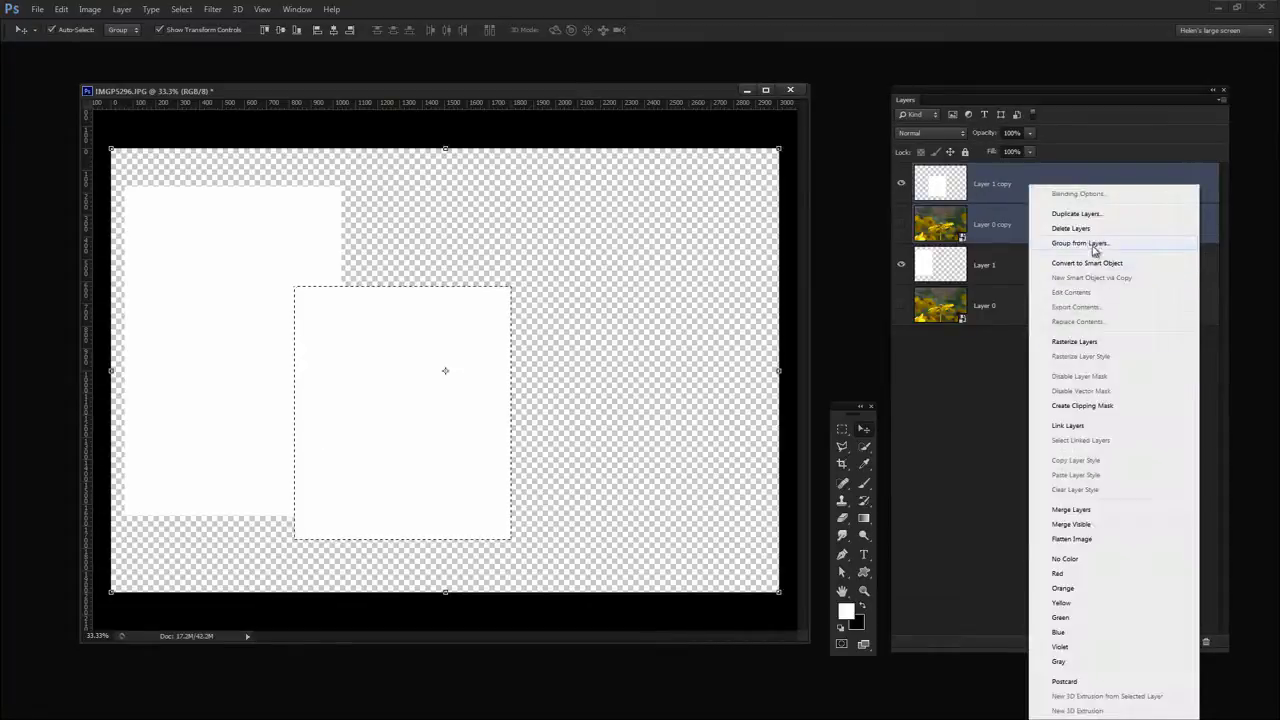
pyautogui.click(1086, 214)
pyautogui.click(511, 255)
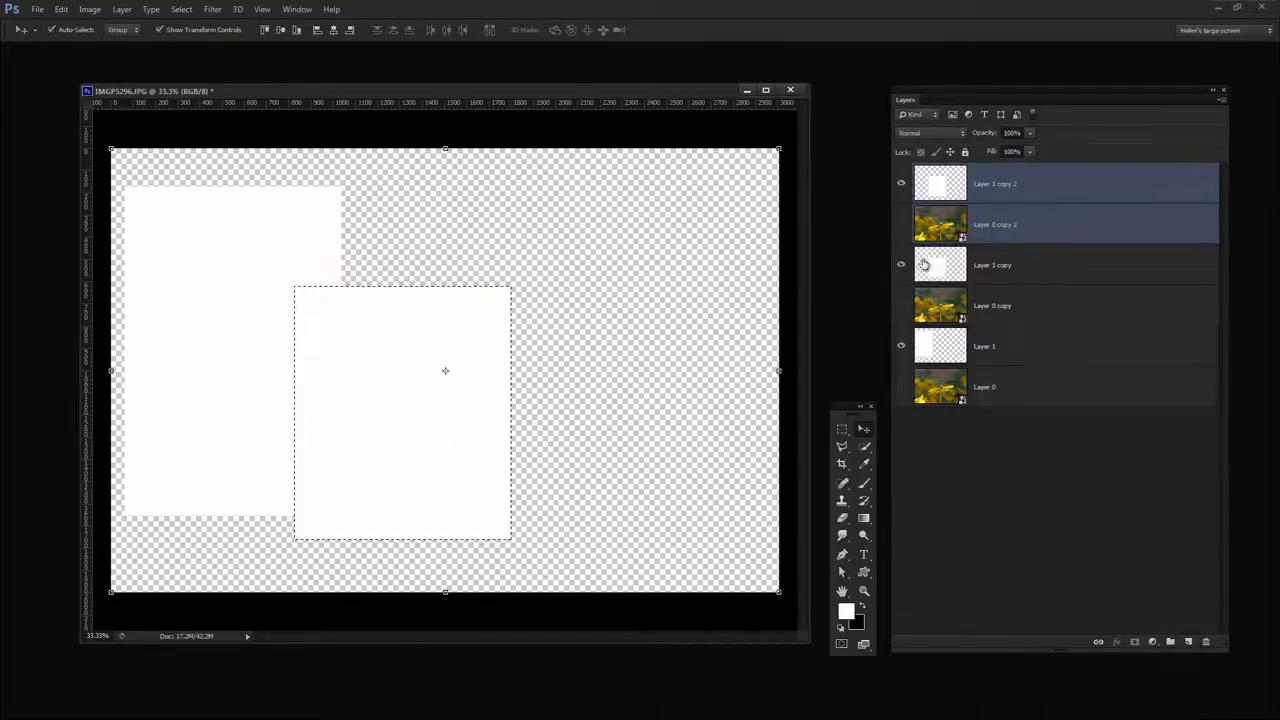
pyautogui.click(936, 192)
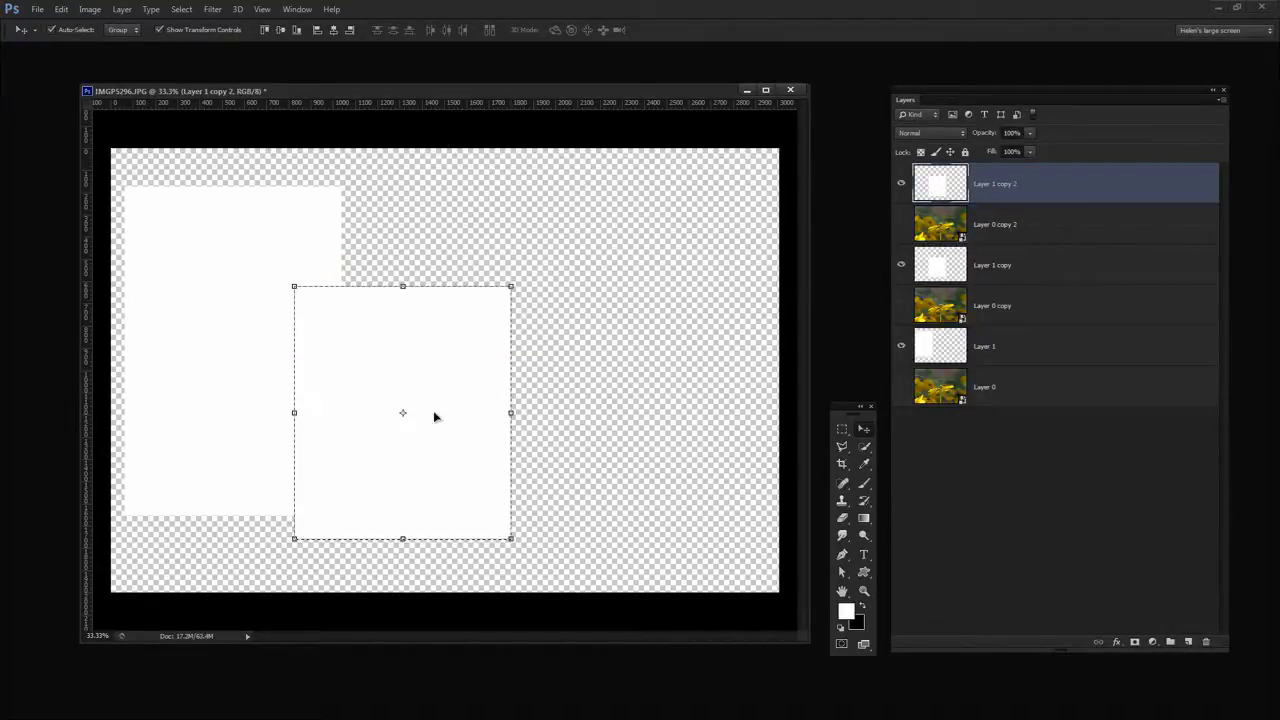
pyautogui.moveTo(468, 389); pyautogui.dragTo(601, 295)
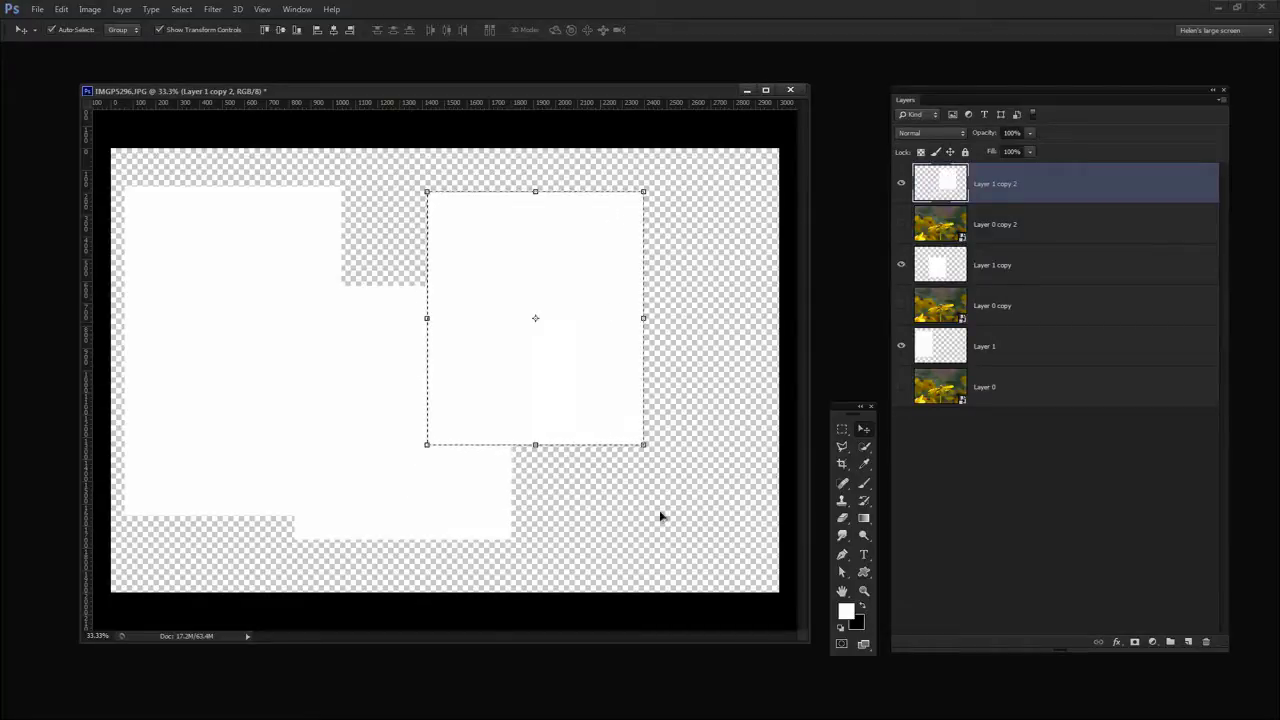
pyautogui.moveTo(535, 445); pyautogui.dragTo(535, 461)
pyautogui.moveTo(427, 318); pyautogui.dragTo(452, 326)
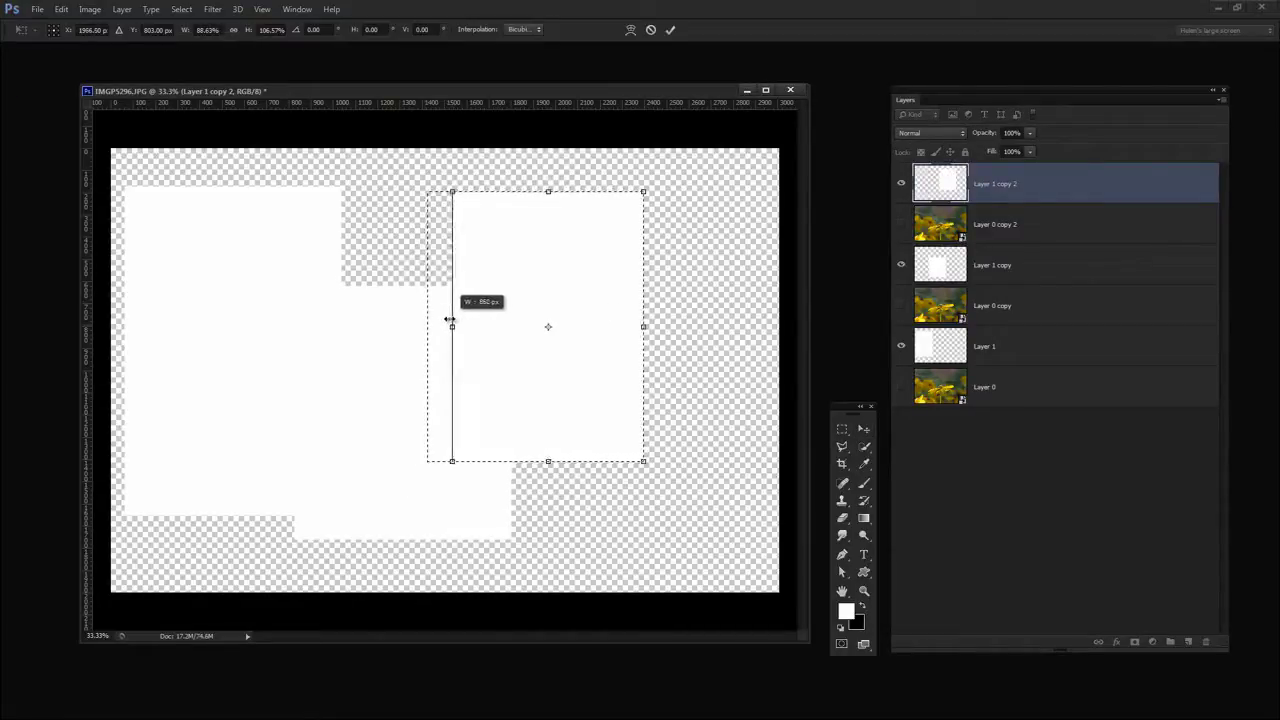
pyautogui.click(670, 30)
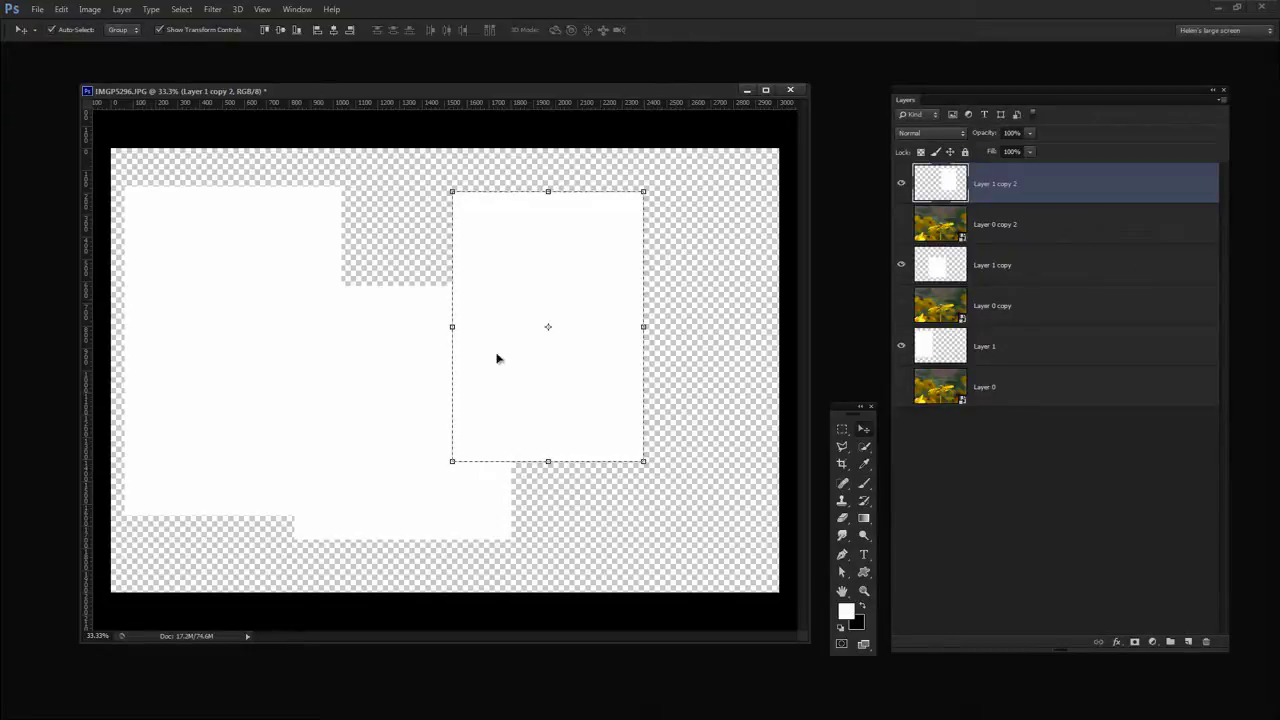
pyautogui.keyDown('shift'); pyautogui.click(1004, 224); pyautogui.keyUp('shift')
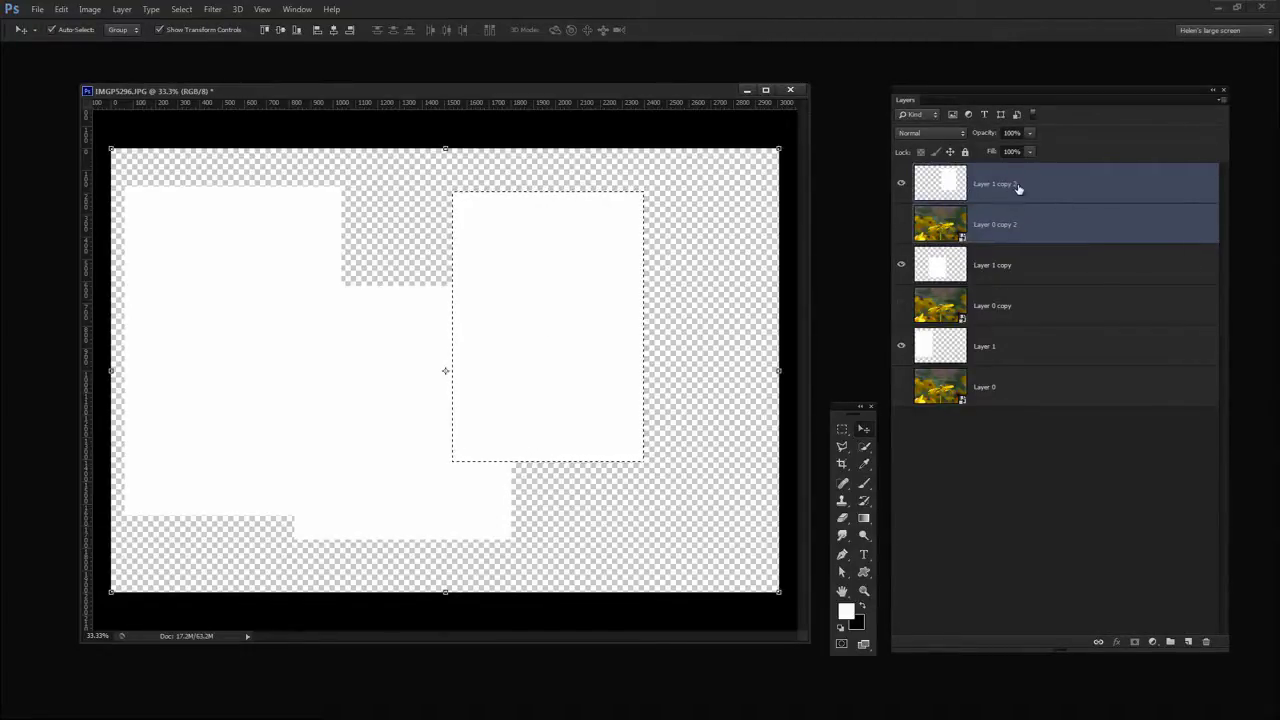
# Duplicate the pair again and place Layer 1 copy 3 lower right, stretched left and up.
pyautogui.rightClick(1017, 188)
pyautogui.click(1070, 242)
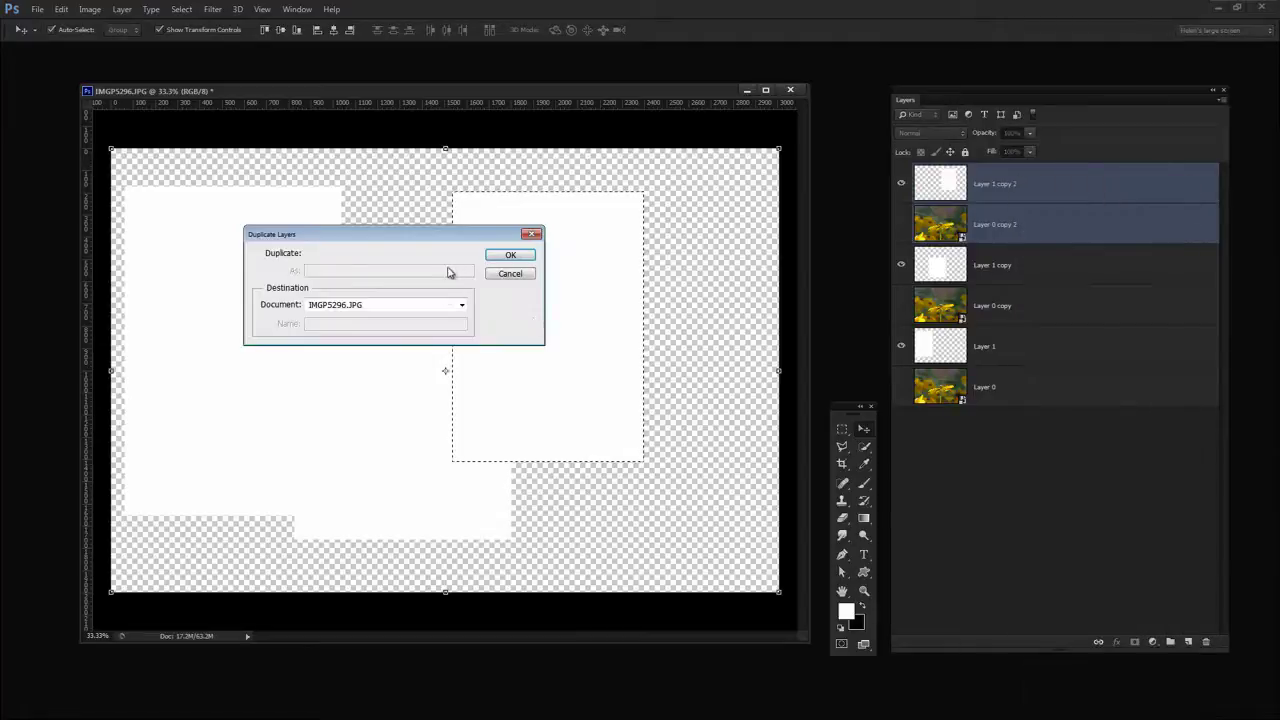
pyautogui.click(510, 255)
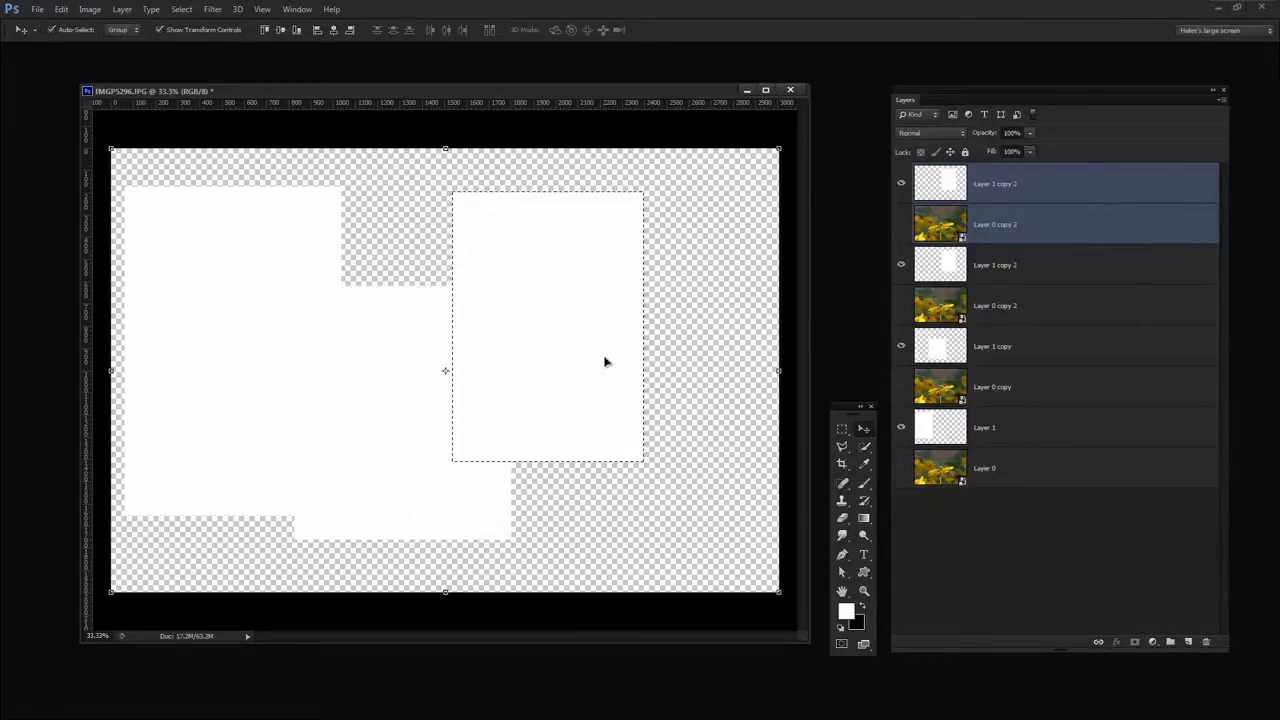
pyautogui.click(944, 188)
pyautogui.moveTo(620, 371)
pyautogui.mouseDown()
pyautogui.moveTo(727, 445)
pyautogui.moveTo(744, 481)
pyautogui.mouseUp()
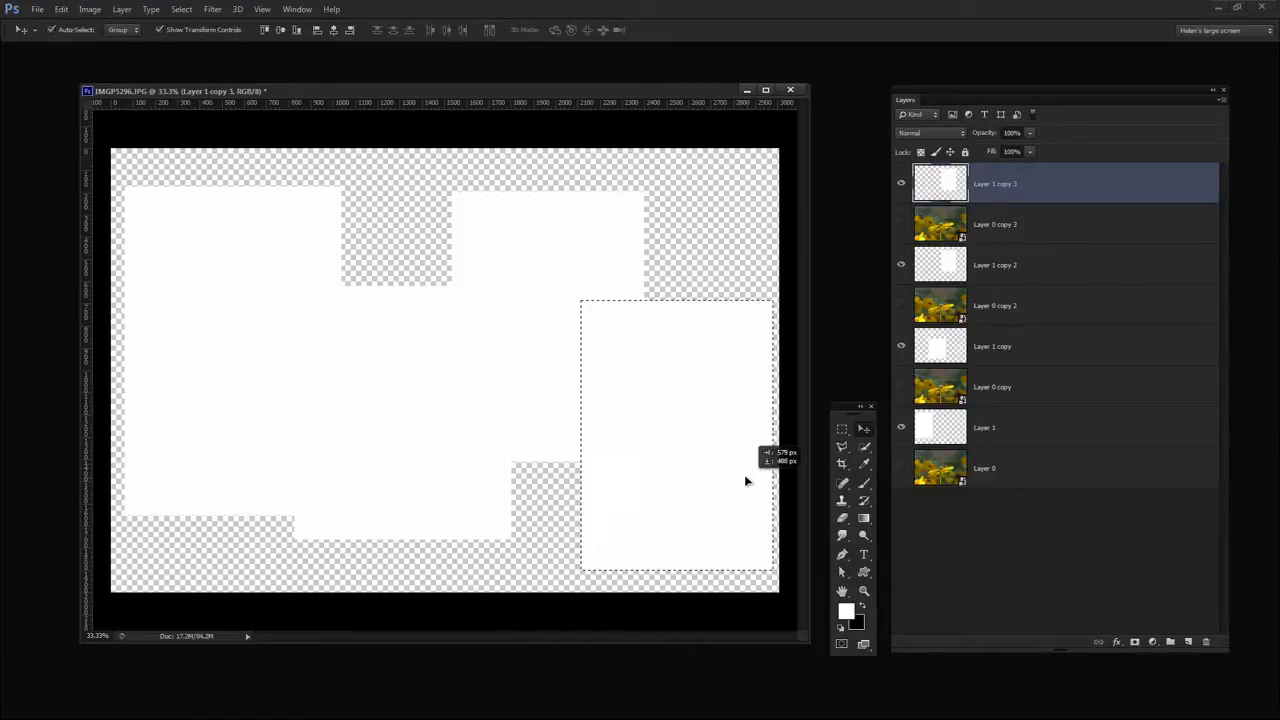
pyautogui.hotkey('ctrl', 't')
pyautogui.moveTo(585, 436); pyautogui.dragTo(566, 436)
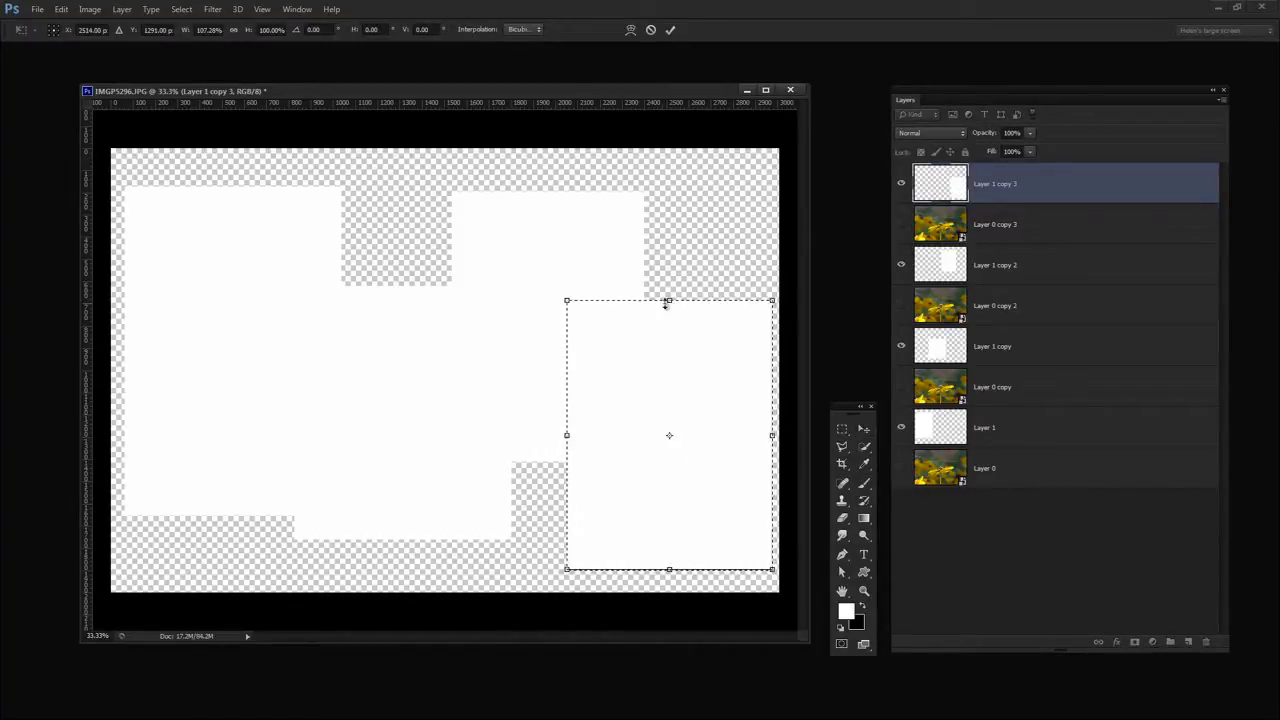
pyautogui.moveTo(667, 302); pyautogui.dragTo(668, 294)
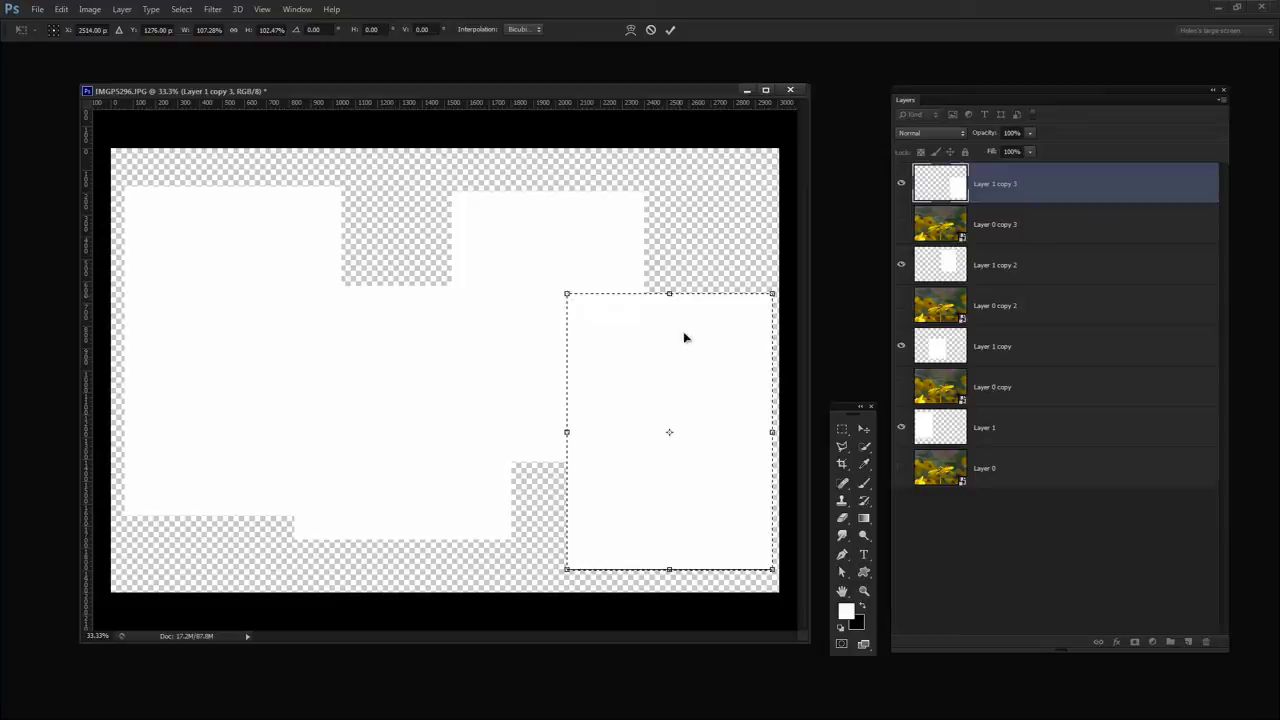
pyautogui.click(670, 29)
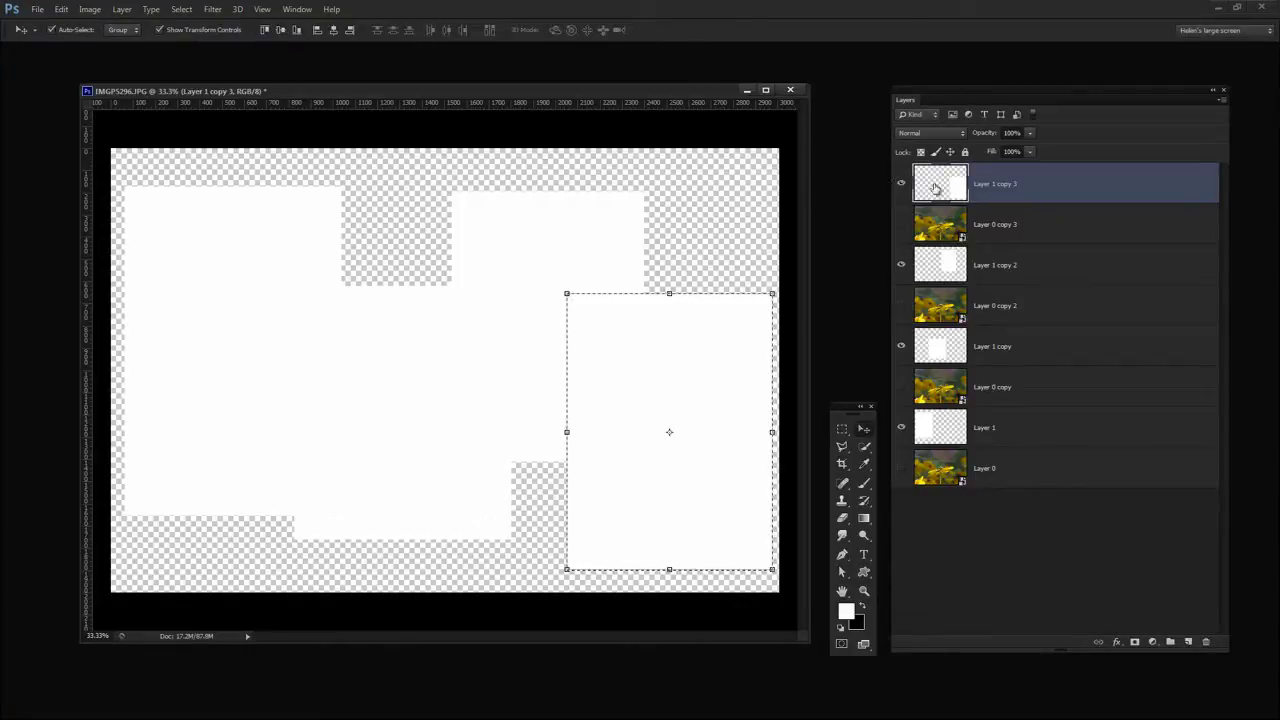
# Duplicate the Layer 0 copy 3 photo, move the copy to the top and make it visible.
pyautogui.click(1007, 222)
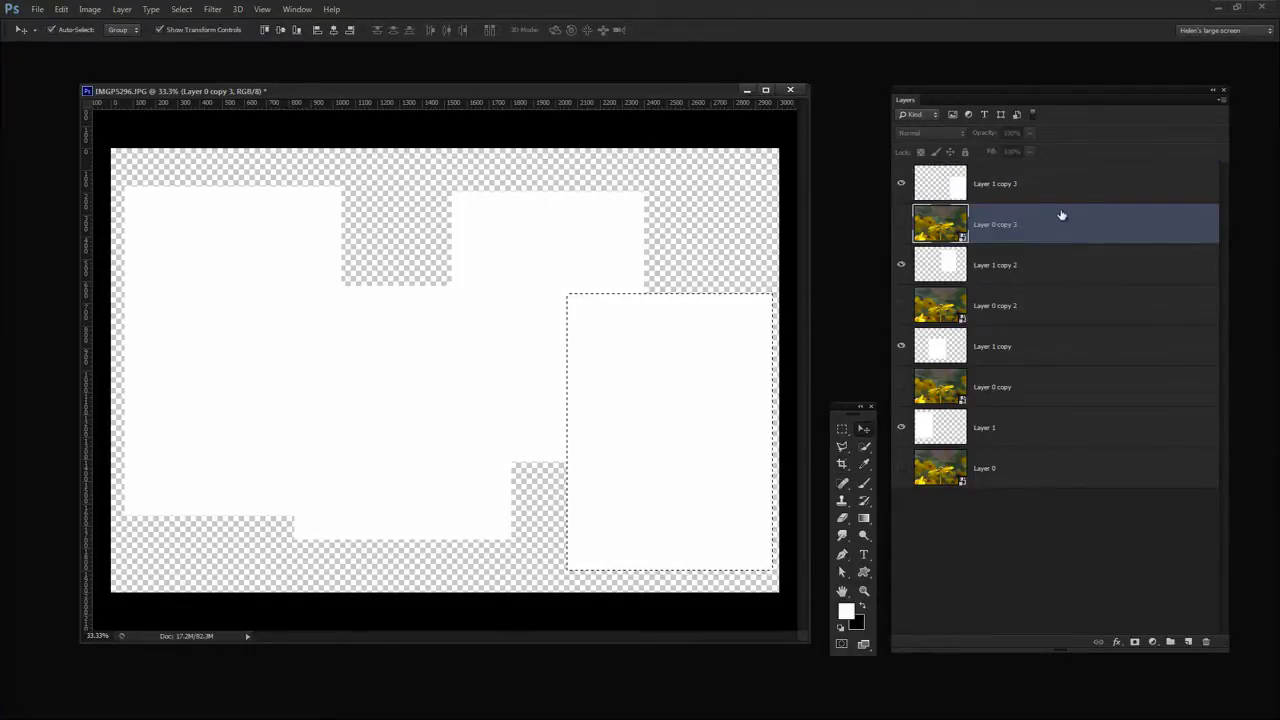
pyautogui.click(1018, 196)
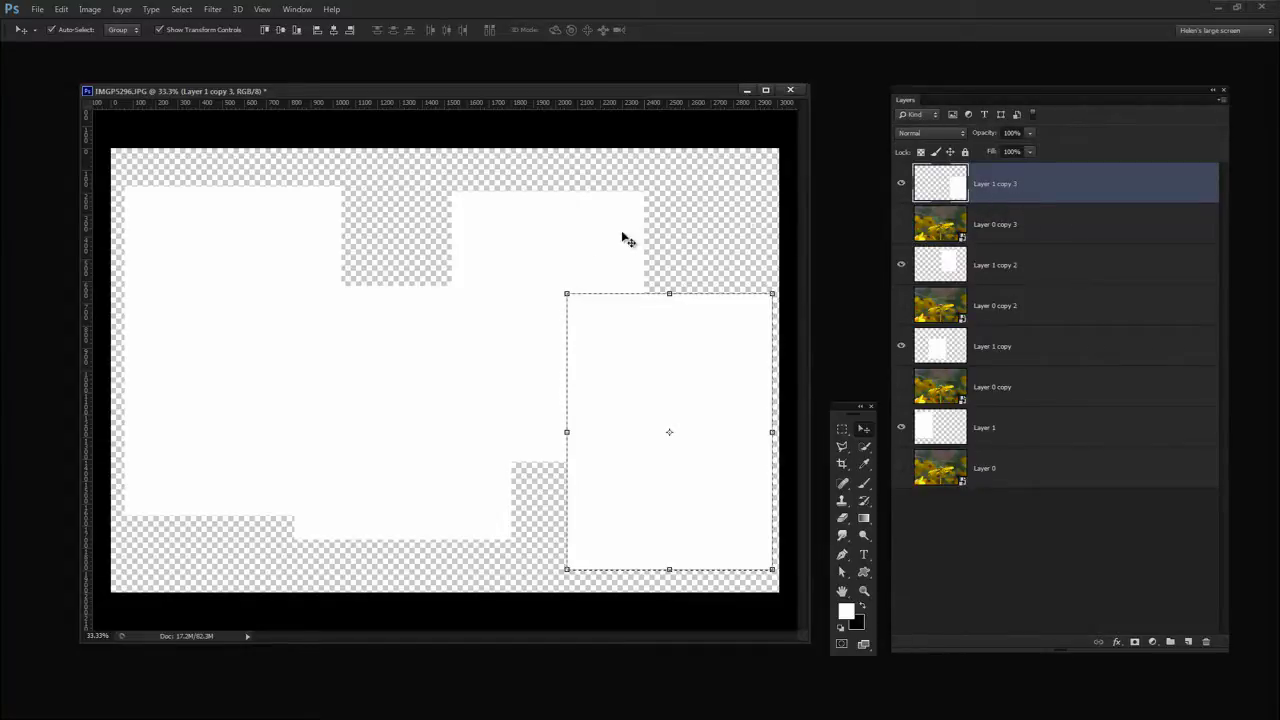
pyautogui.click(1010, 224)
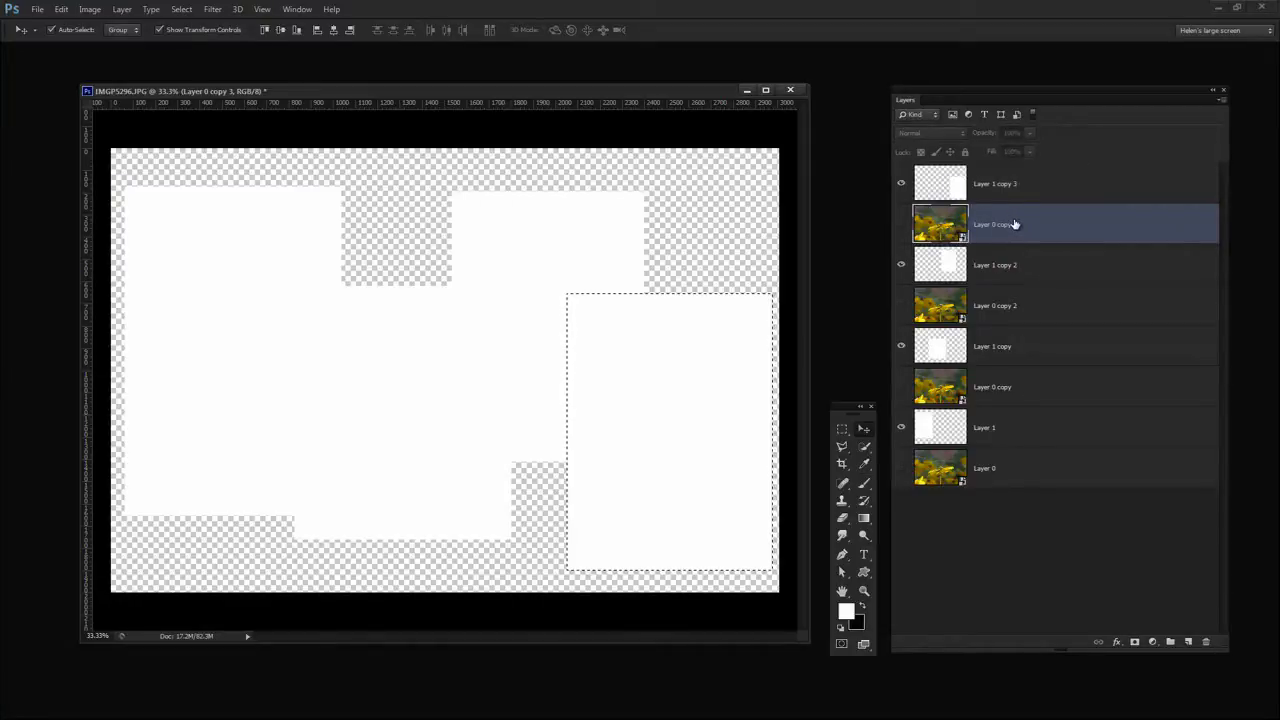
pyautogui.rightClick(1014, 224)
pyautogui.click(1060, 214)
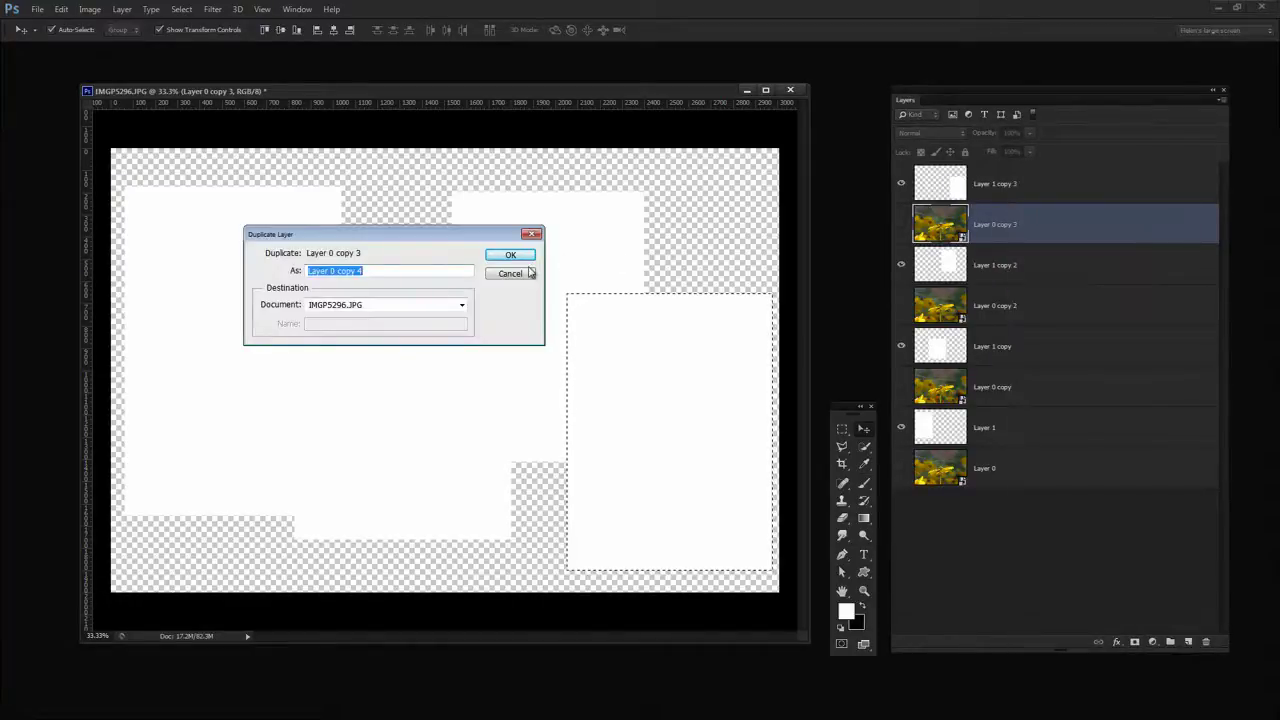
pyautogui.click(505, 254)
pyautogui.moveTo(1005, 226); pyautogui.dragTo(1021, 187)
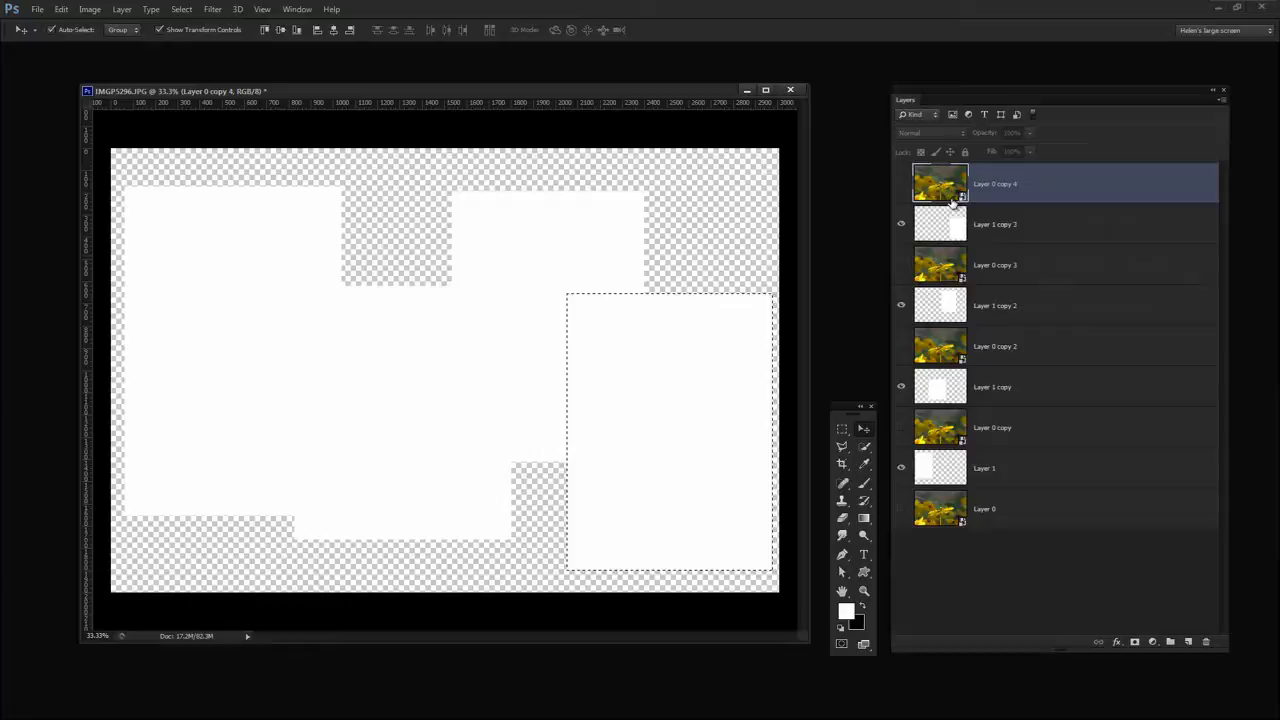
pyautogui.click(901, 184)
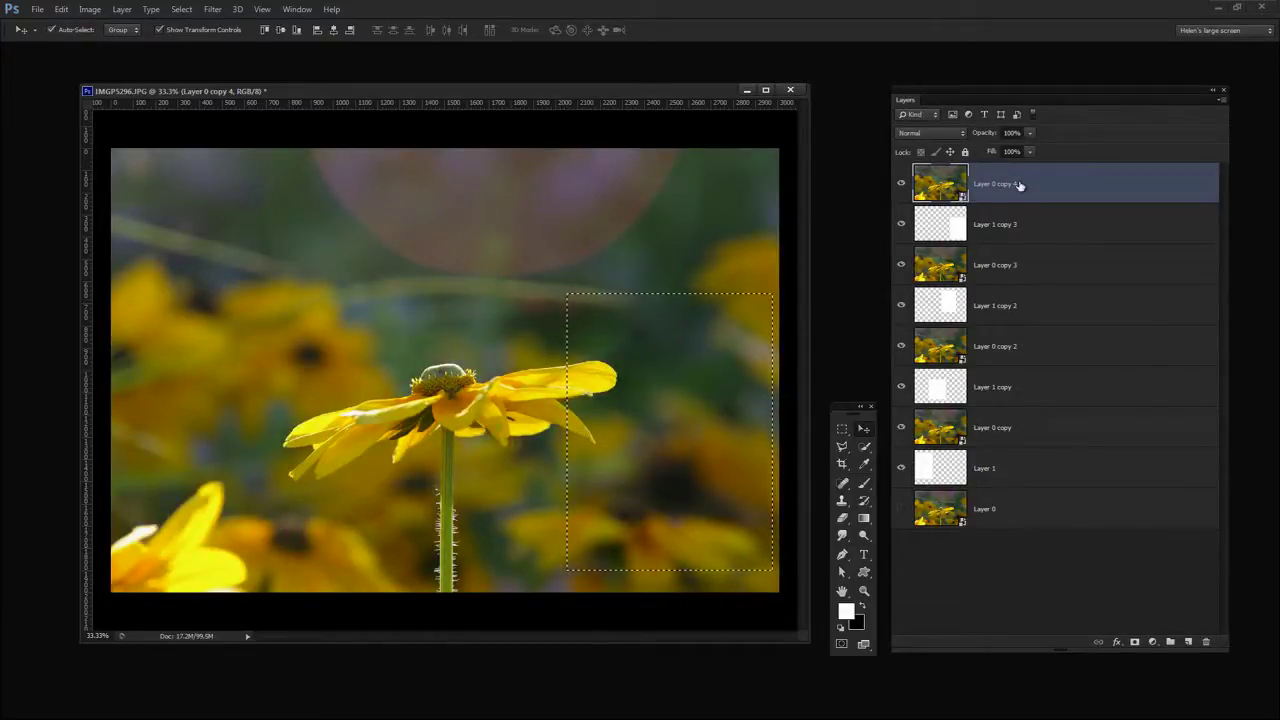
# Clip the top photo copy and Layer 0 copy 3 to the white rectangles beneath them.
pyautogui.click(122, 9)
pyautogui.click(185, 177)
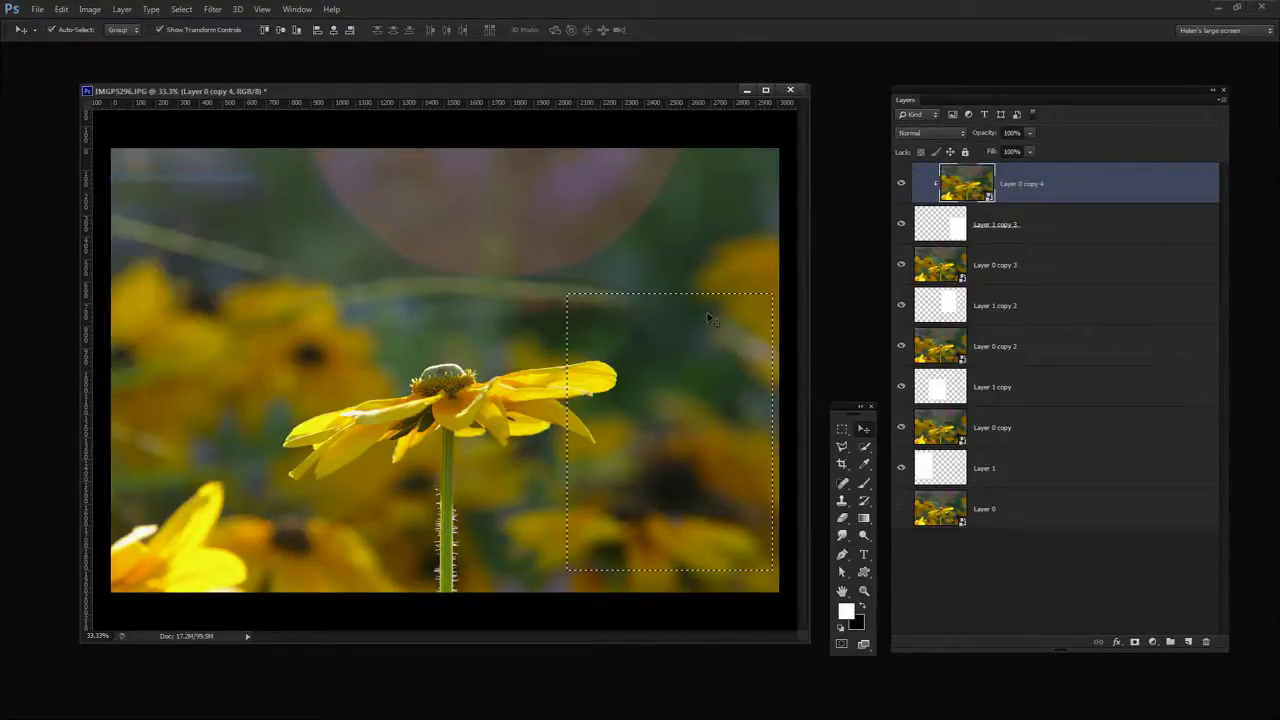
pyautogui.click(901, 264)
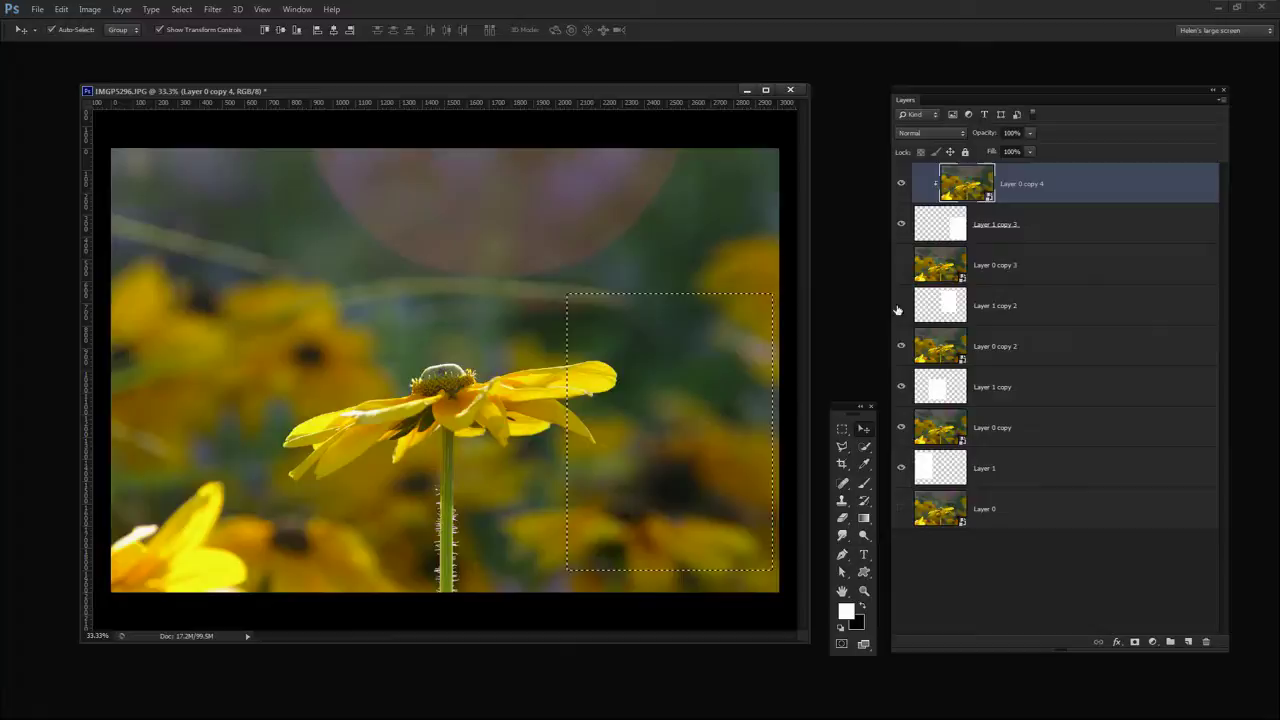
pyautogui.click(901, 467)
pyautogui.click(901, 386)
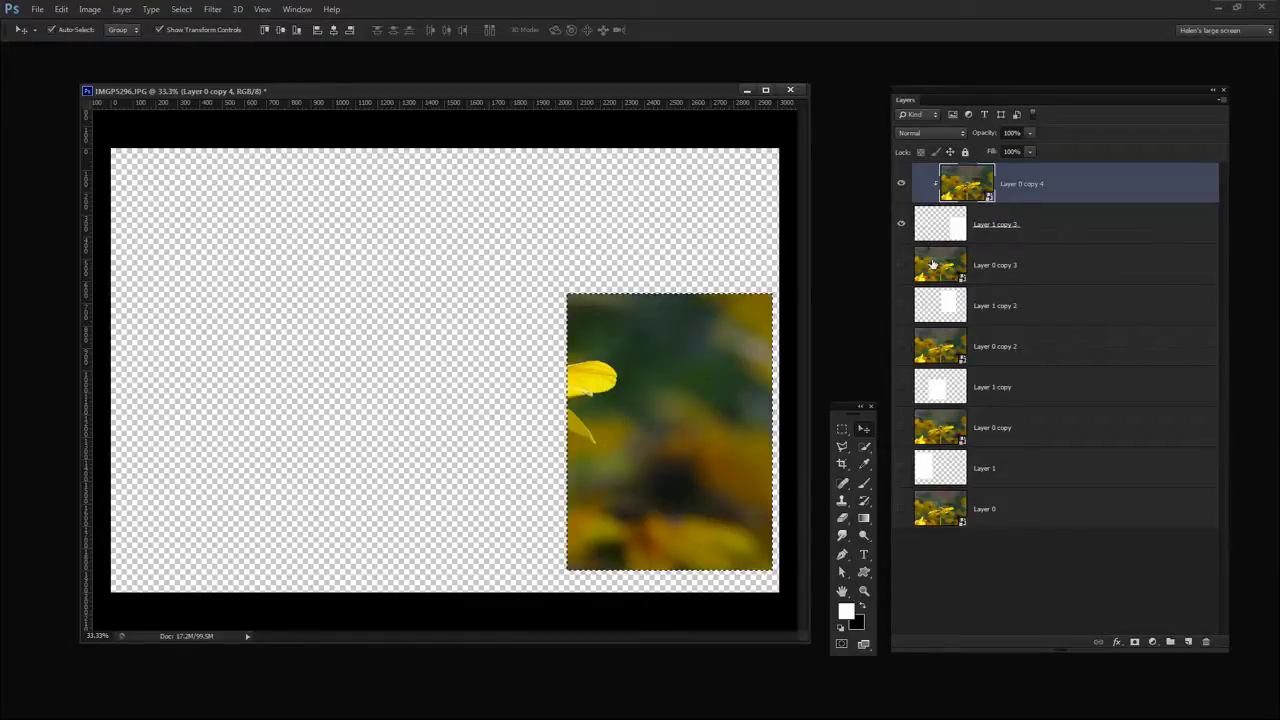
pyautogui.click(903, 304)
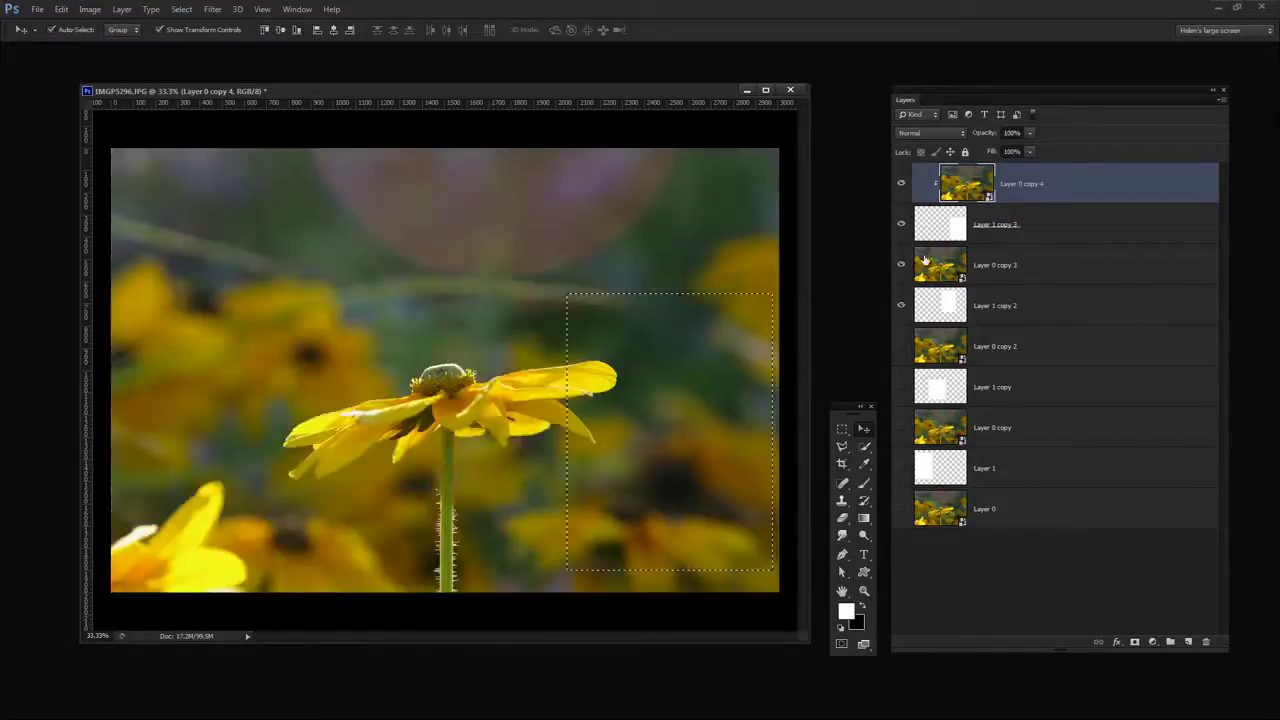
pyautogui.click(930, 262)
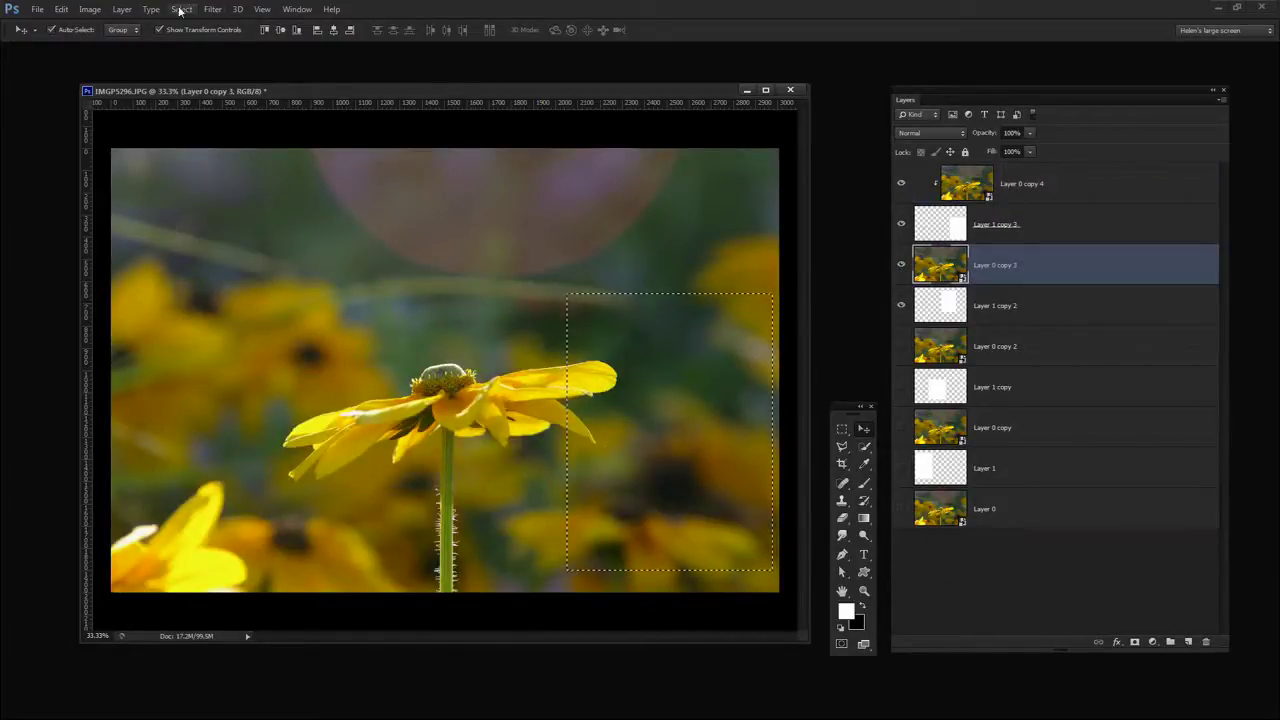
pyautogui.click(122, 9)
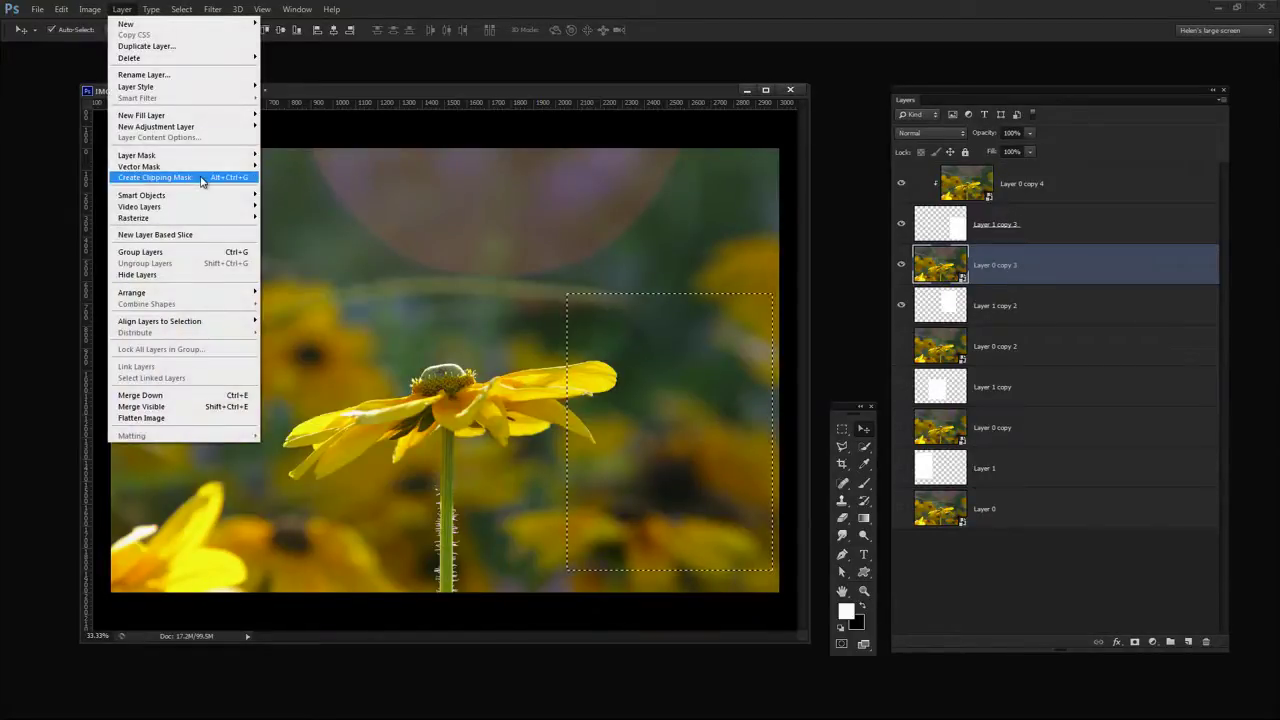
pyautogui.click(155, 177)
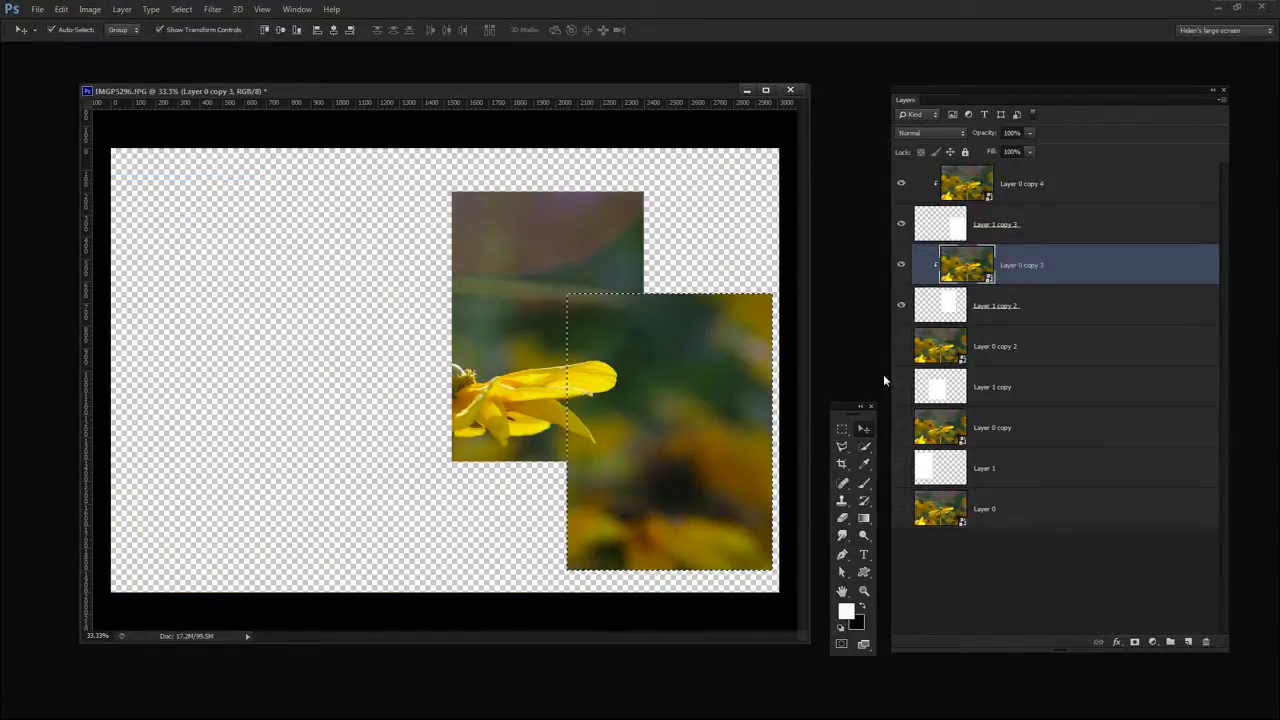
# Show and clip Layer 0 copy 2 and Layer 0 copy to their Layer 1 rectangles.
pyautogui.click(988, 346)
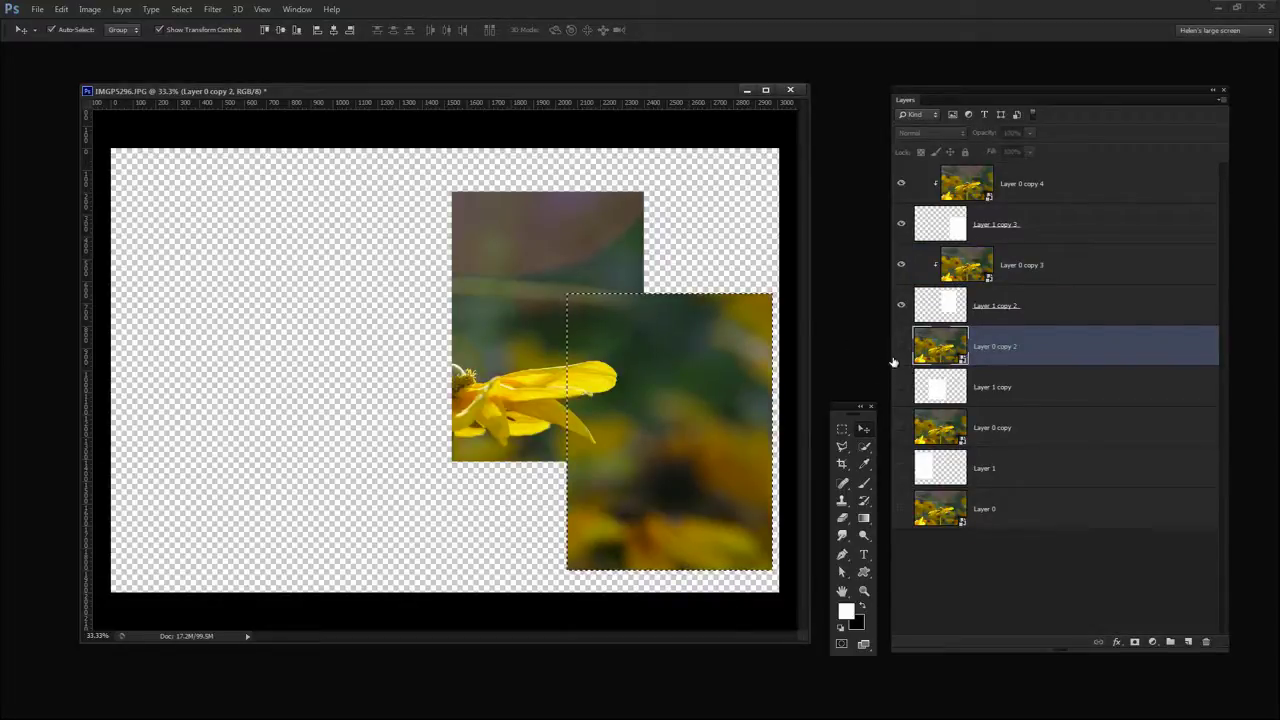
pyautogui.click(901, 387)
pyautogui.click(901, 346)
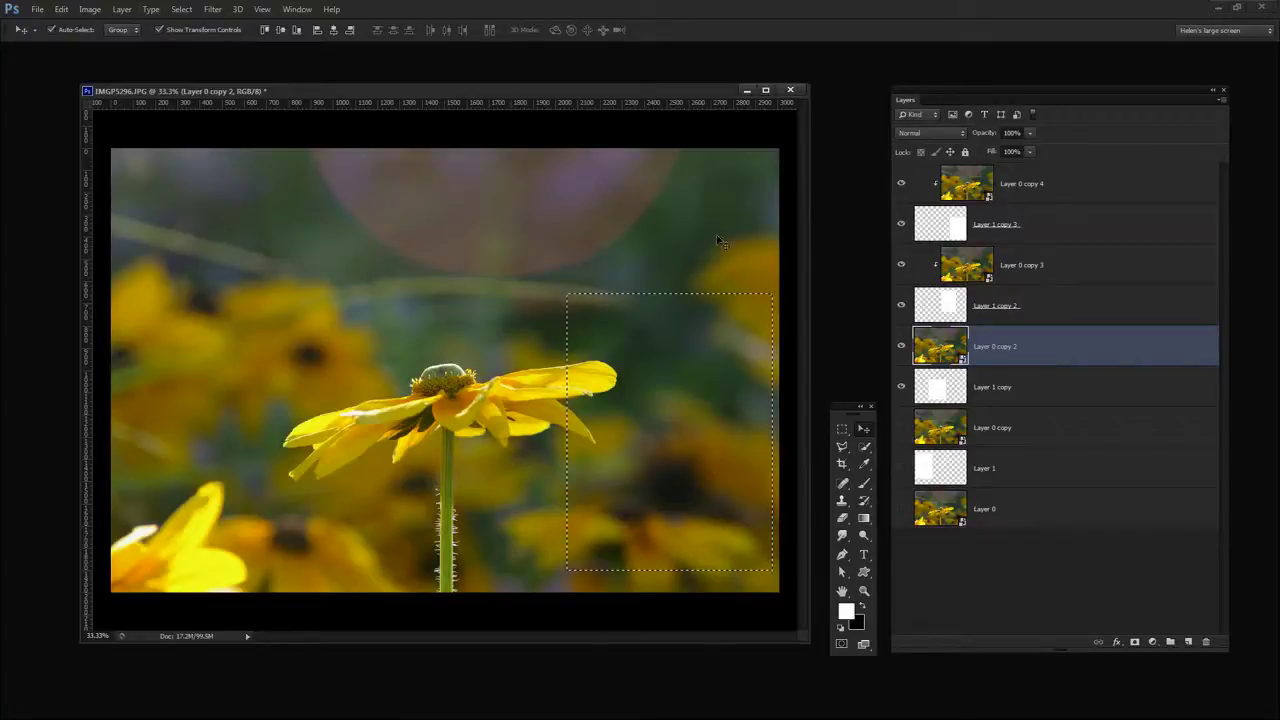
pyautogui.click(124, 11)
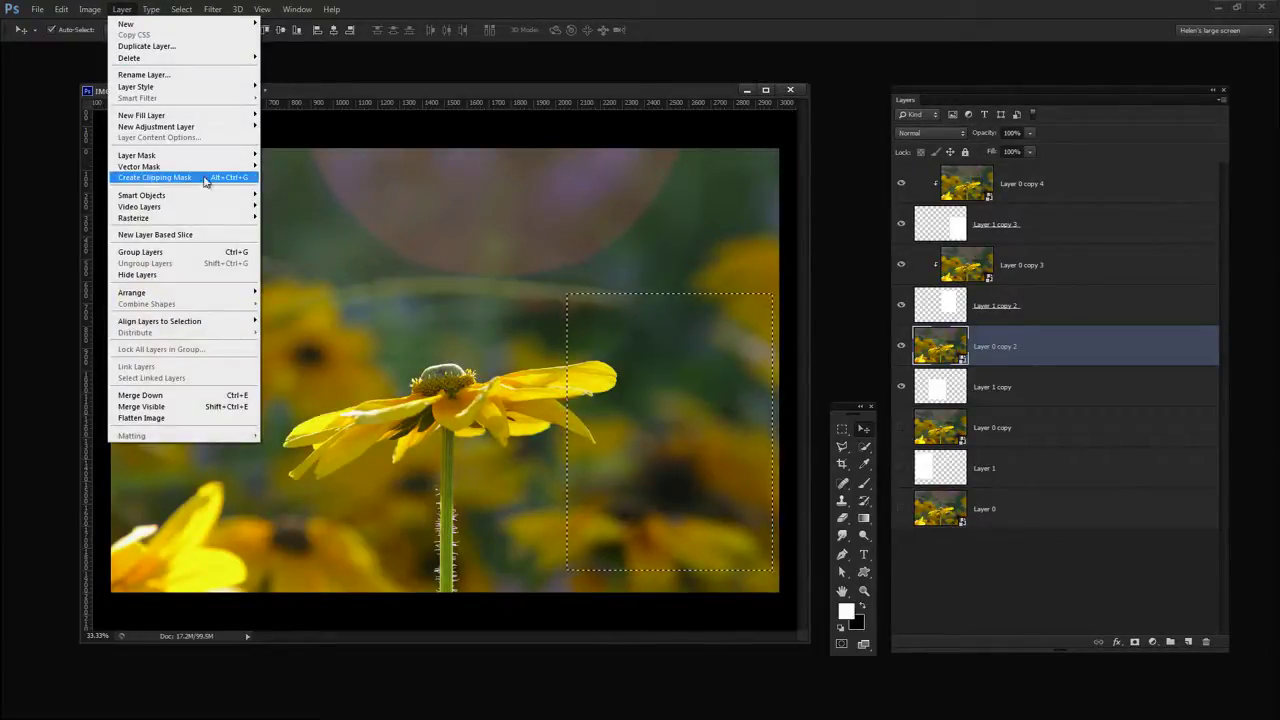
pyautogui.click(1099, 360)
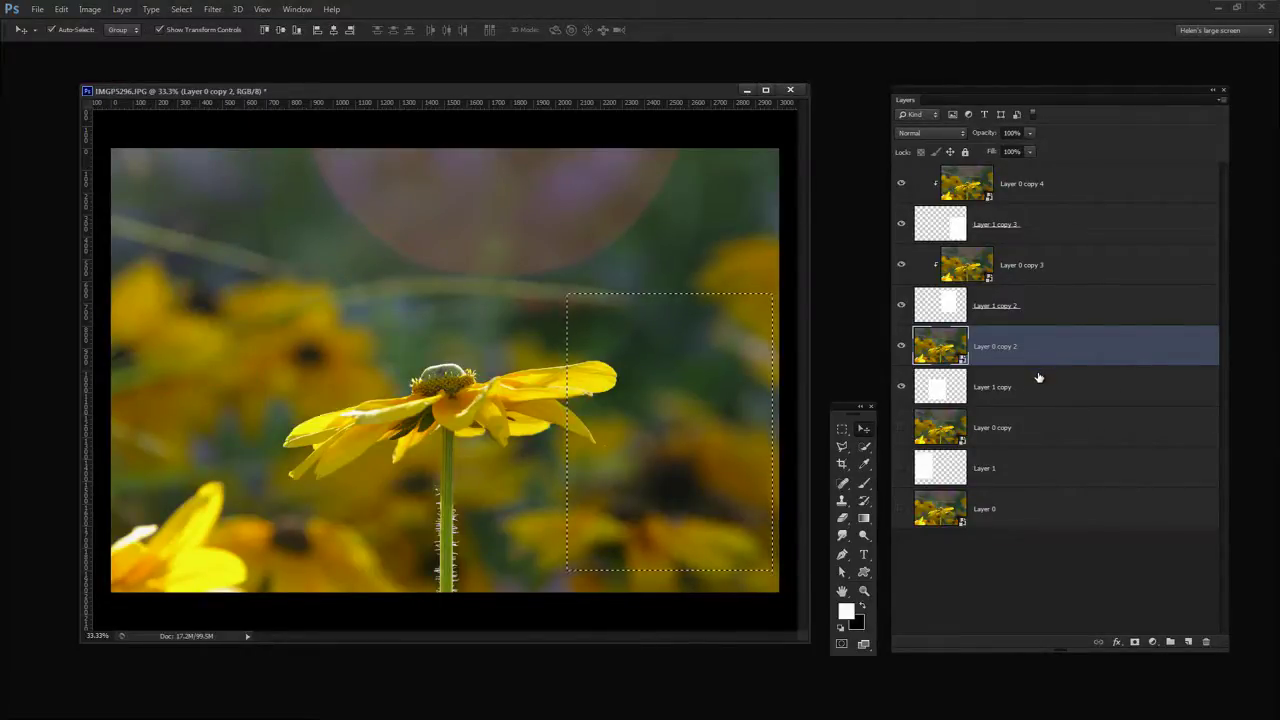
pyautogui.moveTo(1039, 364)
pyautogui.mouseDown()
pyautogui.moveTo(1051, 379)
pyautogui.moveTo(1018, 362)
pyautogui.mouseUp()
pyautogui.keyDown('alt'); pyautogui.click(1016, 366); pyautogui.keyUp('alt')
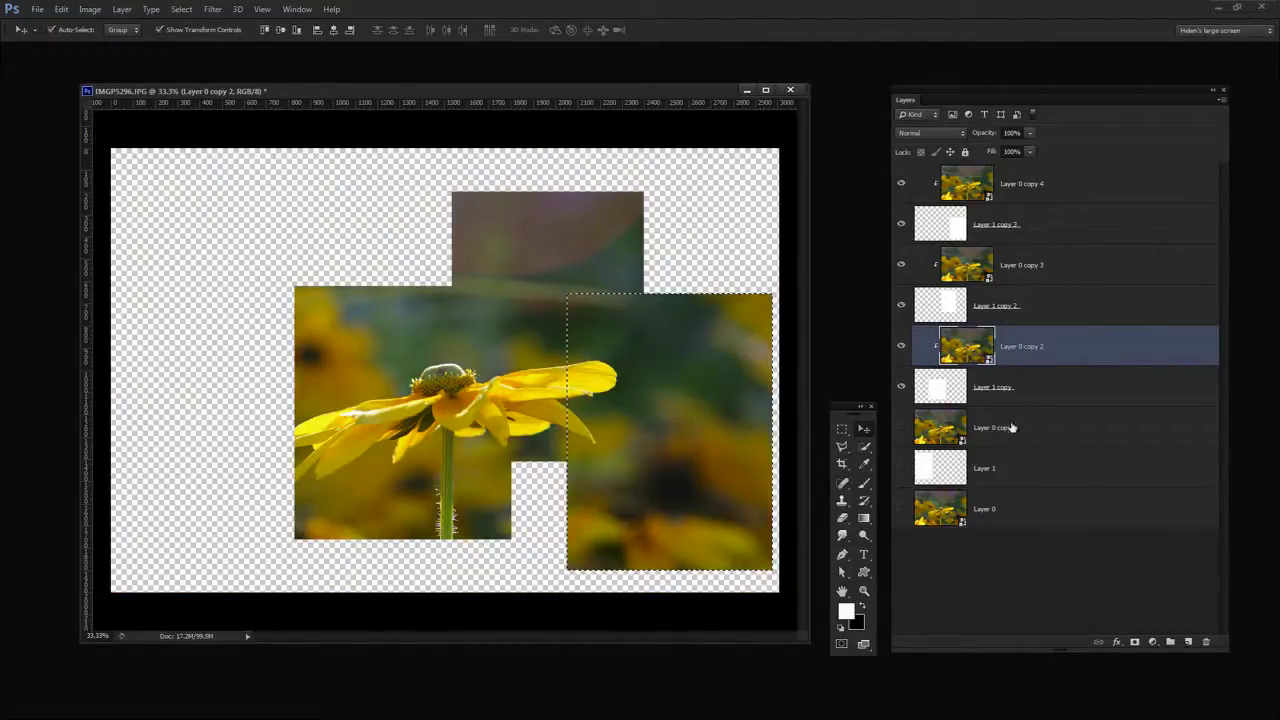
pyautogui.moveTo(900, 428); pyautogui.dragTo(901, 470)
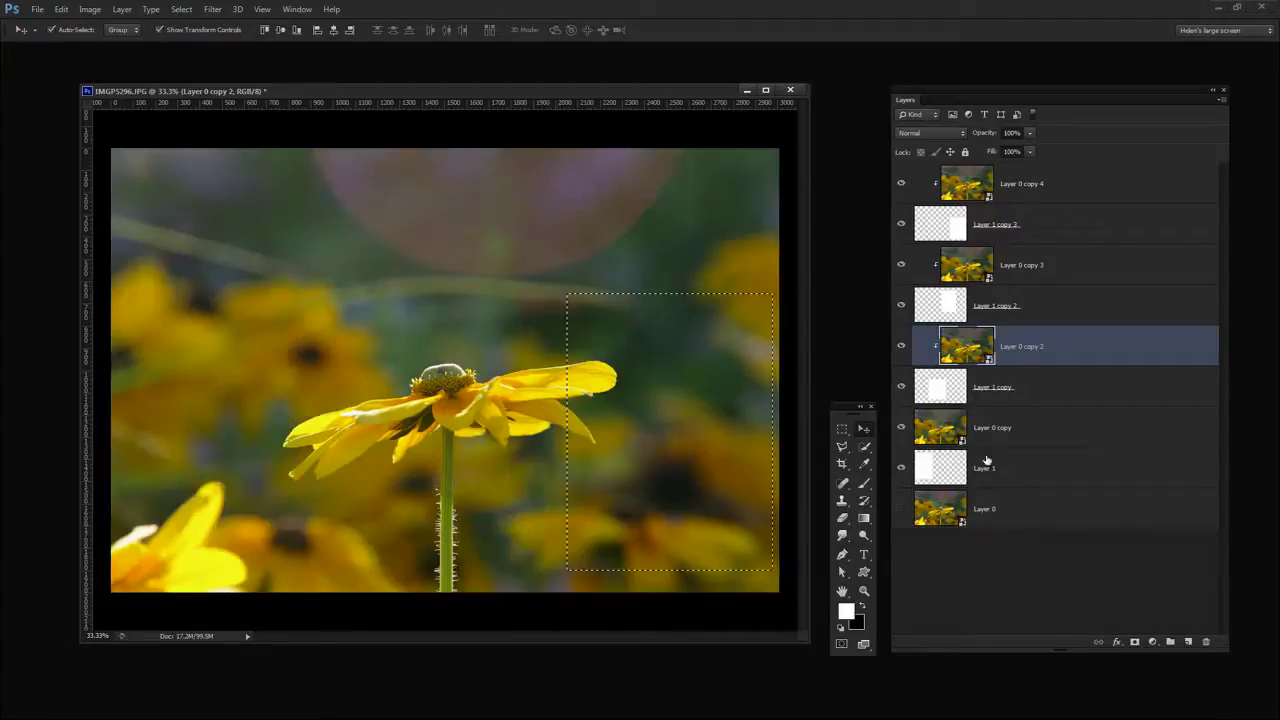
pyautogui.keyDown('alt'); pyautogui.click(1045, 440); pyautogui.keyUp('alt')
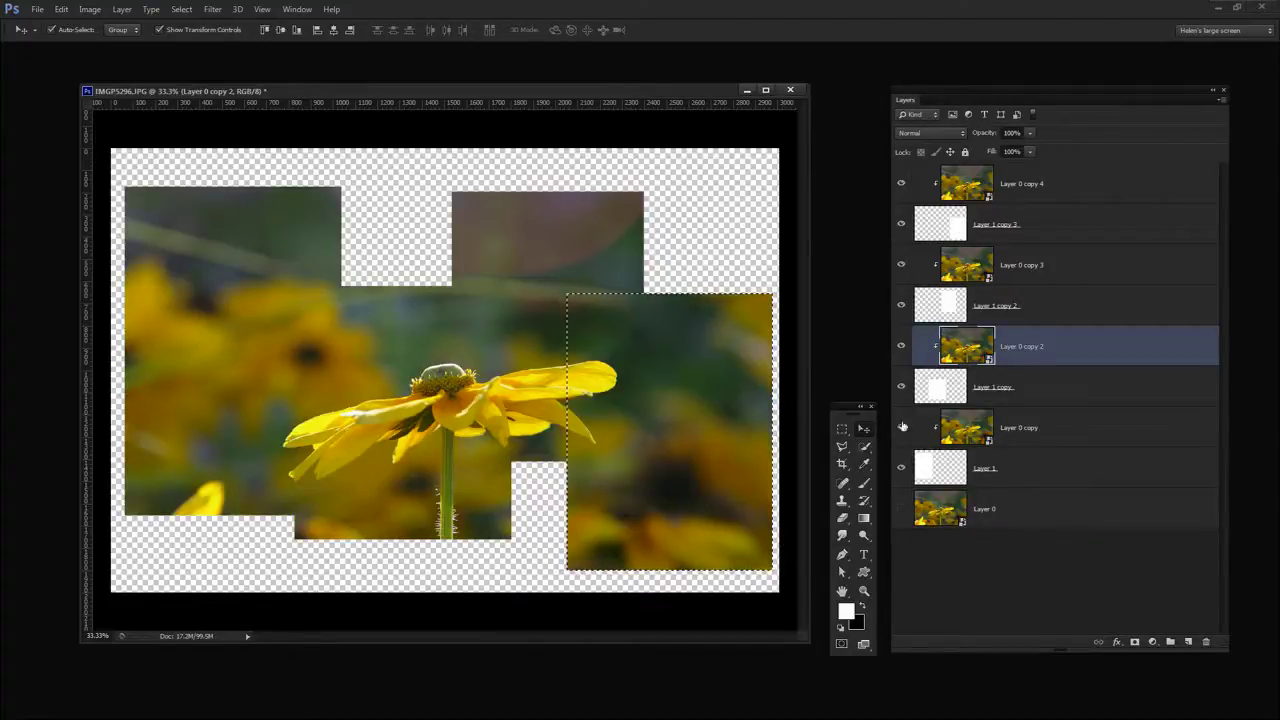
# Lower the opacity of the lower-right panel and the top-centre panel to 77%.
pyautogui.click(1031, 486)
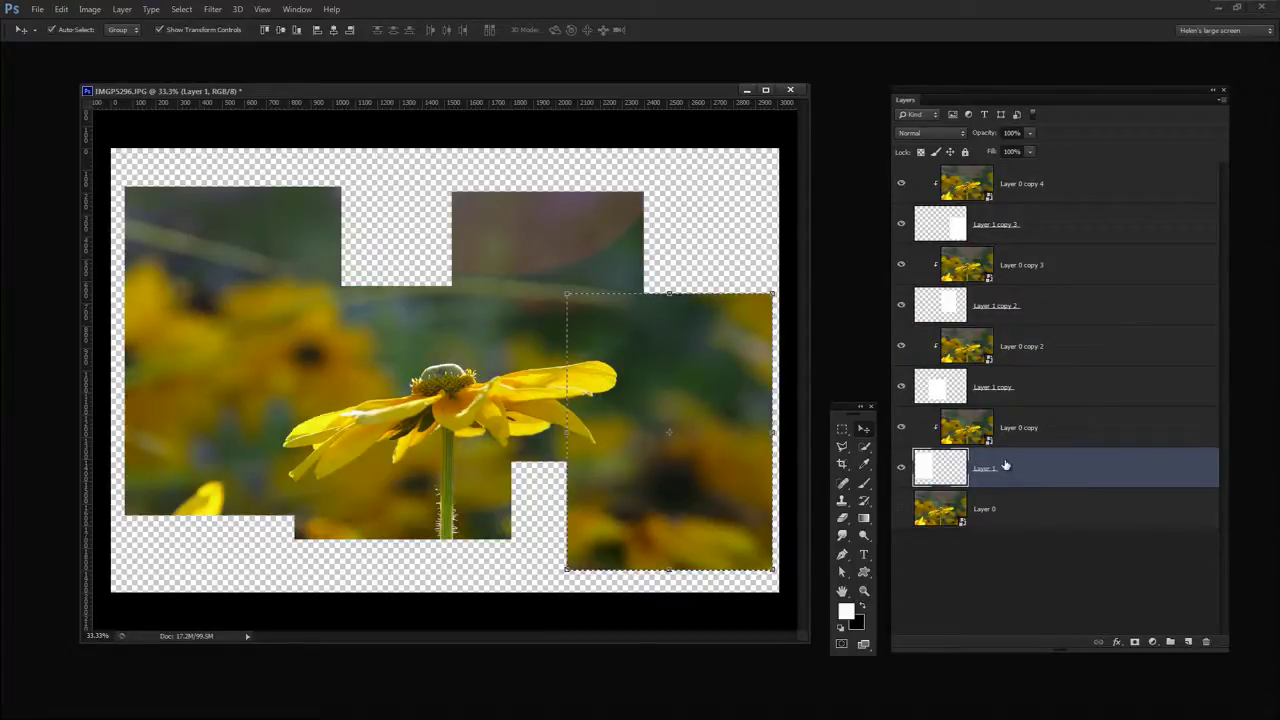
pyautogui.click(965, 180)
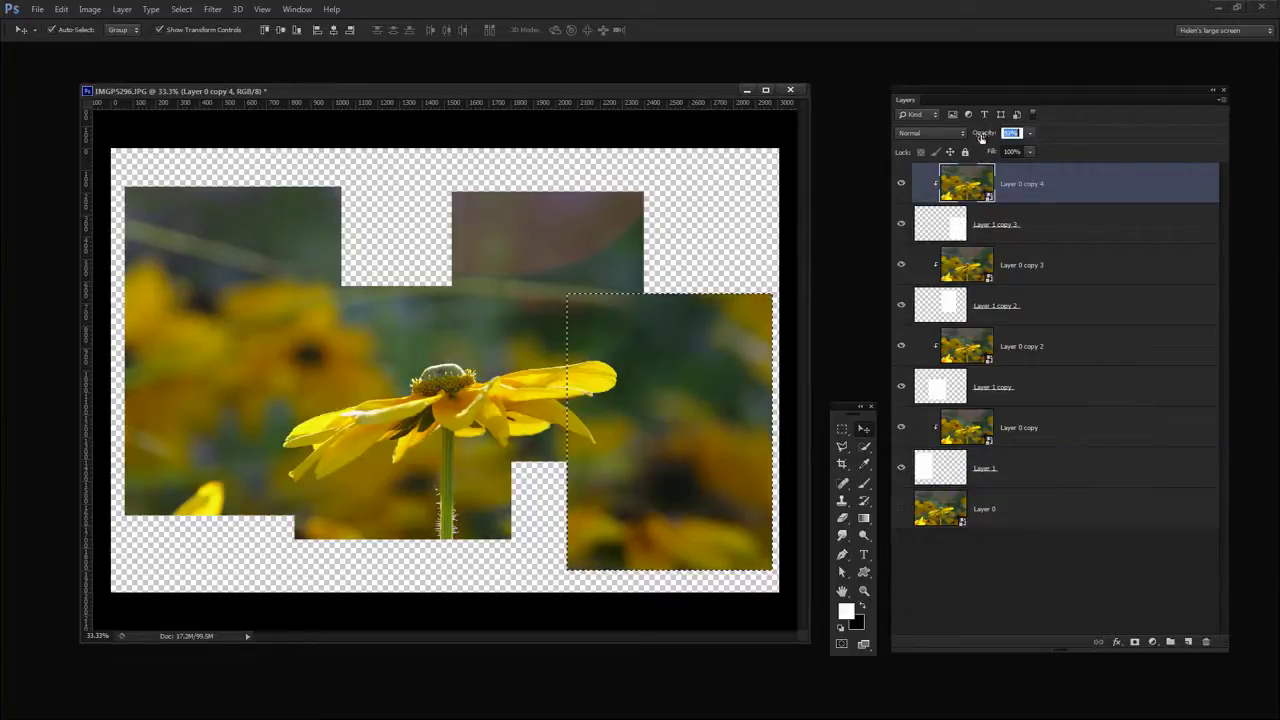
pyautogui.moveTo(988, 134); pyautogui.dragTo(975, 137)
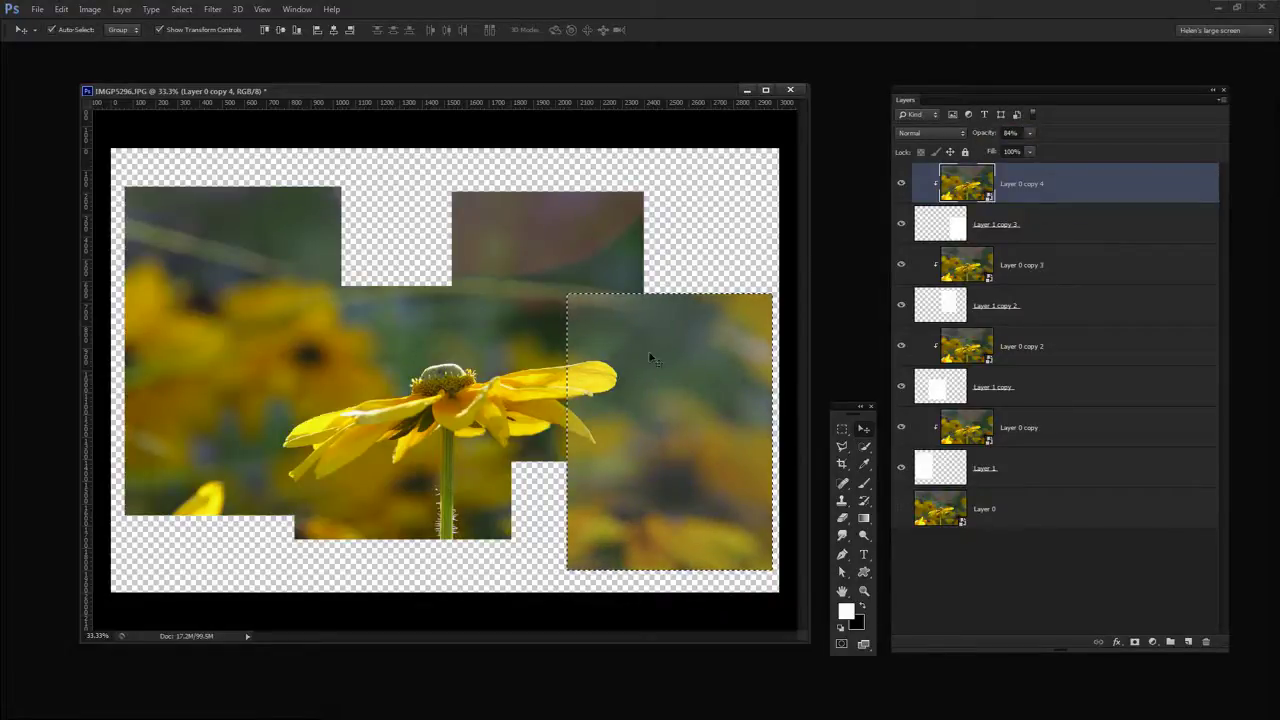
pyautogui.click(965, 266)
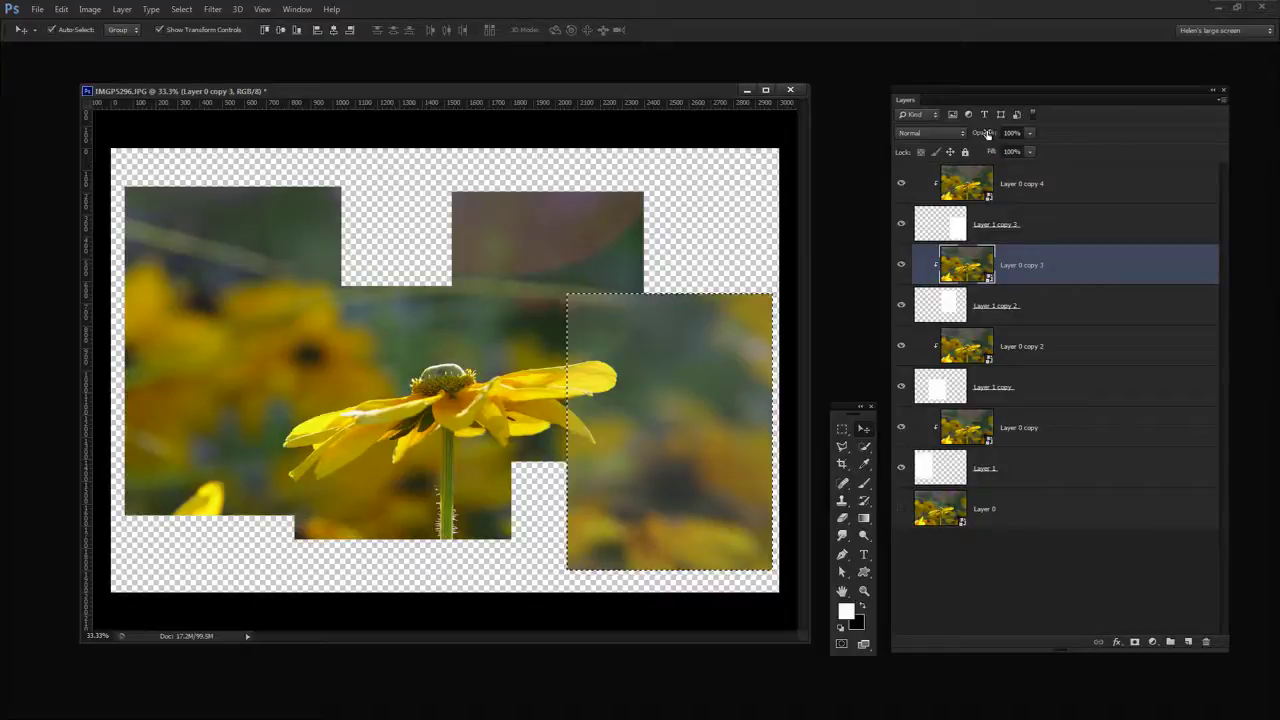
pyautogui.moveTo(987, 134); pyautogui.dragTo(973, 134)
pyautogui.press('Return')
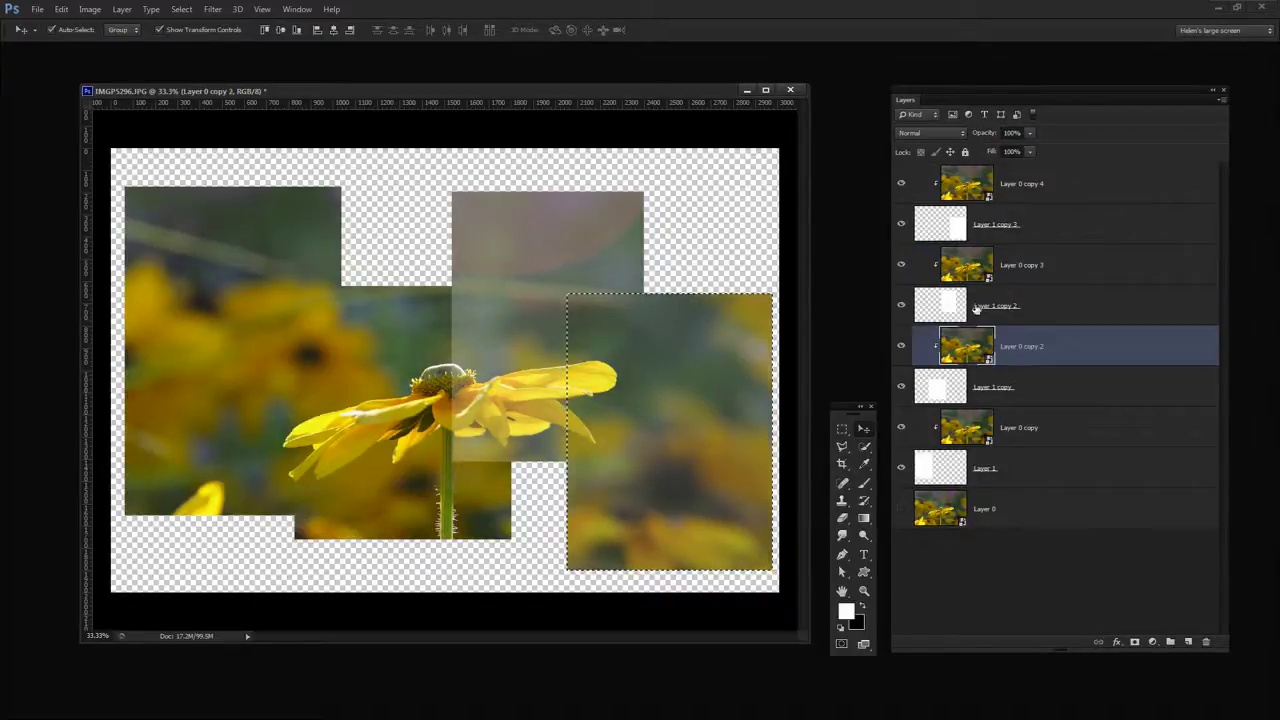
# Fade the central panel to 79% and lower the left panel's opacity, then select Layer 0 copy 4.
pyautogui.click(968, 346)
pyautogui.moveTo(988, 135); pyautogui.dragTo(976, 138)
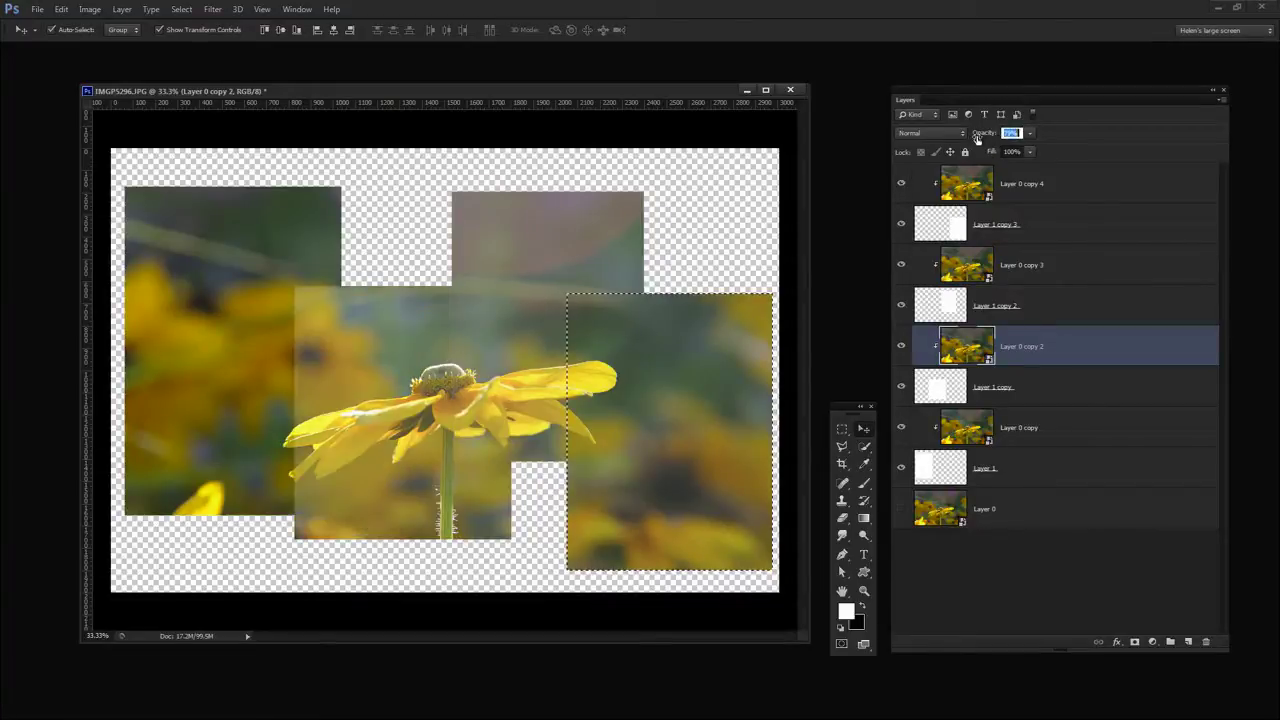
pyautogui.press('Return')
pyautogui.click(995, 427)
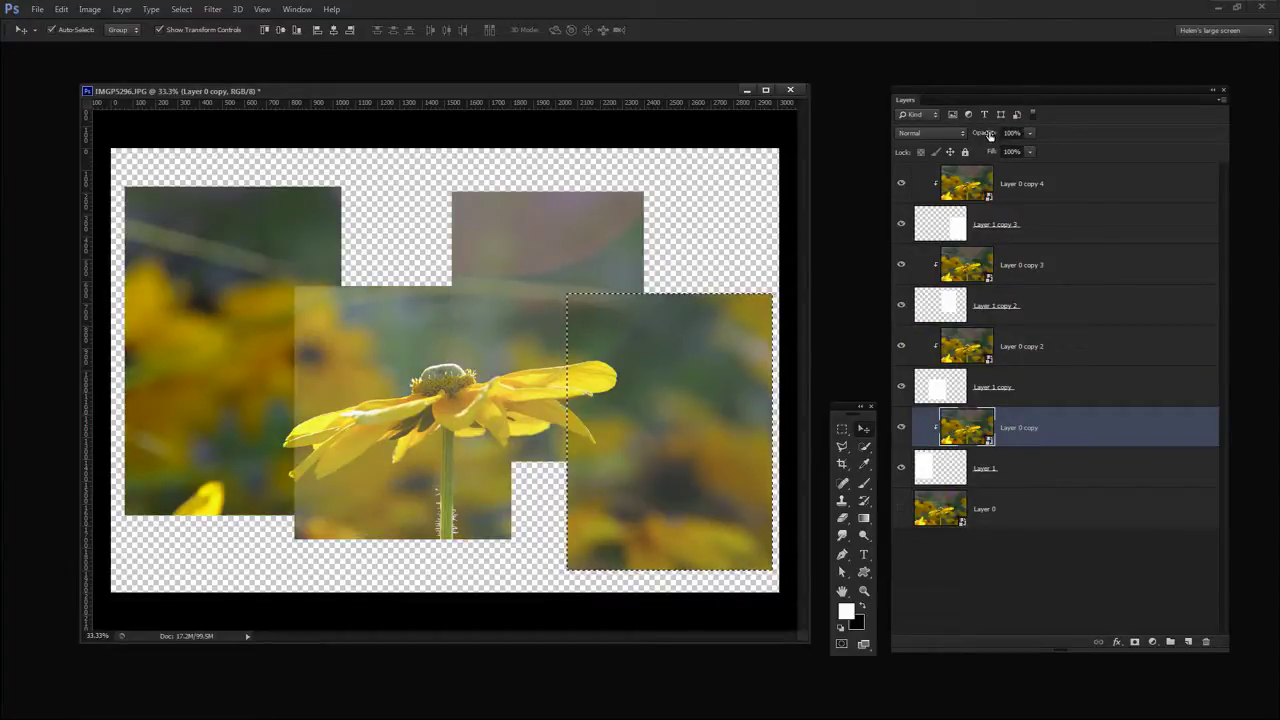
pyautogui.moveTo(986, 134); pyautogui.dragTo(982, 137)
pyautogui.click(1005, 190)
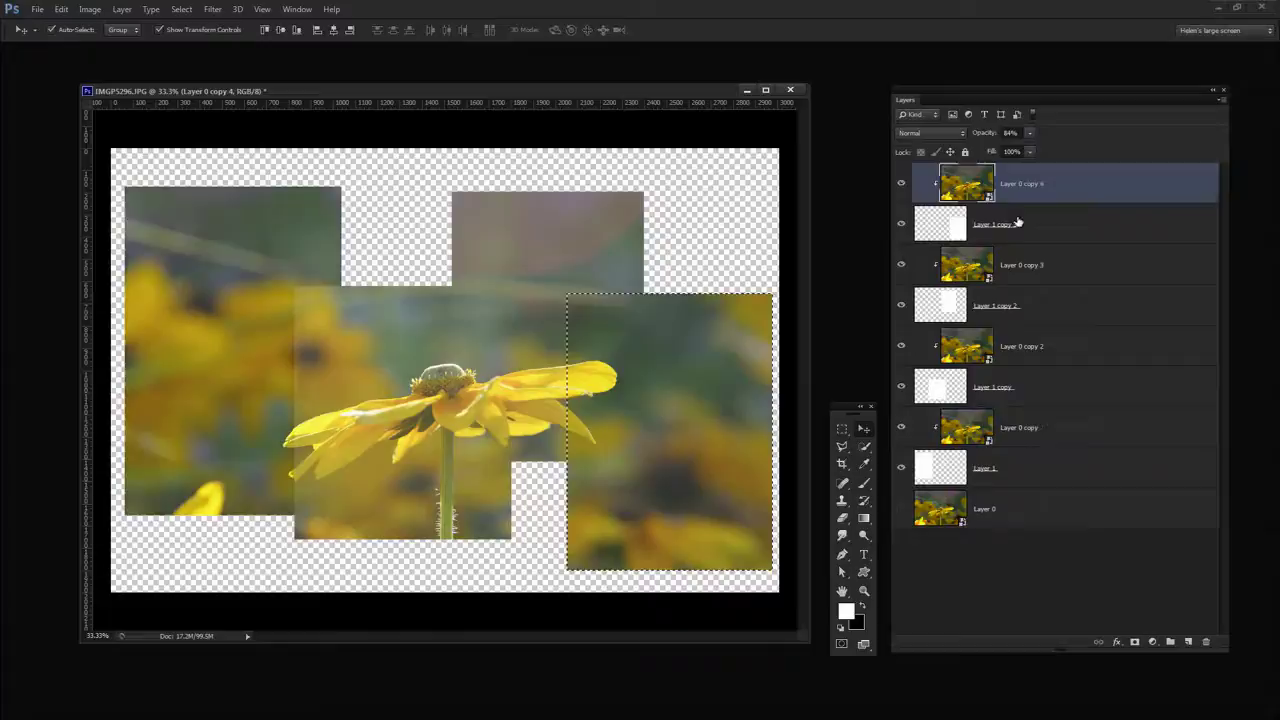
# Set all four Layer 0 copy panels to the Multiply blend mode.
pyautogui.keyDown('ctrl'); pyautogui.click(1087, 266); pyautogui.keyUp('ctrl')
pyautogui.keyDown('ctrl'); pyautogui.click(1101, 348); pyautogui.keyUp('ctrl')
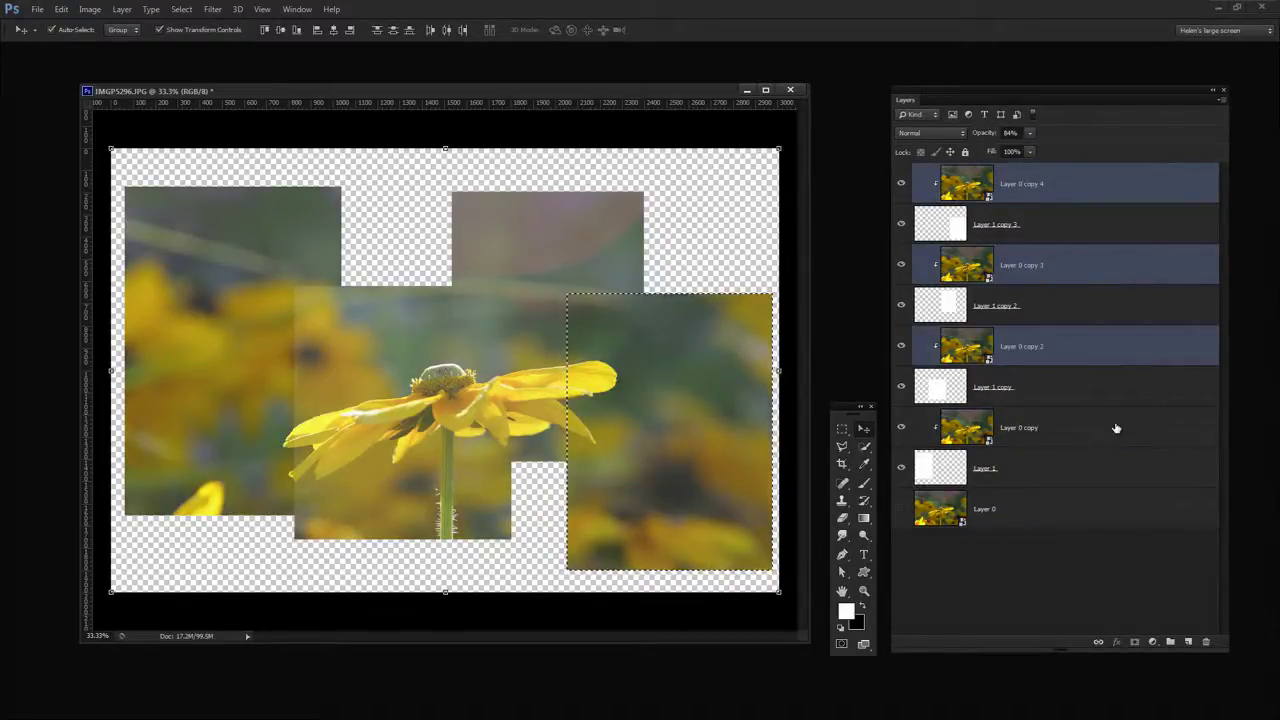
pyautogui.keyDown('ctrl'); pyautogui.click(1118, 428); pyautogui.keyUp('ctrl')
pyautogui.click(927, 131)
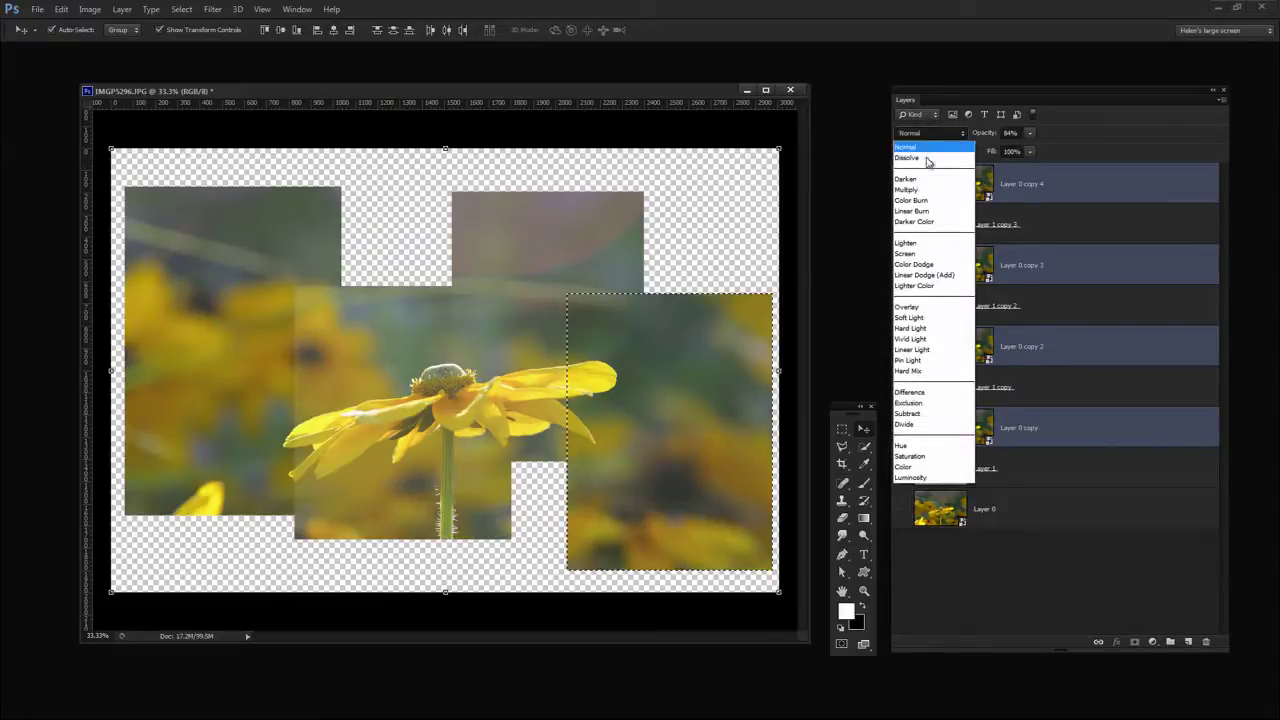
pyautogui.click(918, 190)
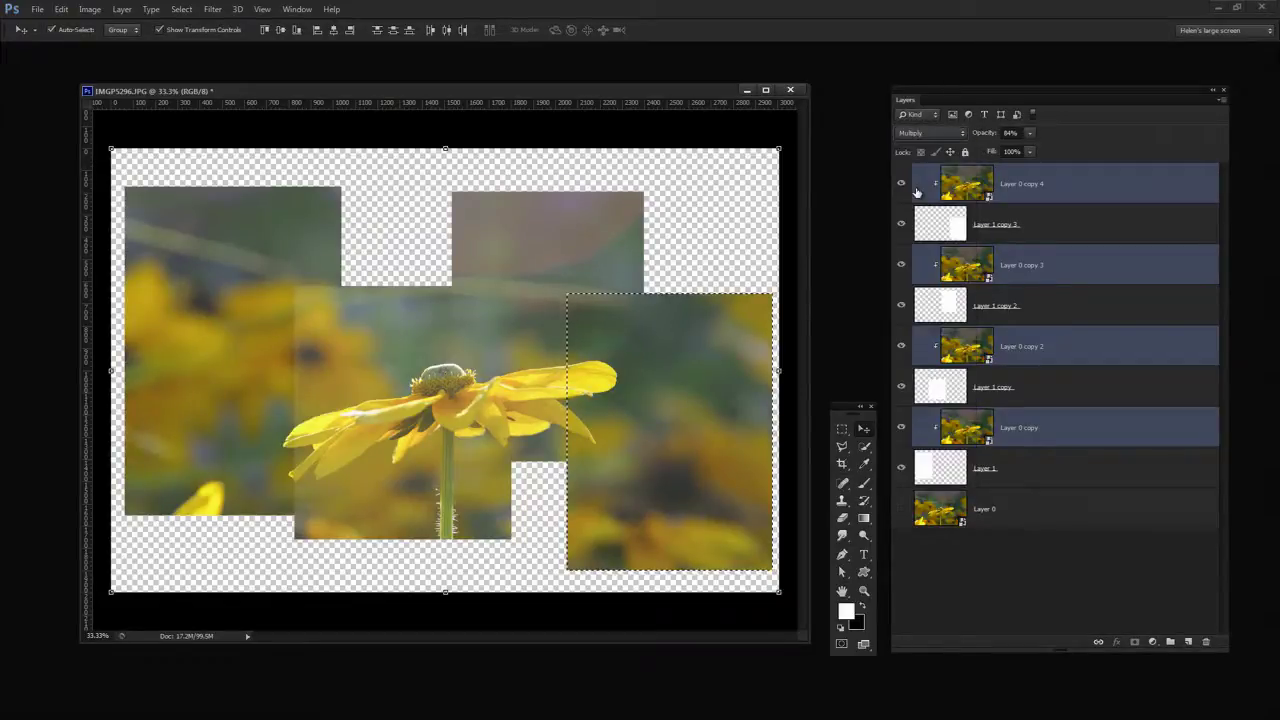
# Reselect the panel layers individually and clear the marching-ants selection with Ctrl+D.
pyautogui.click(1062, 276)
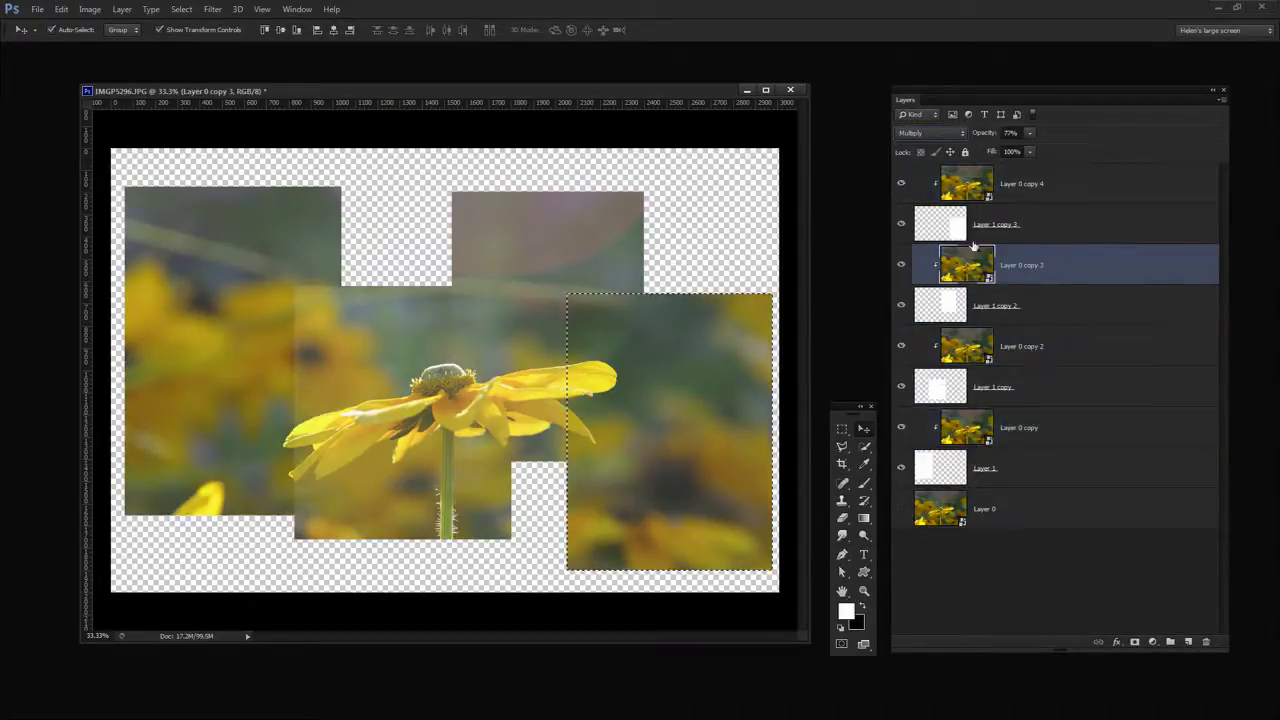
pyautogui.click(979, 187)
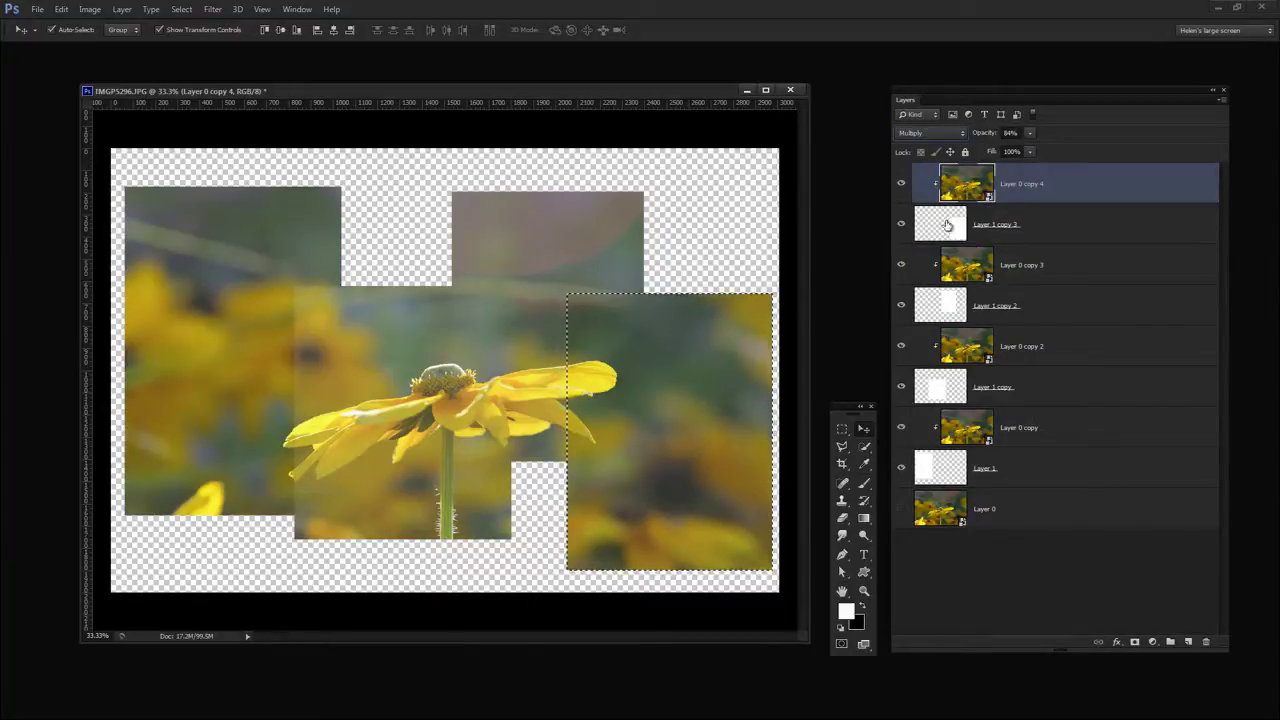
pyautogui.click(1058, 270)
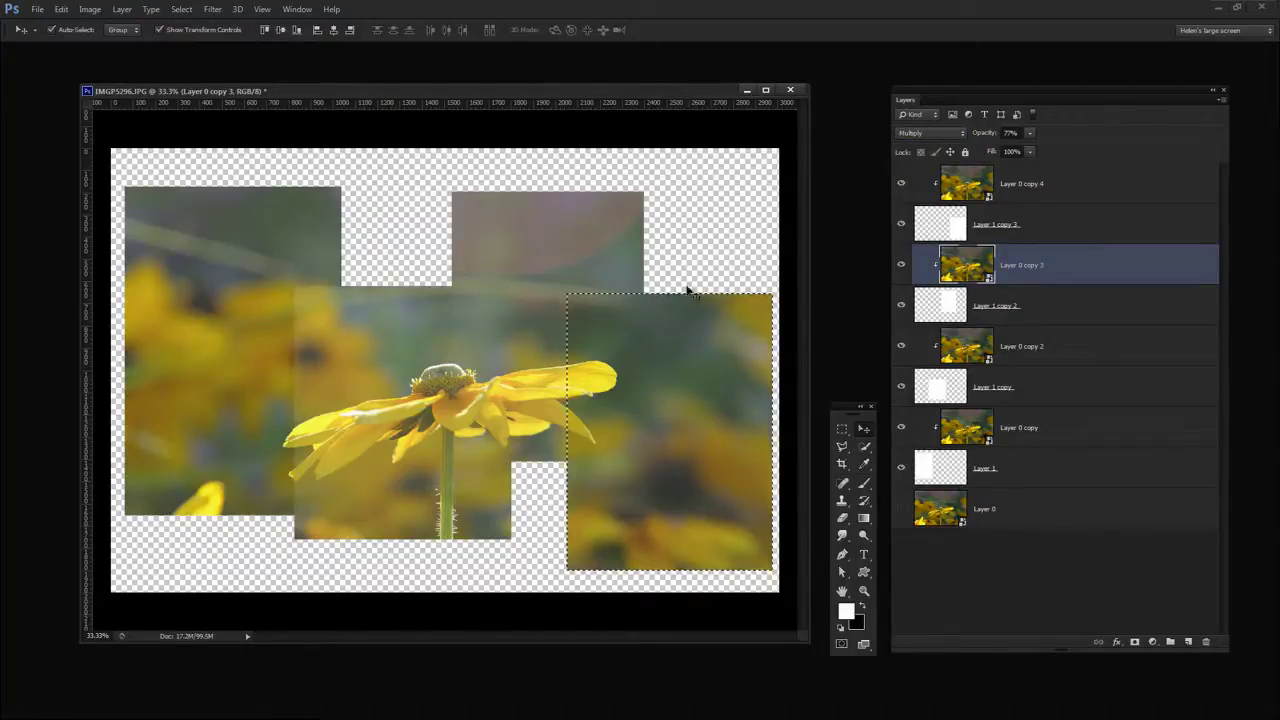
pyautogui.click(748, 405)
pyautogui.click(1083, 198)
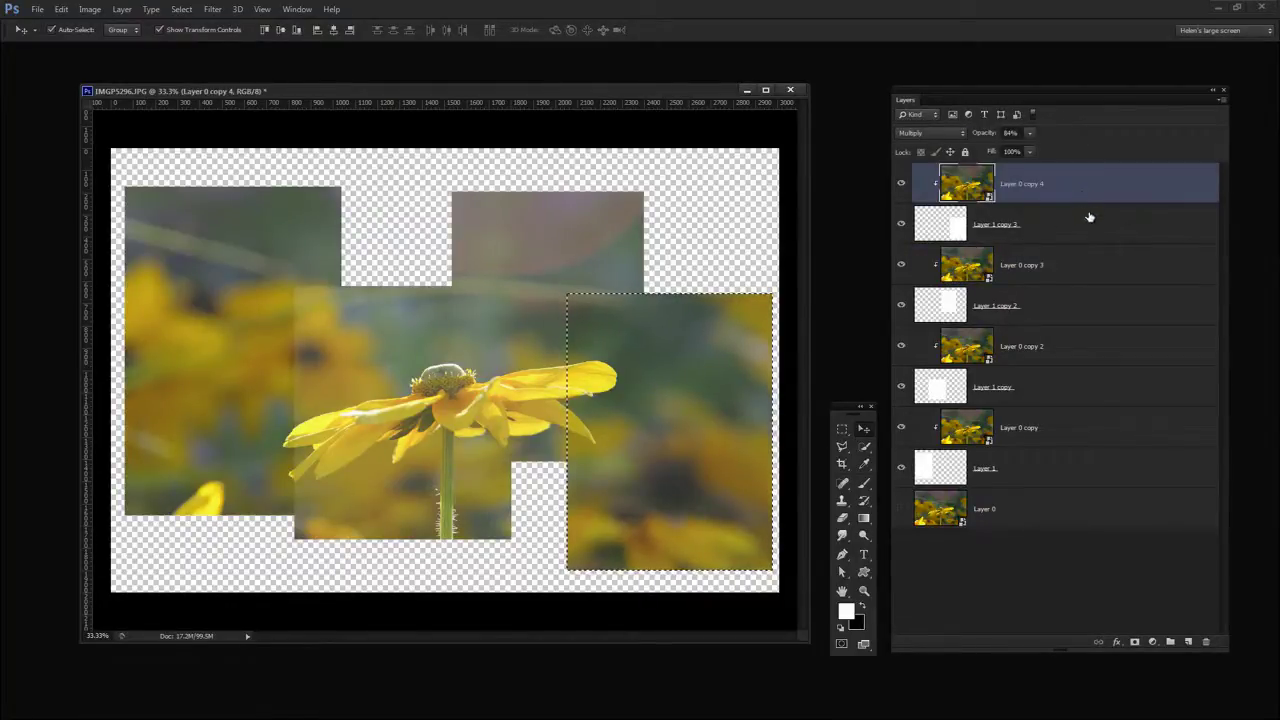
pyautogui.click(1078, 266)
pyautogui.click(1064, 346)
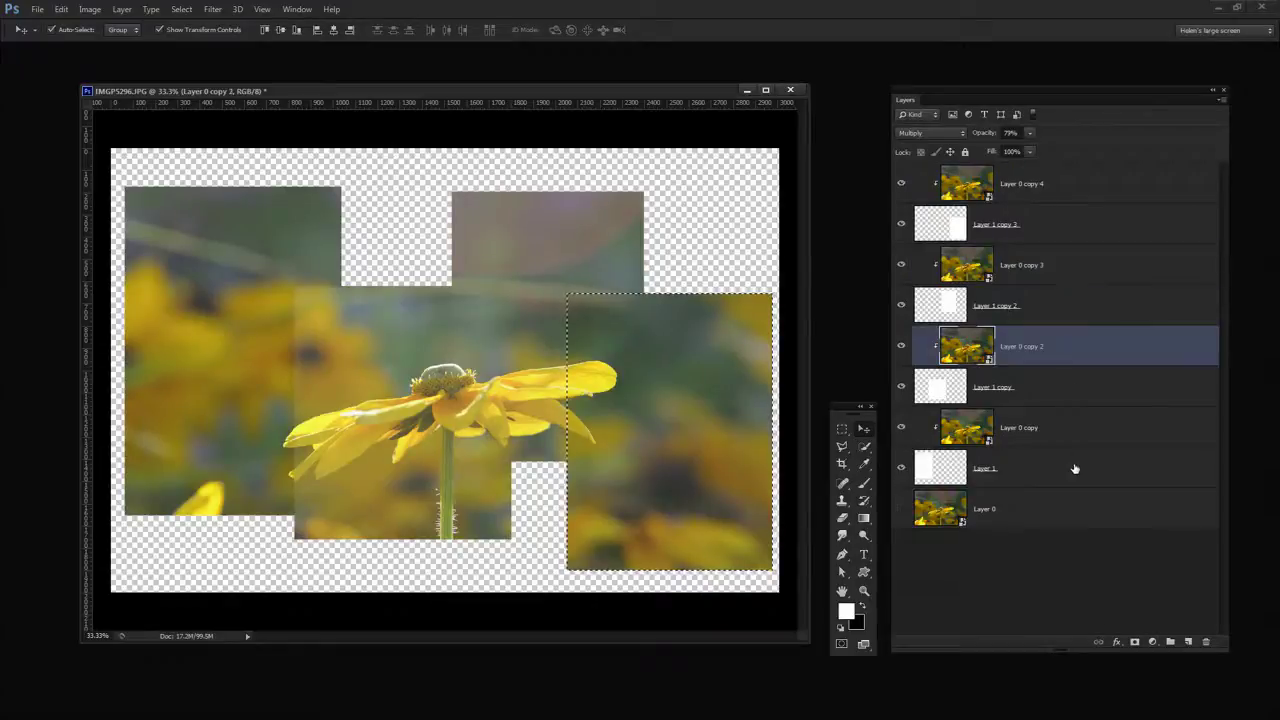
pyautogui.hotkey('ctrl', 'd')
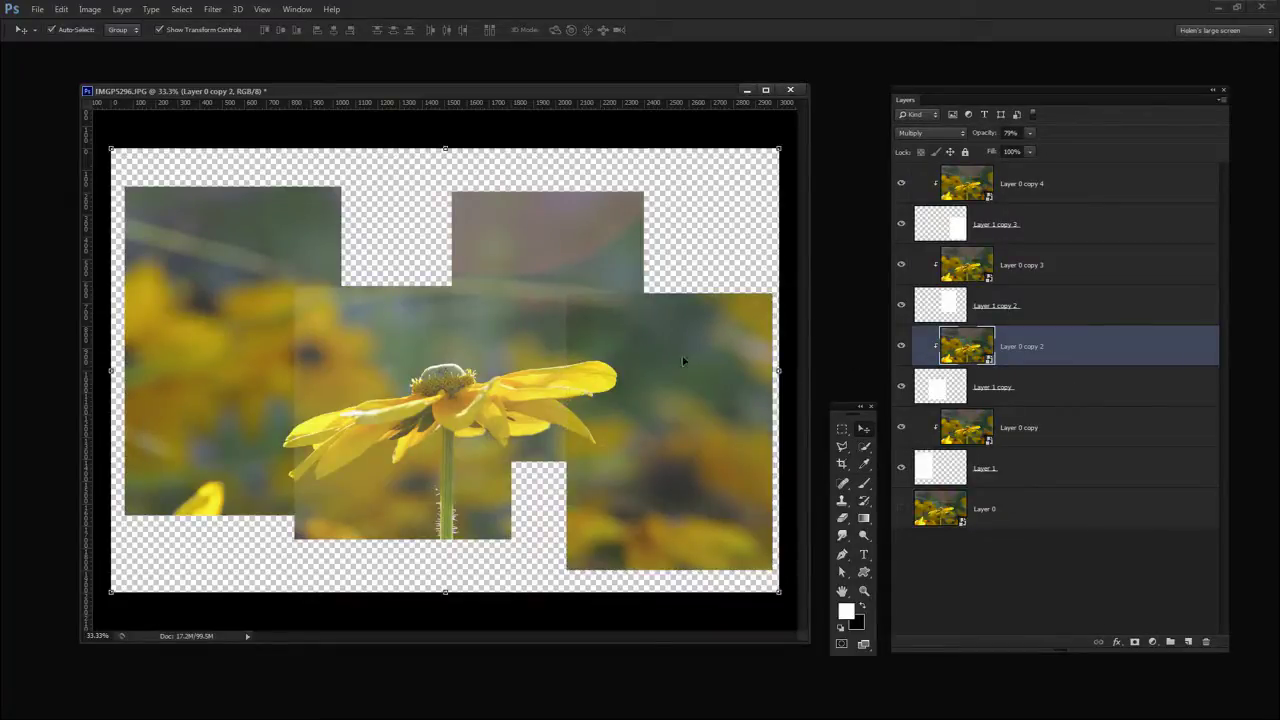
# Retune each panel's opacity, raising the Layer 0 copy 4 panel to about 94%.
pyautogui.click(968, 181)
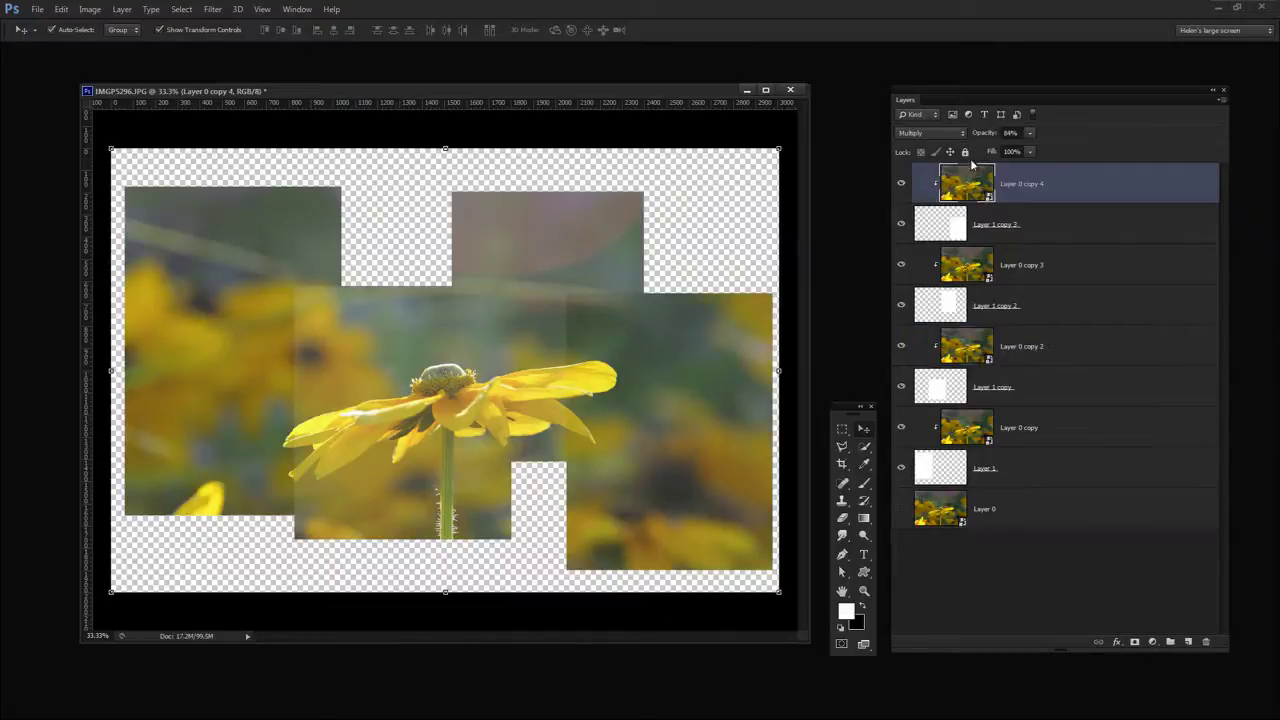
pyautogui.moveTo(987, 136); pyautogui.dragTo(1015, 187)
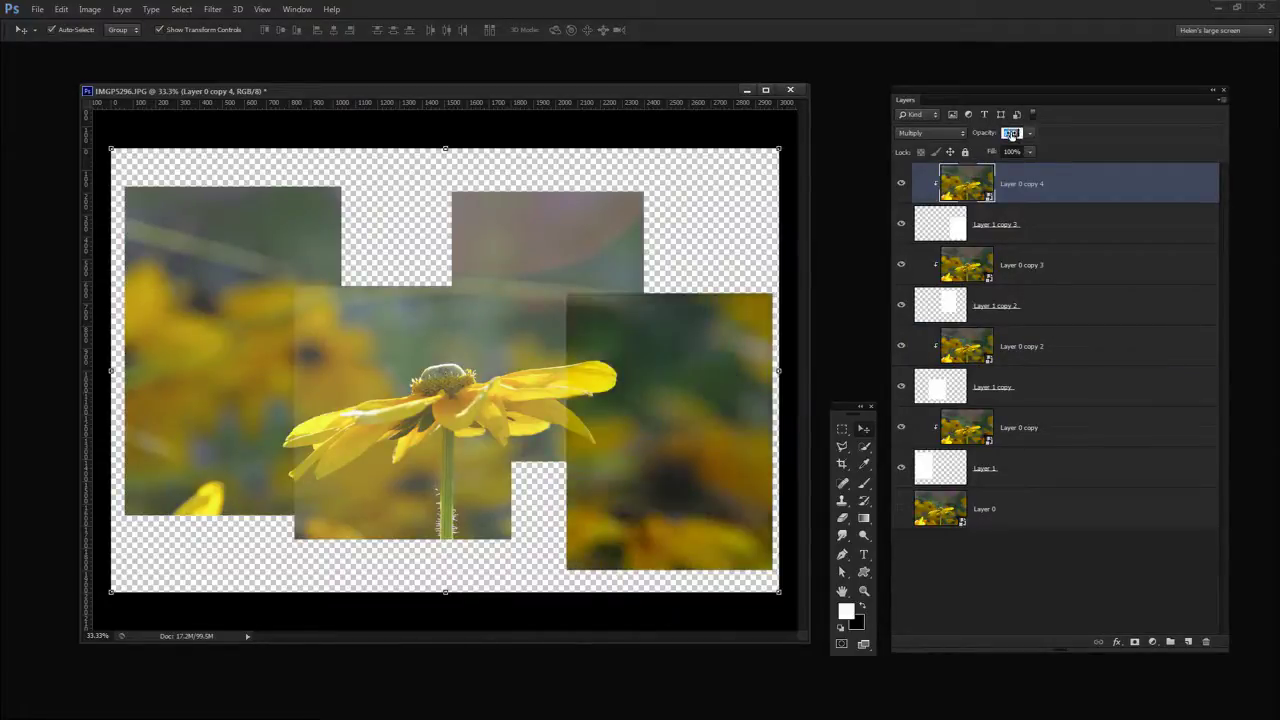
pyautogui.click(991, 264)
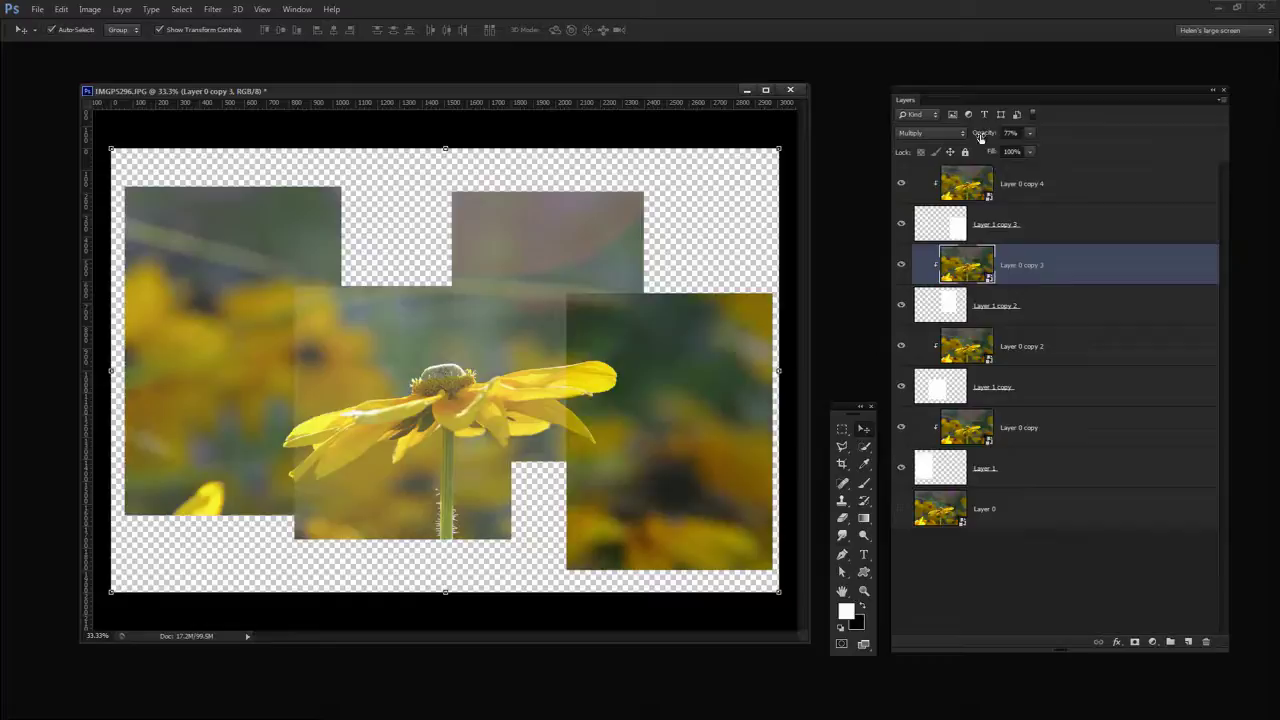
pyautogui.moveTo(980, 137)
pyautogui.mouseDown()
pyautogui.moveTo(979, 167)
pyautogui.moveTo(988, 133)
pyautogui.mouseUp()
pyautogui.click(968, 348)
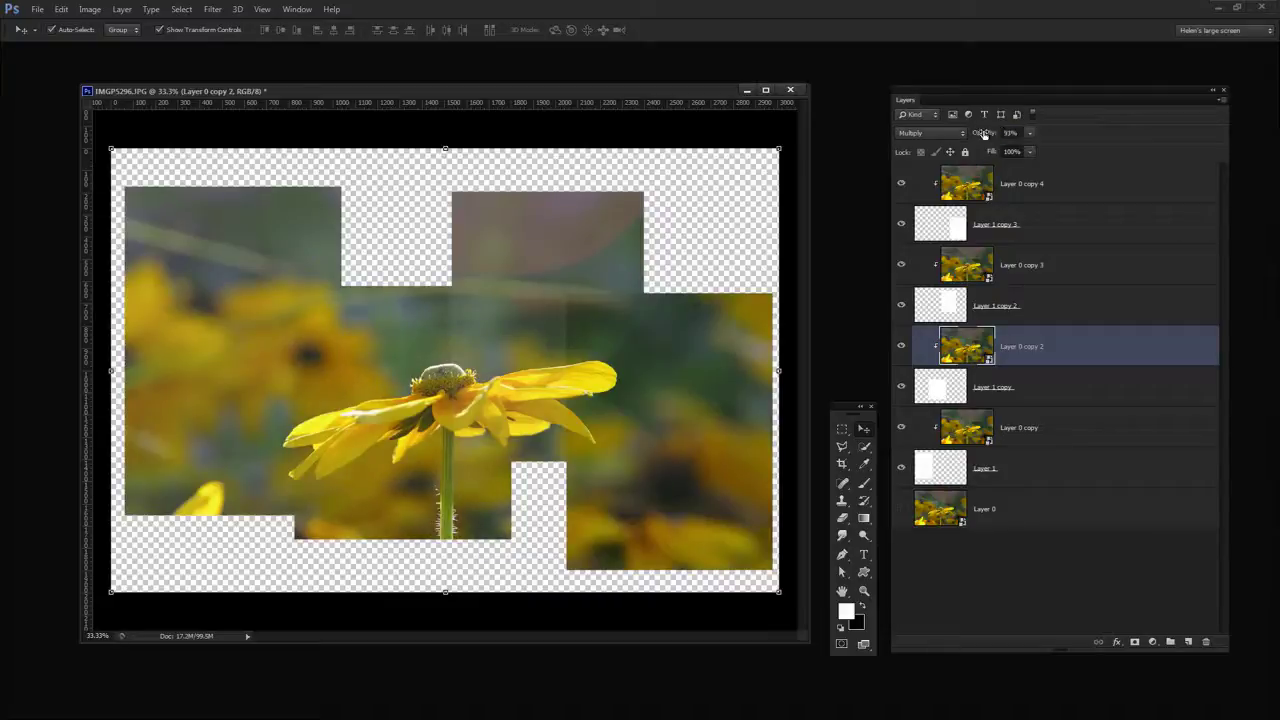
pyautogui.click(980, 432)
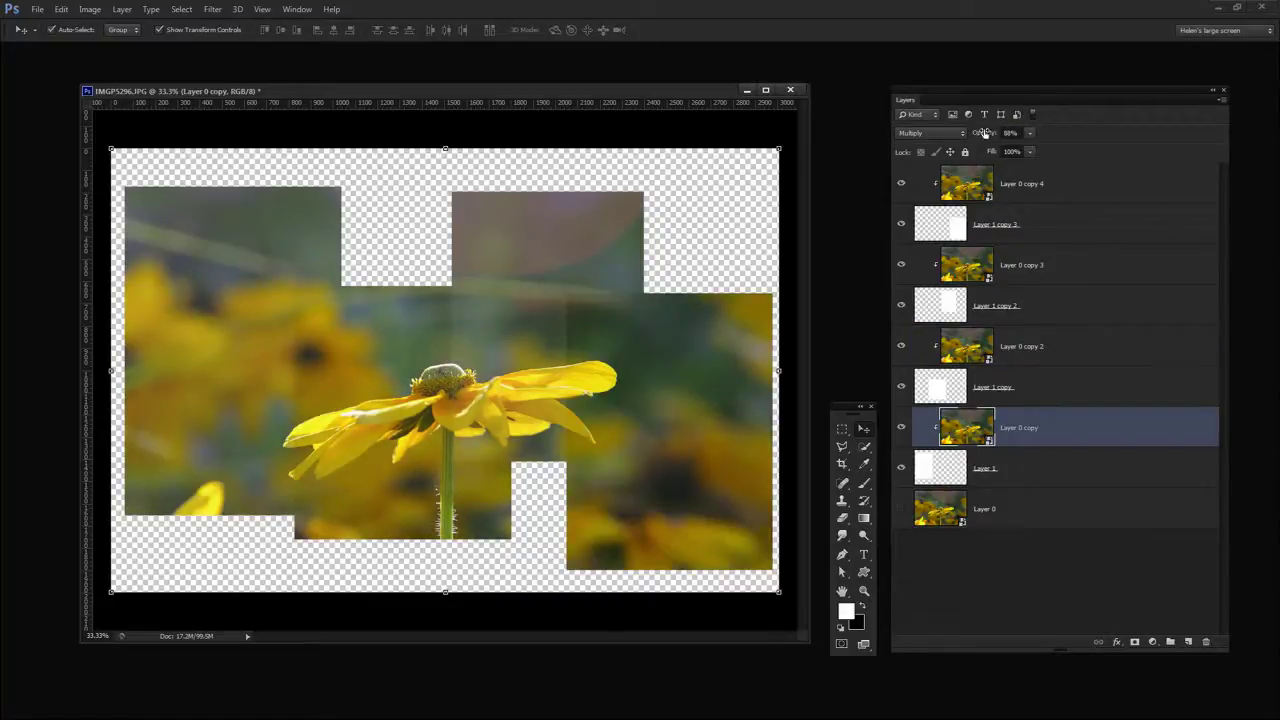
pyautogui.moveTo(985, 133); pyautogui.dragTo(998, 137)
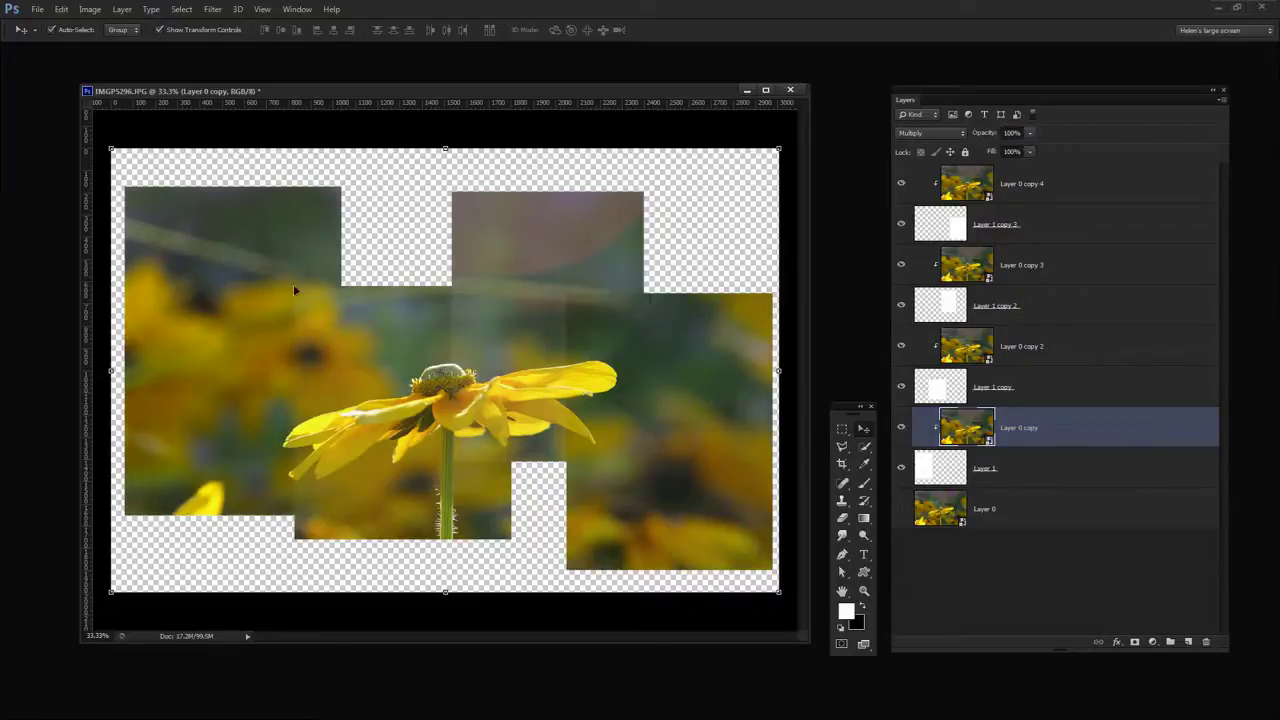
# Add Layer 2 beneath Layer 0 and fill it with the petal yellow sampled by the Eyedropper.
pyautogui.click(1191, 647)
pyautogui.moveTo(1080, 440); pyautogui.dragTo(1080, 573)
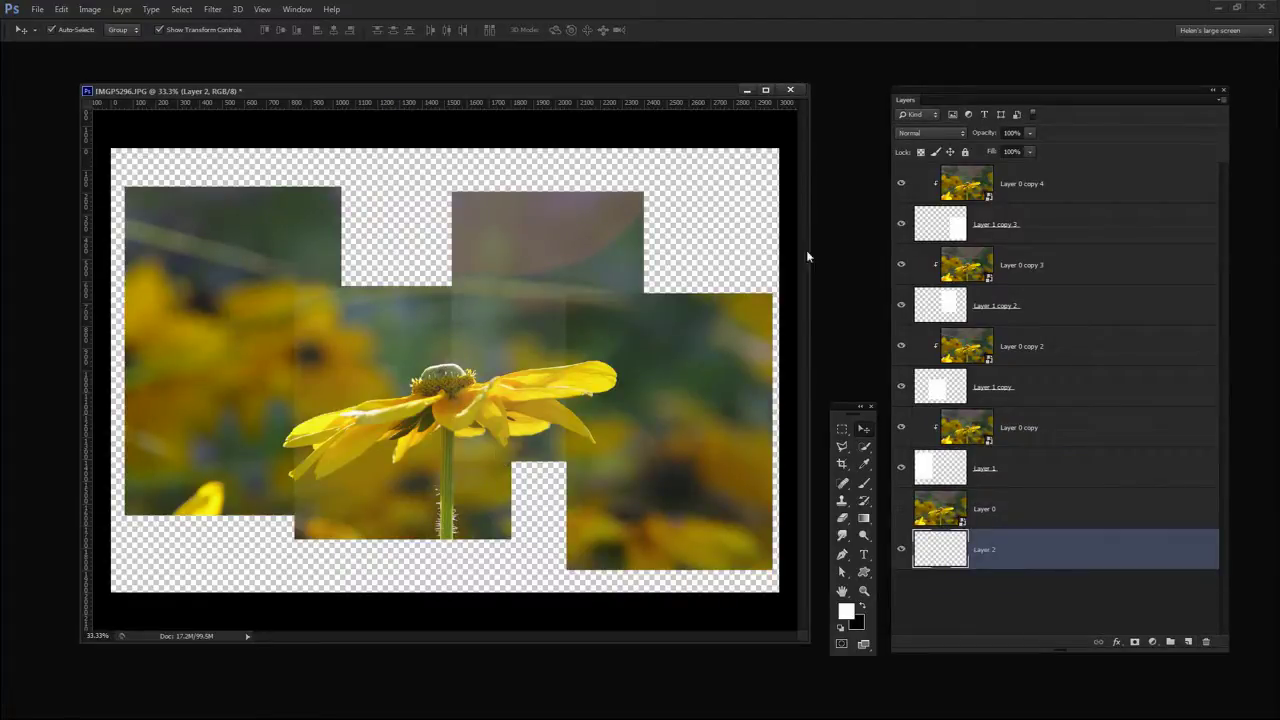
pyautogui.click(864, 464)
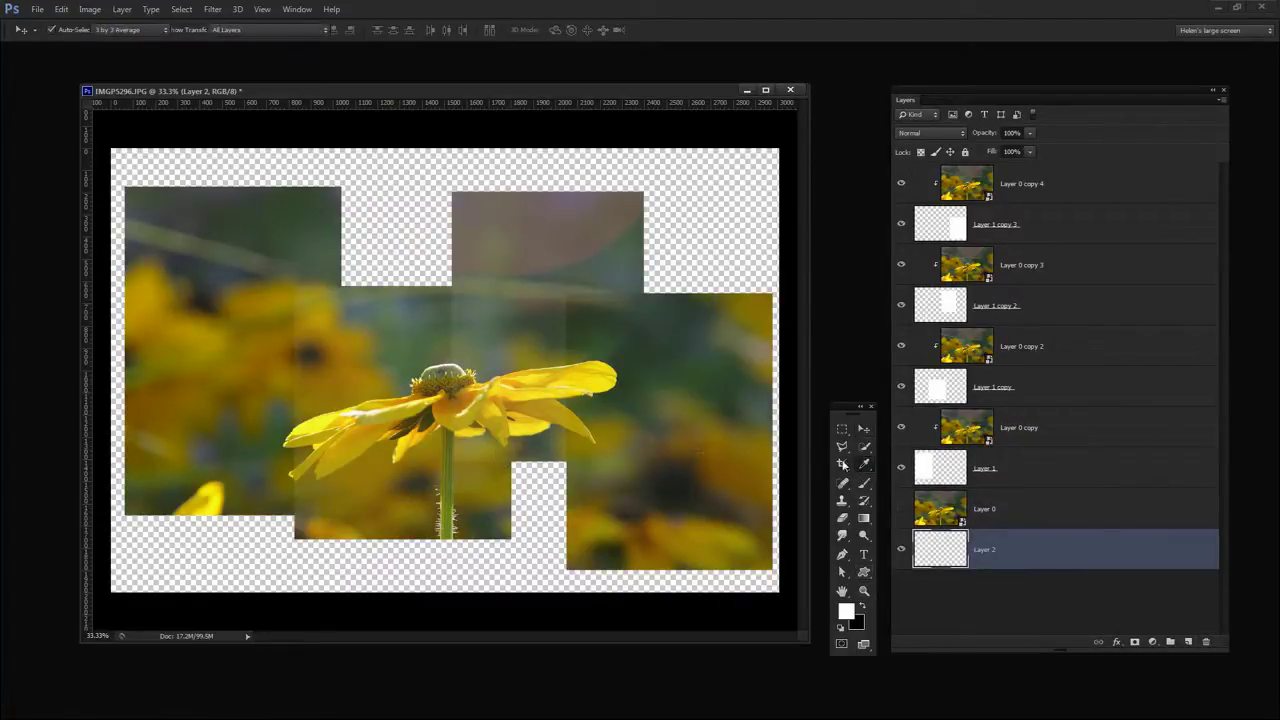
pyautogui.click(530, 380)
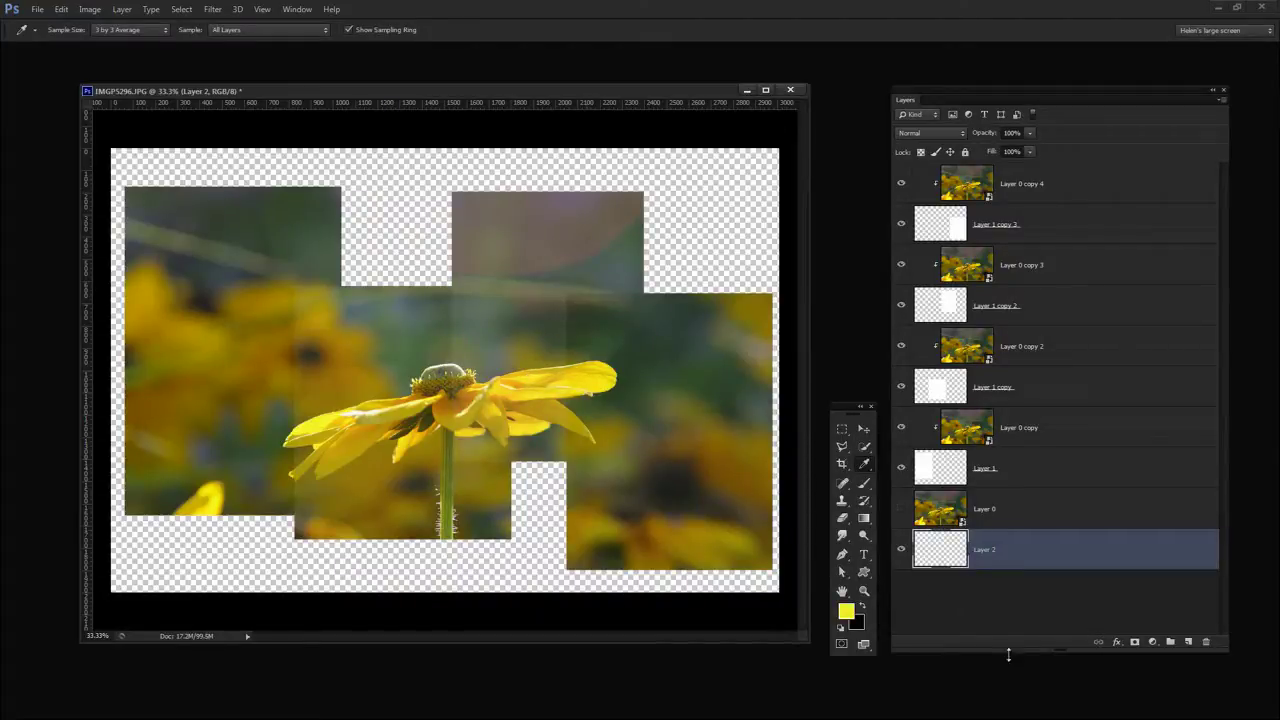
pyautogui.hotkey('alt', 'BackSpace')
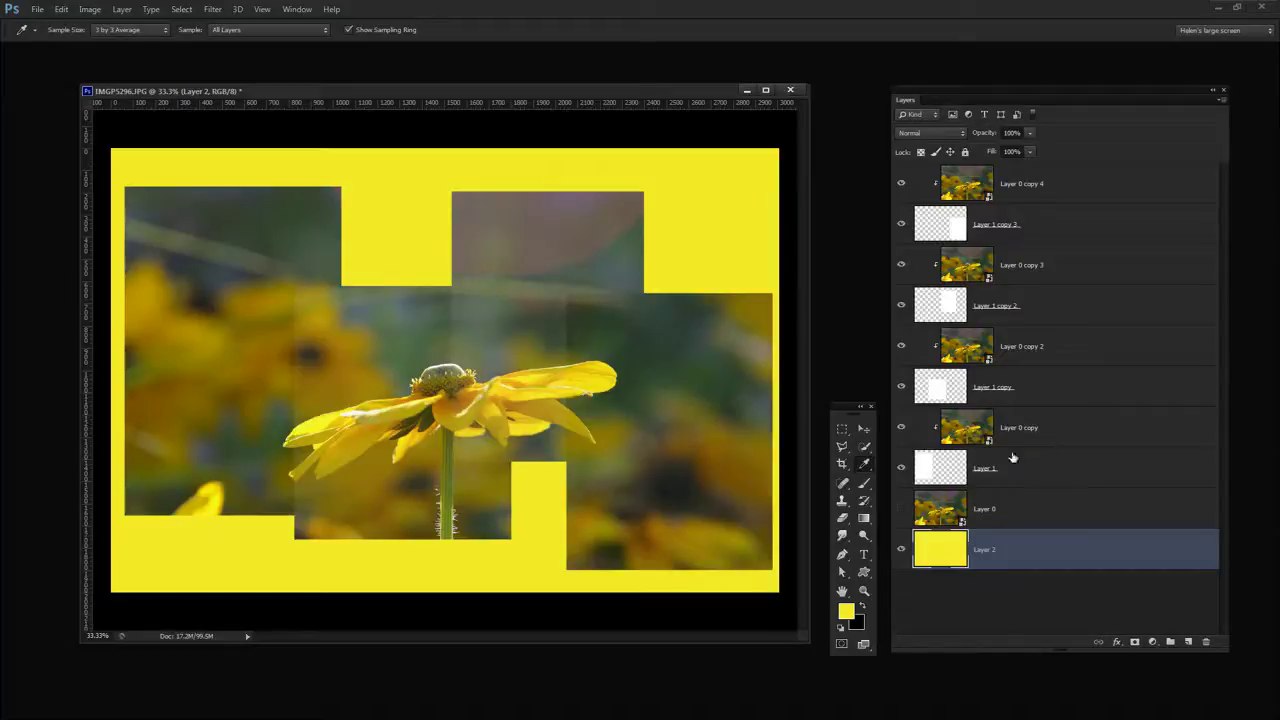
pyautogui.click(975, 430)
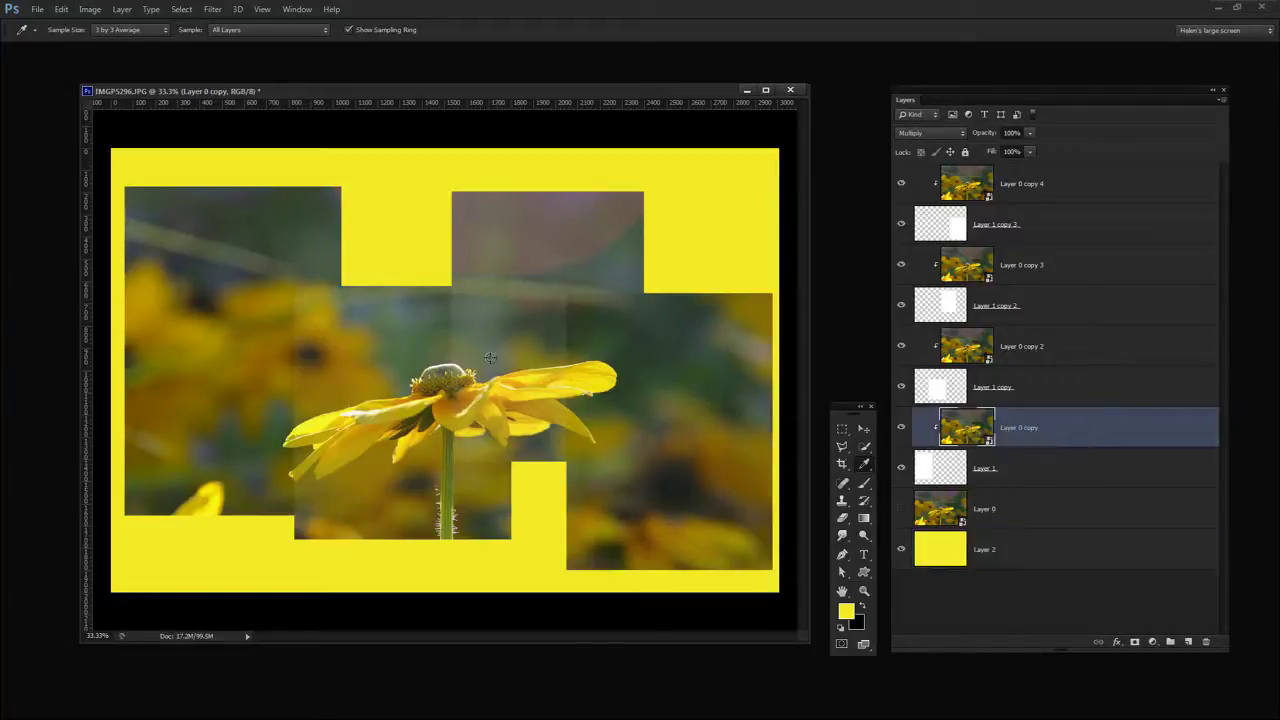
# Replace the contents of the Layer 0 copy smart object with cornwall-15.jpg.
pyautogui.rightClick(1053, 428)
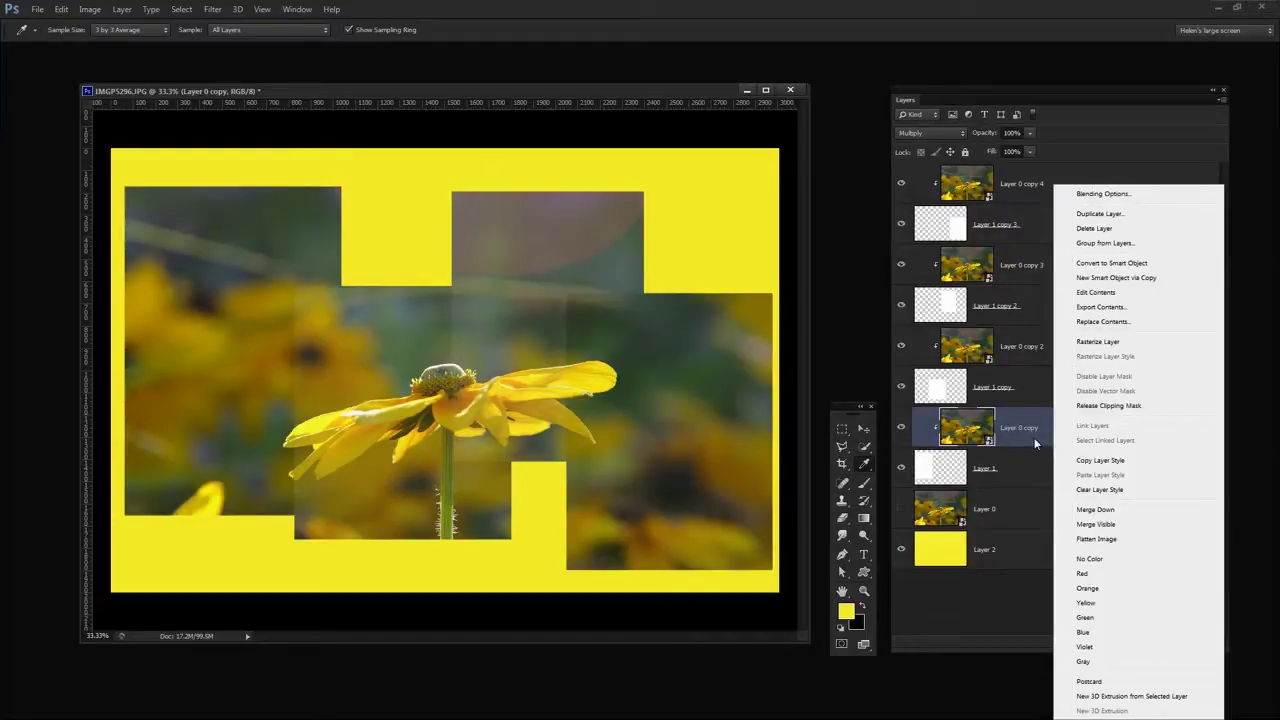
pyautogui.click(1102, 321)
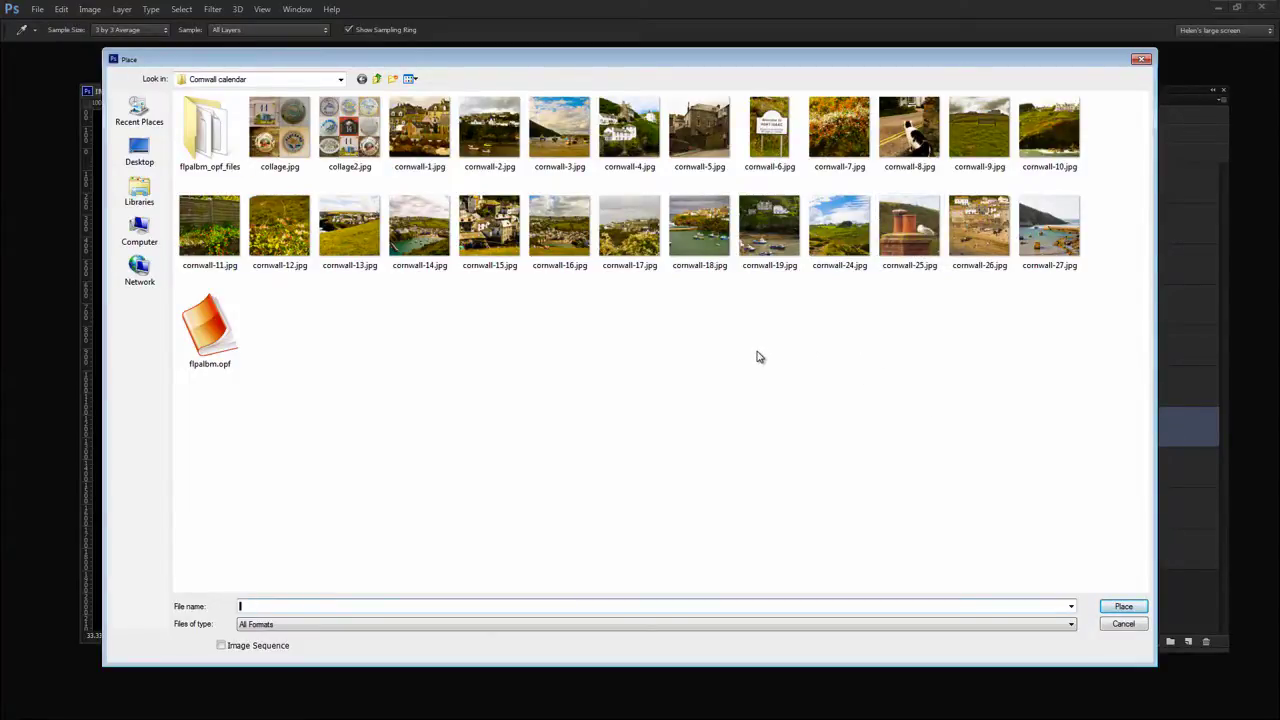
pyautogui.click(494, 237)
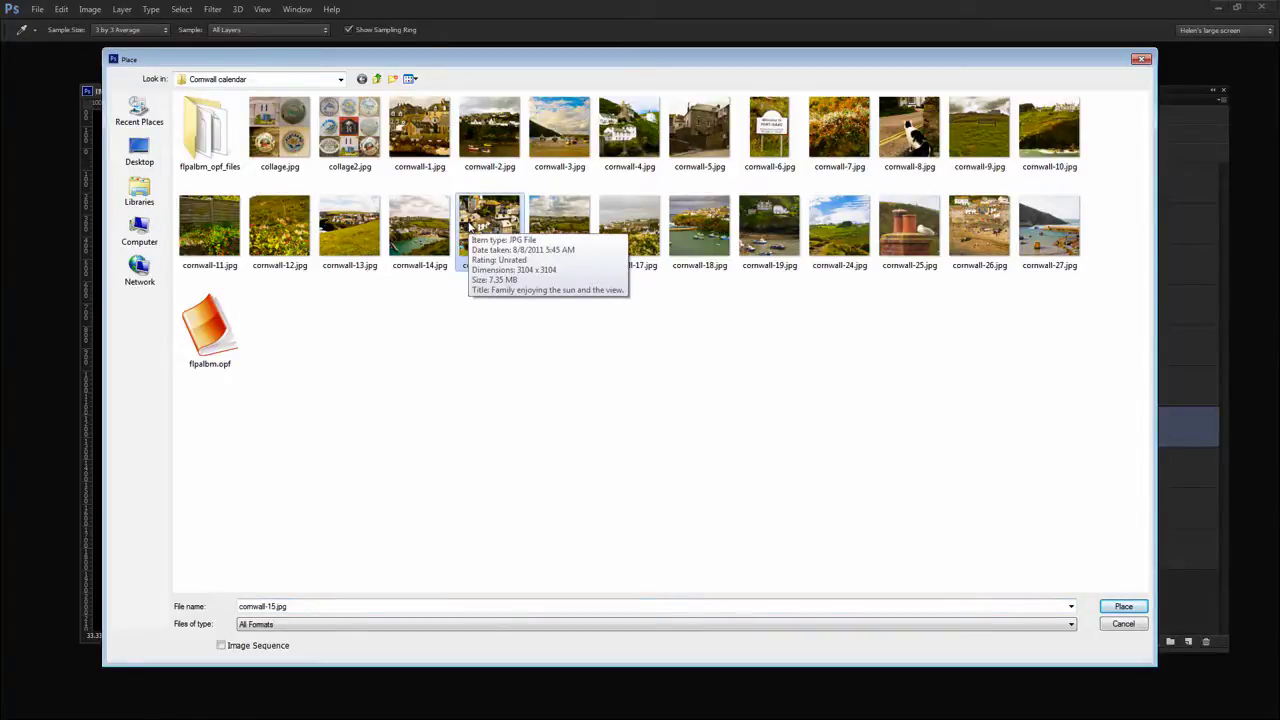
pyautogui.click(1124, 607)
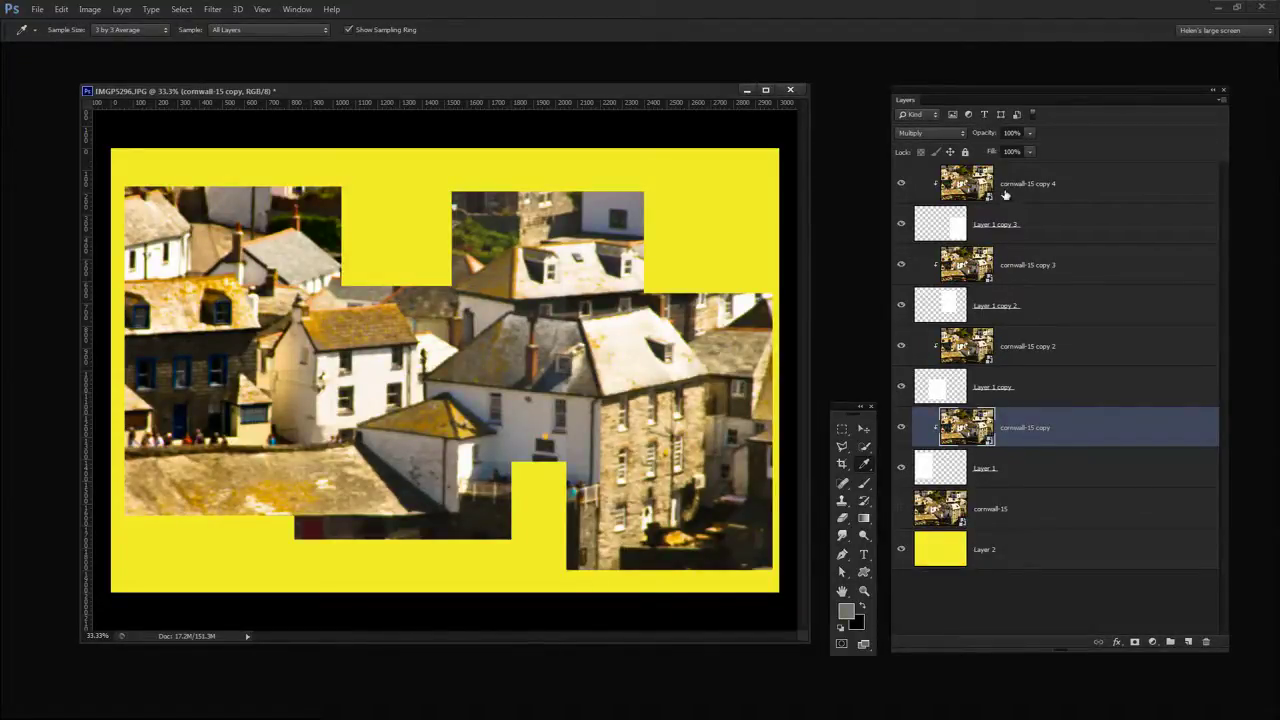
# Adjust the opacity of the cornwall-15 copy 2 and copy 3 panels.
pyautogui.click(980, 136)
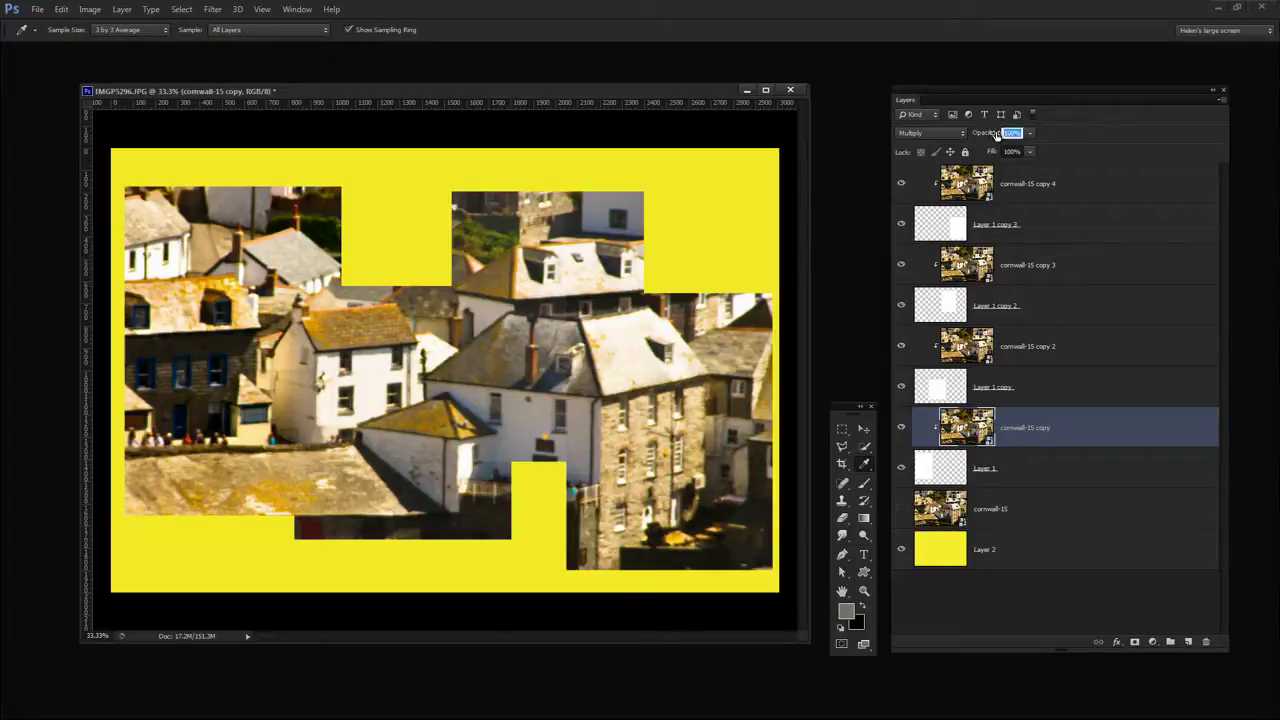
pyautogui.moveTo(998, 136); pyautogui.dragTo(994, 136)
pyautogui.click(975, 350)
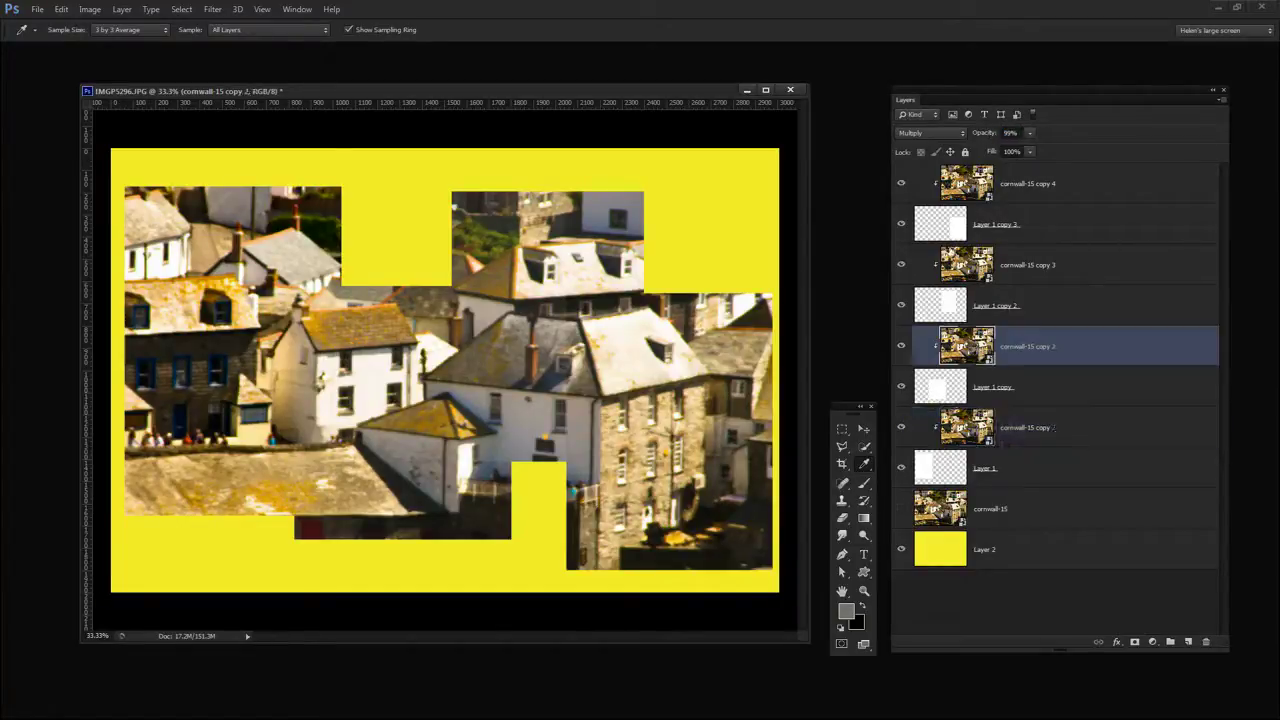
pyautogui.click(982, 136)
pyautogui.moveTo(962, 142); pyautogui.dragTo(972, 138)
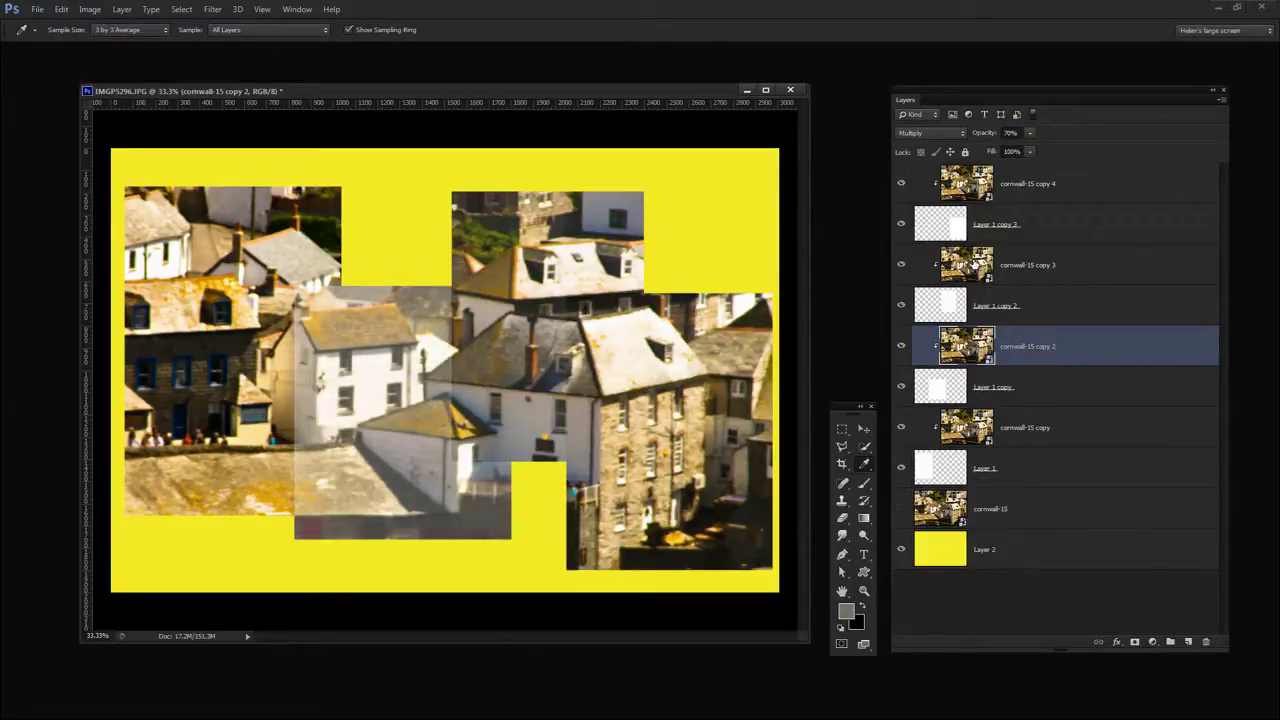
pyautogui.click(973, 264)
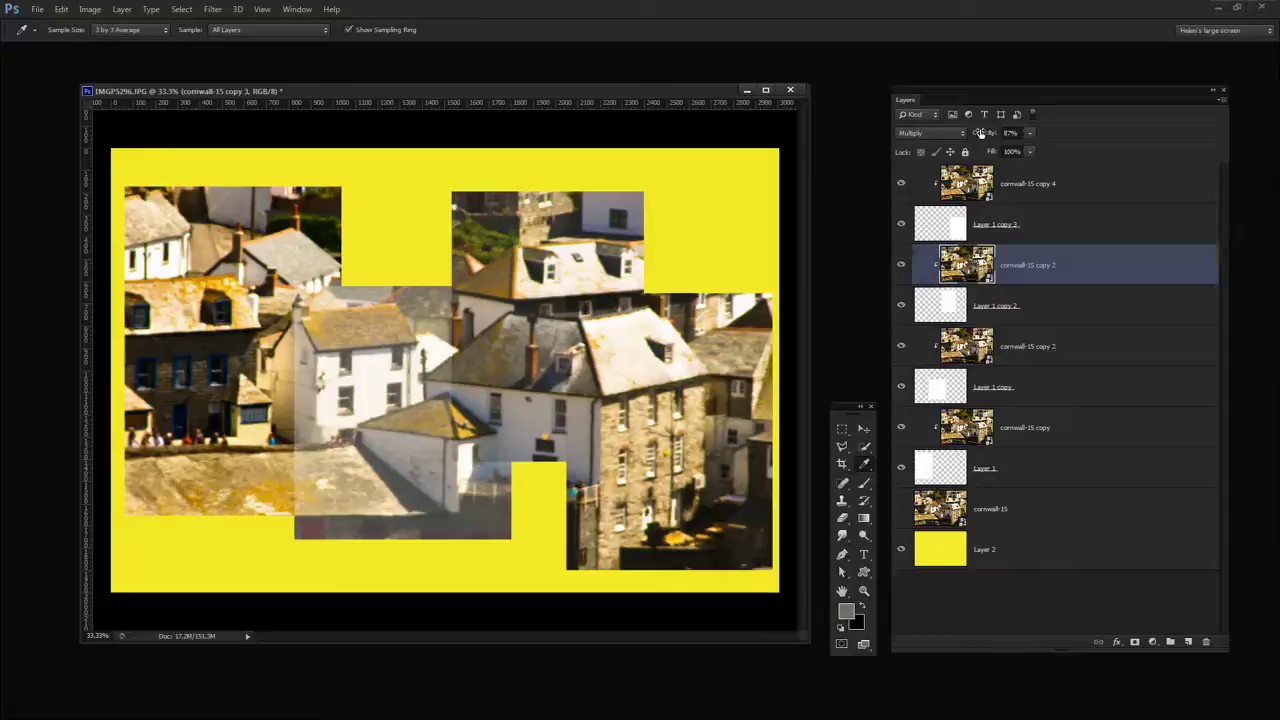
pyautogui.moveTo(980, 133); pyautogui.dragTo(967, 138)
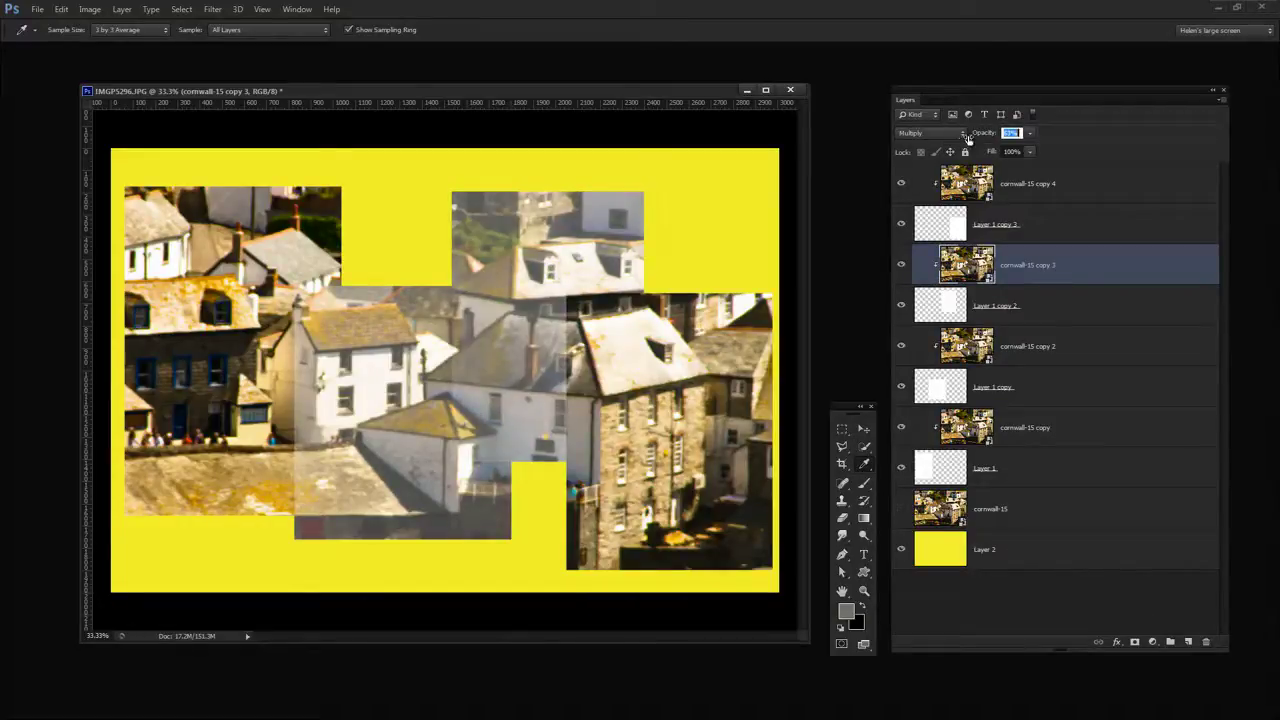
# Lower cornwall-15 copy 4 and cornwall-15 copy to about 84% opacity, then select Layer 2.
pyautogui.click(968, 184)
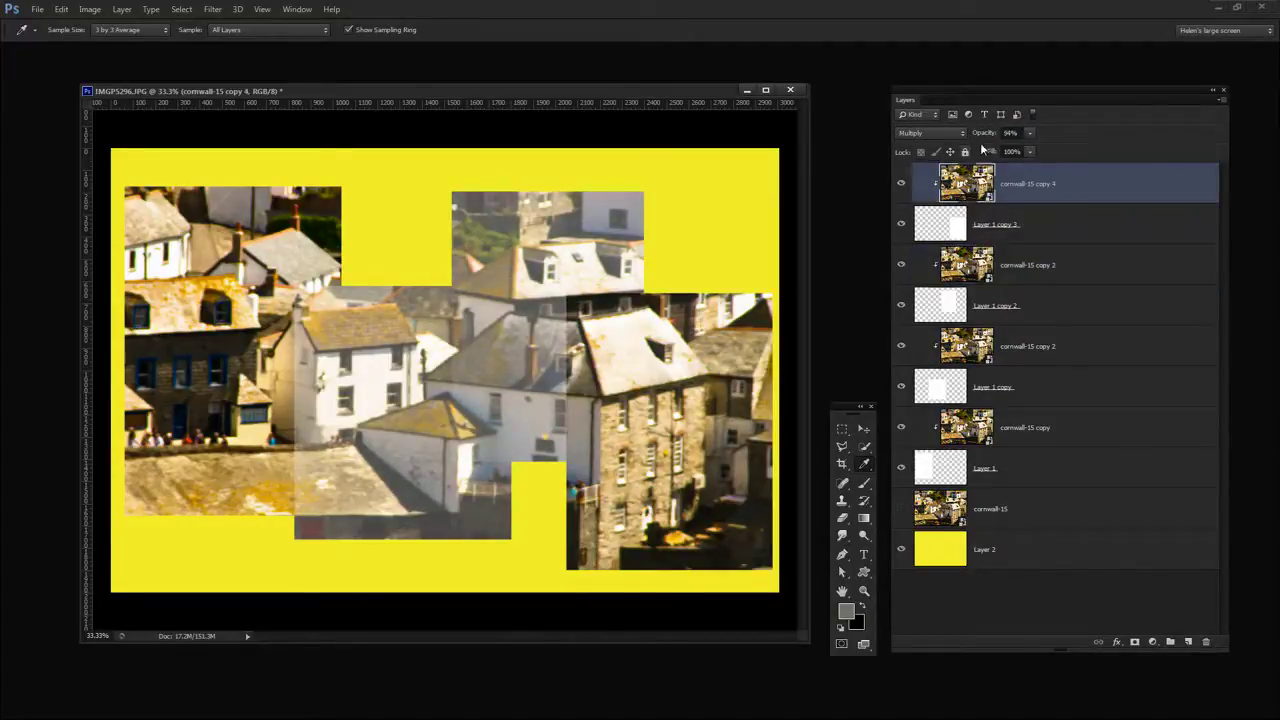
pyautogui.moveTo(984, 133); pyautogui.dragTo(977, 133)
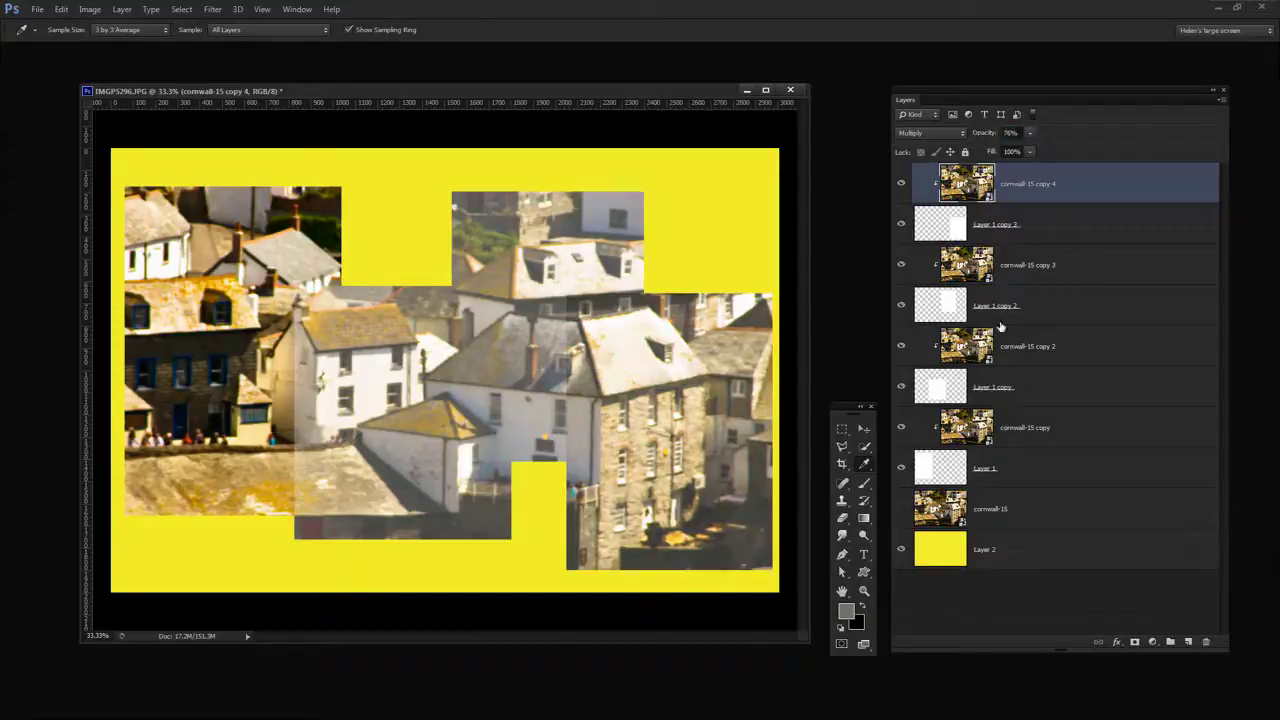
pyautogui.click(970, 429)
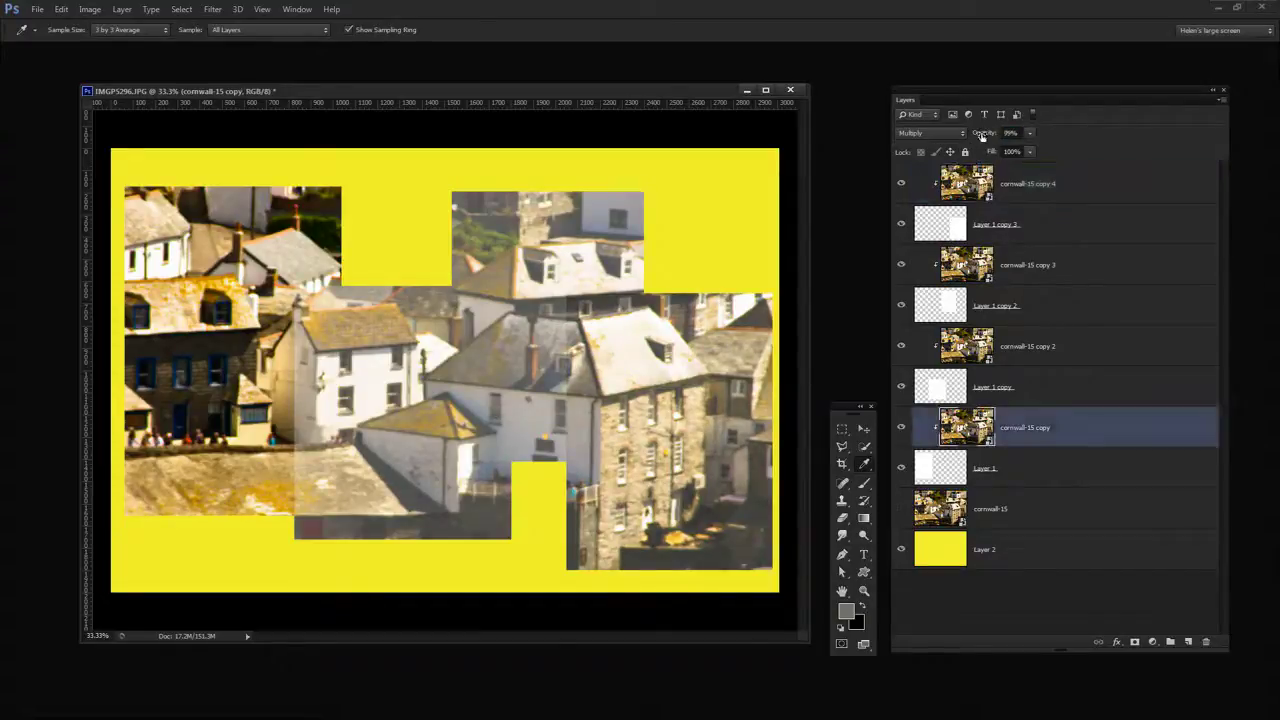
pyautogui.moveTo(980, 133); pyautogui.dragTo(973, 140)
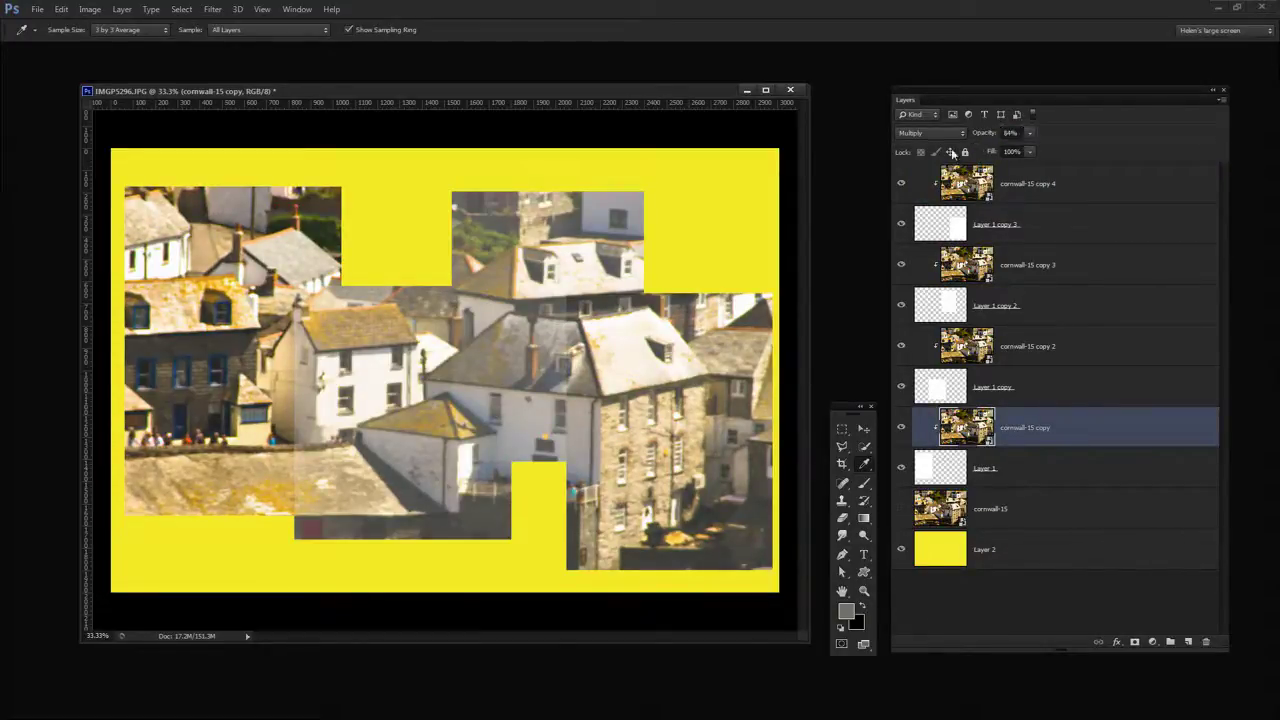
pyautogui.click(944, 550)
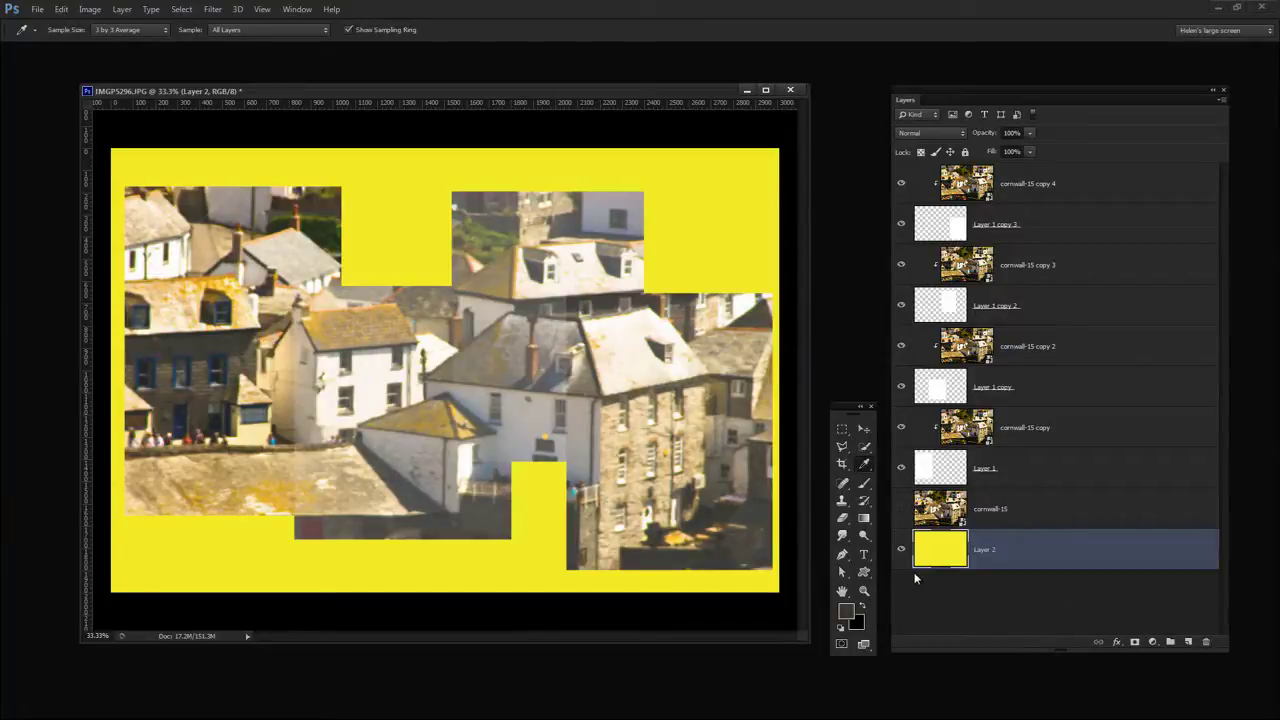
# Fill the background layer (Layer 2) with the dark brown foreground colour, replacing the yellow.
pyautogui.hotkey('alt', 'BackSpace')
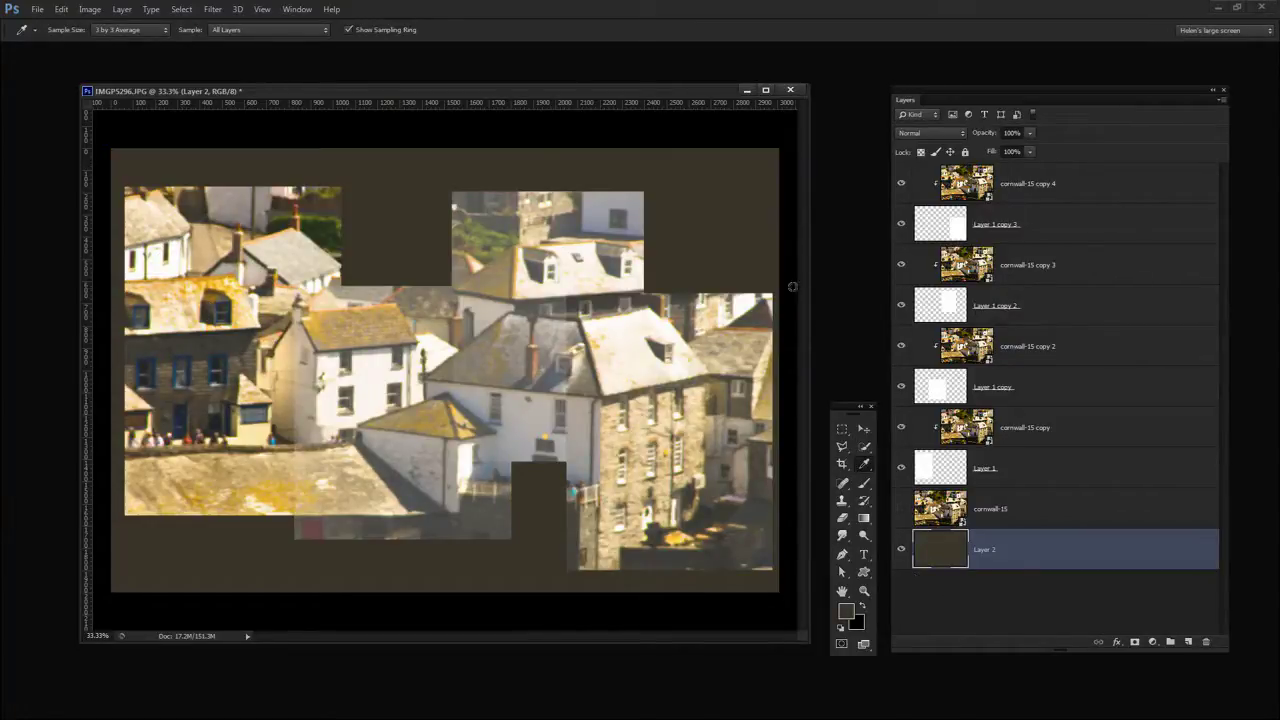
pyautogui.click(1048, 485)
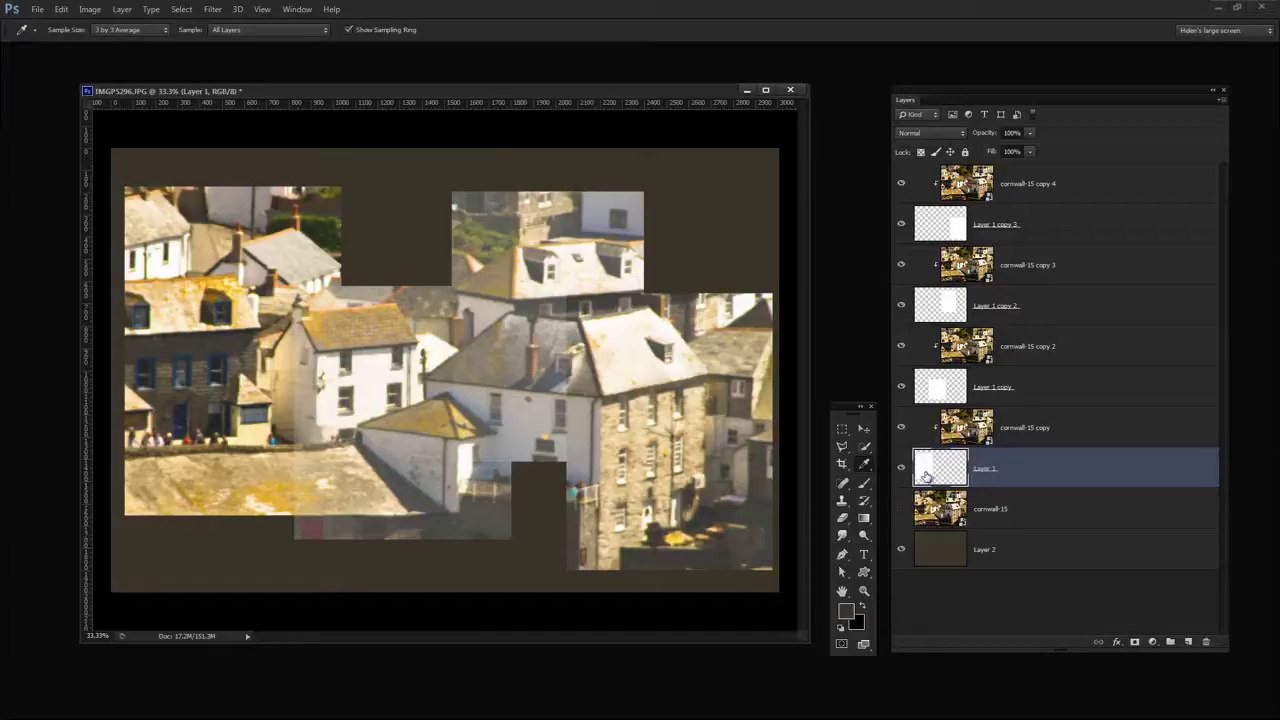
# Fill the top-left panel's shape on Layer 1 with black.
pyautogui.click(865, 609)
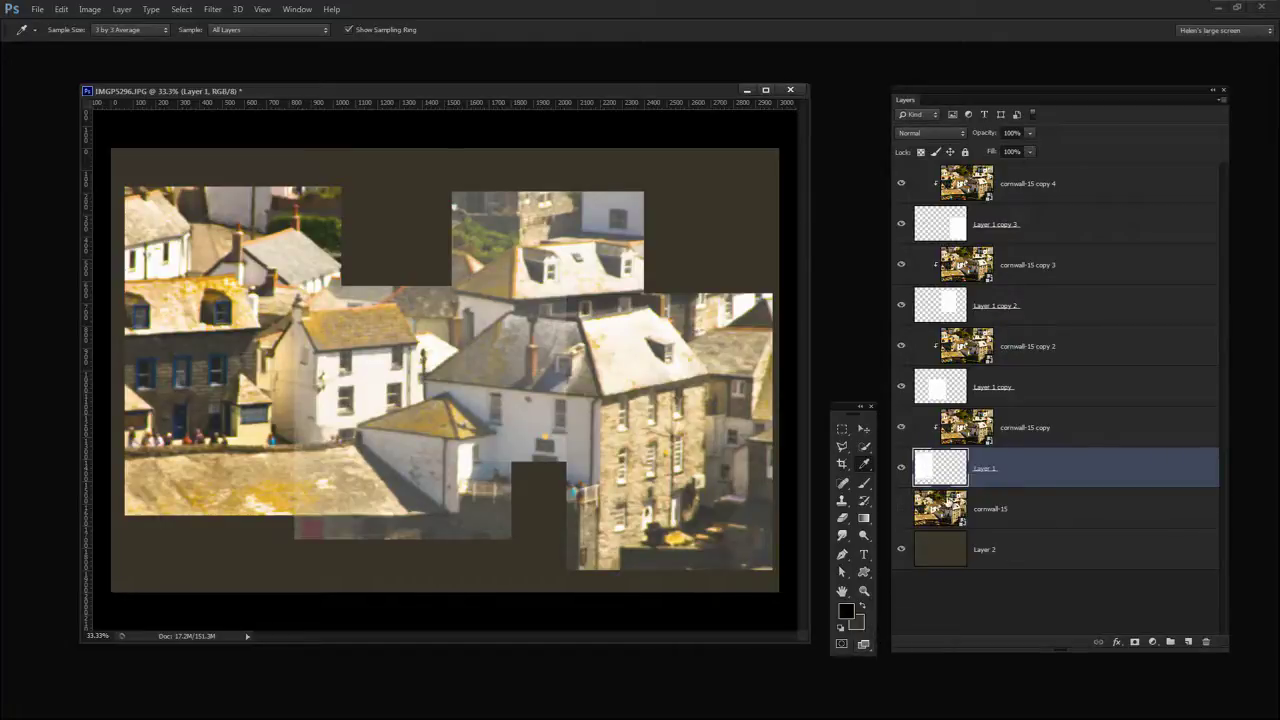
pyautogui.keyDown('ctrl'); pyautogui.click(926, 468); pyautogui.keyUp('ctrl')
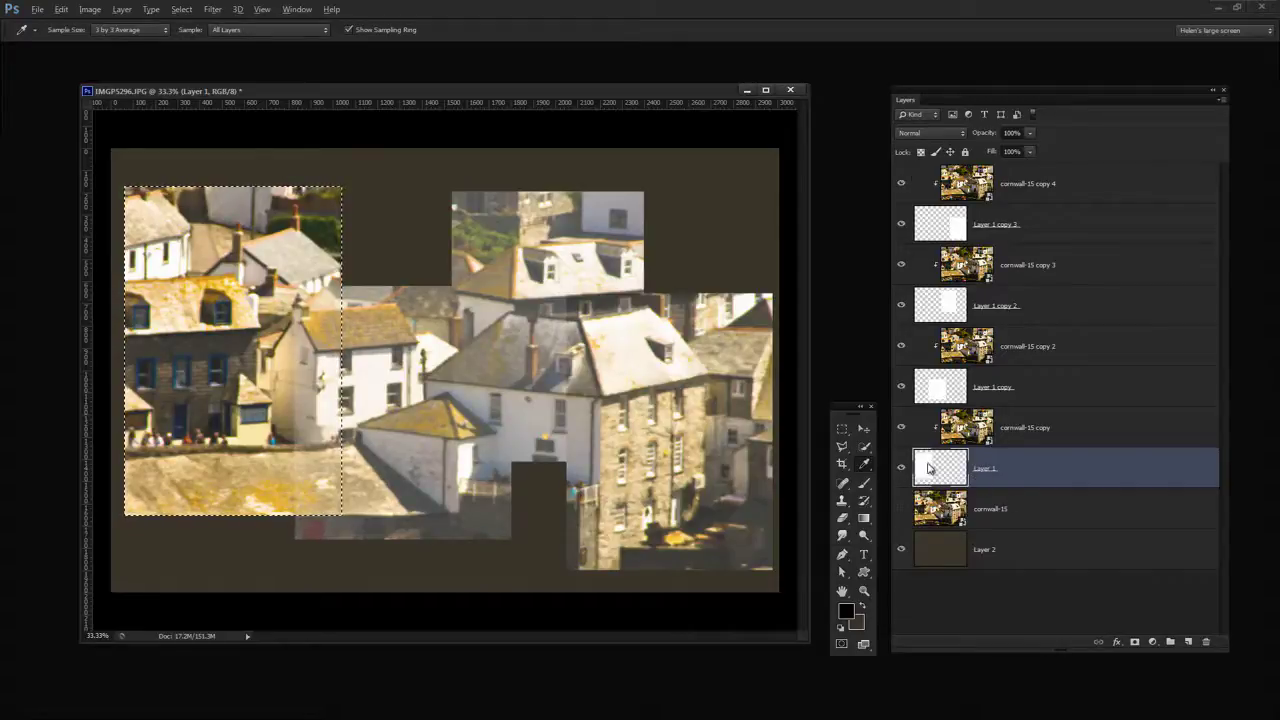
pyautogui.hotkey('alt', 'BackSpace')
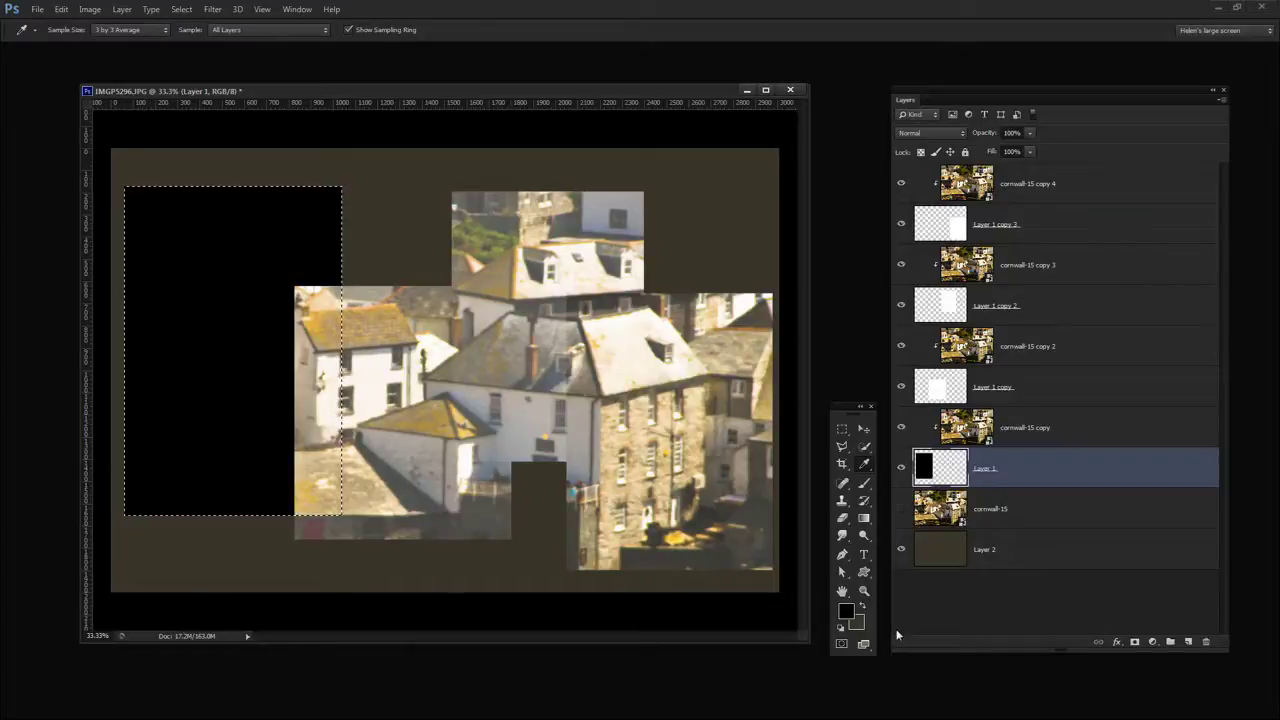
# Refill the top-left panel's shape with a light grey foreground colour.
pyautogui.click(862, 607)
pyautogui.click(846, 611)
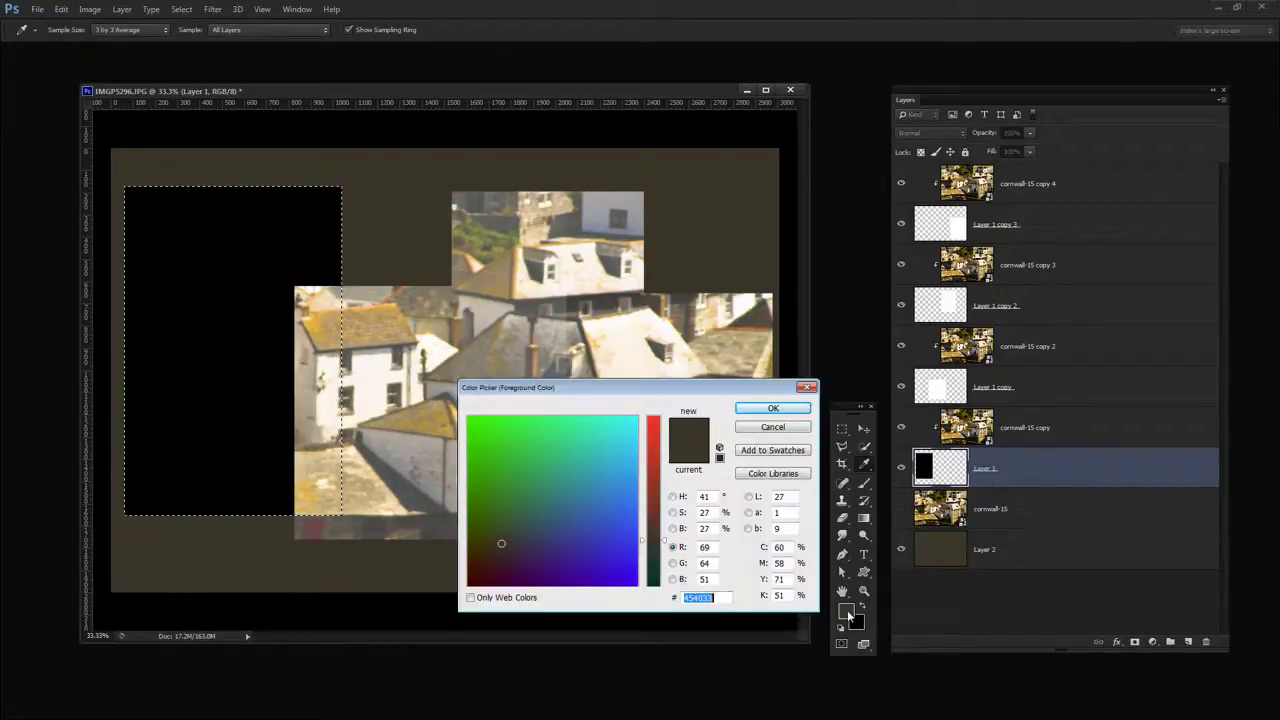
pyautogui.moveTo(648, 469)
pyautogui.mouseDown()
pyautogui.moveTo(648, 438)
pyautogui.moveTo(608, 434)
pyautogui.mouseUp()
pyautogui.click(611, 425)
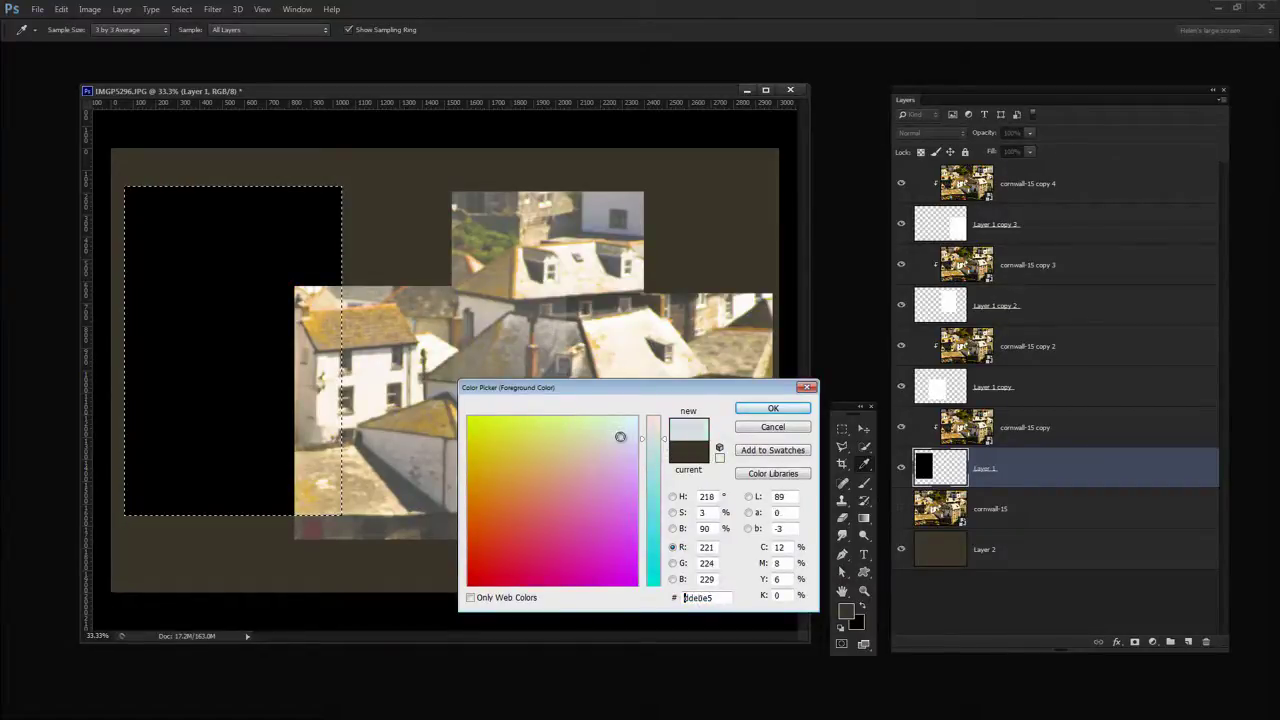
pyautogui.click(604, 443)
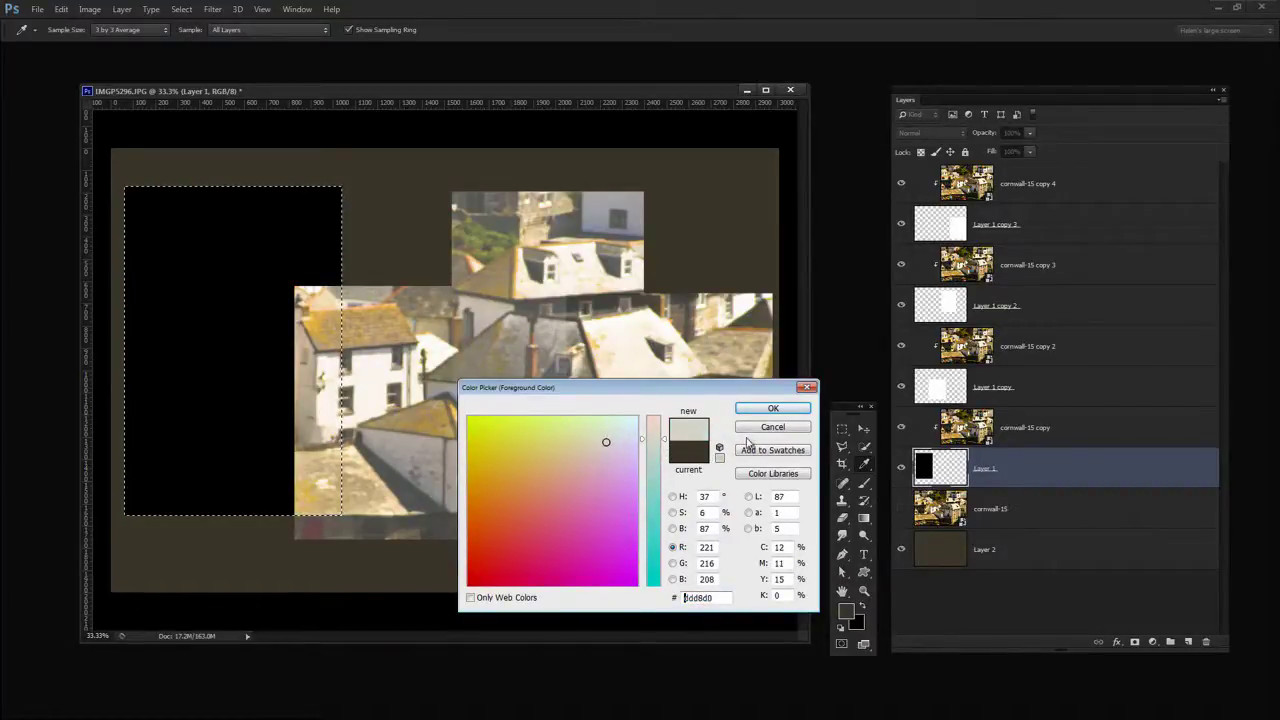
pyautogui.click(773, 408)
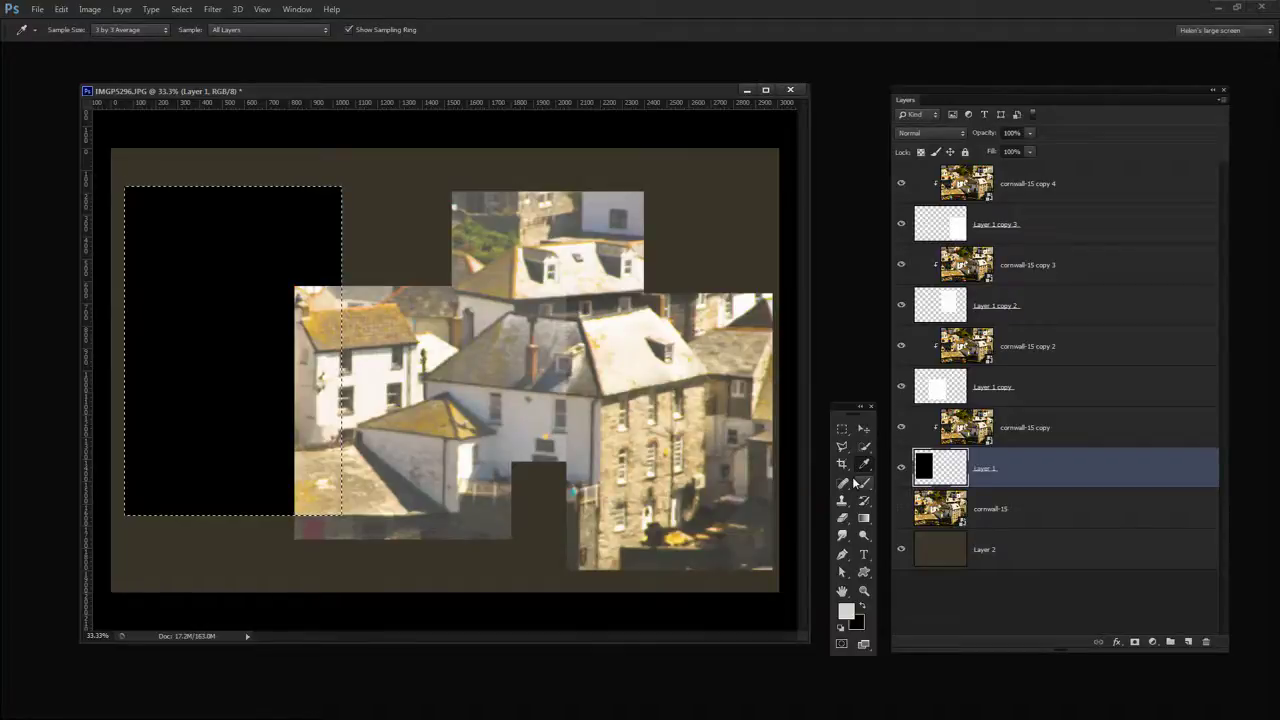
pyautogui.hotkey('alt', 'BackSpace')
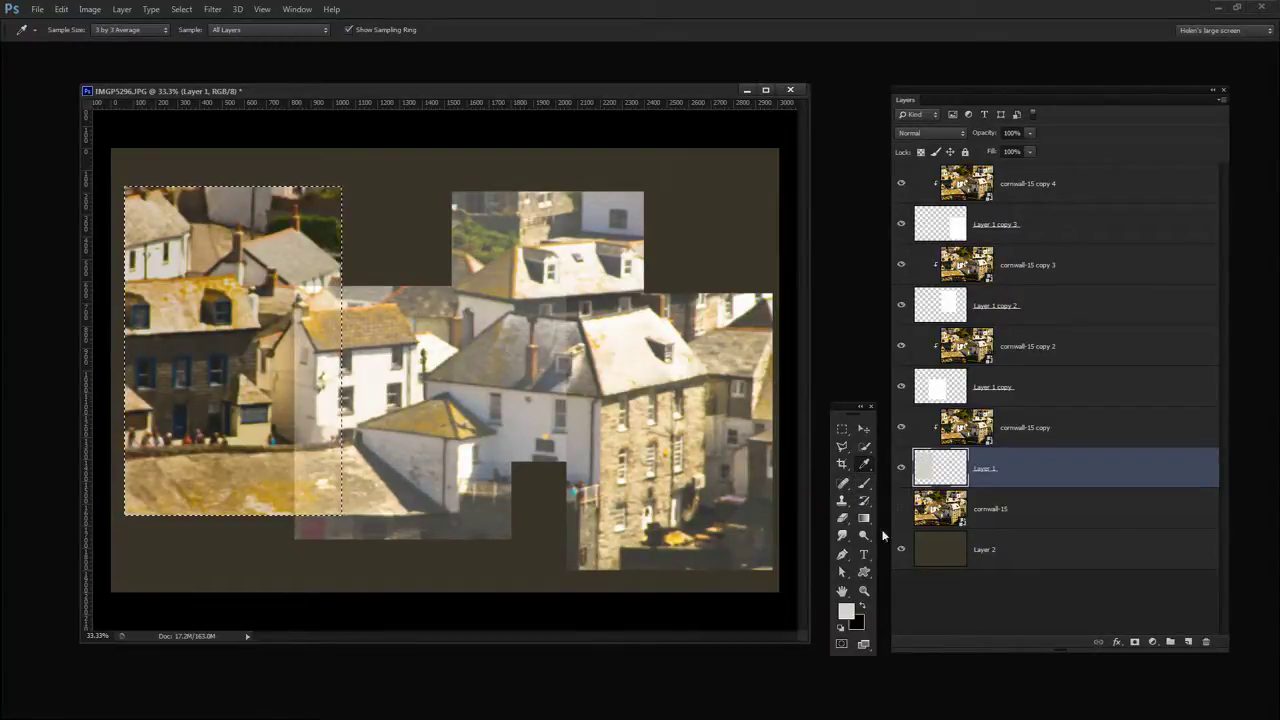
pyautogui.click(914, 475)
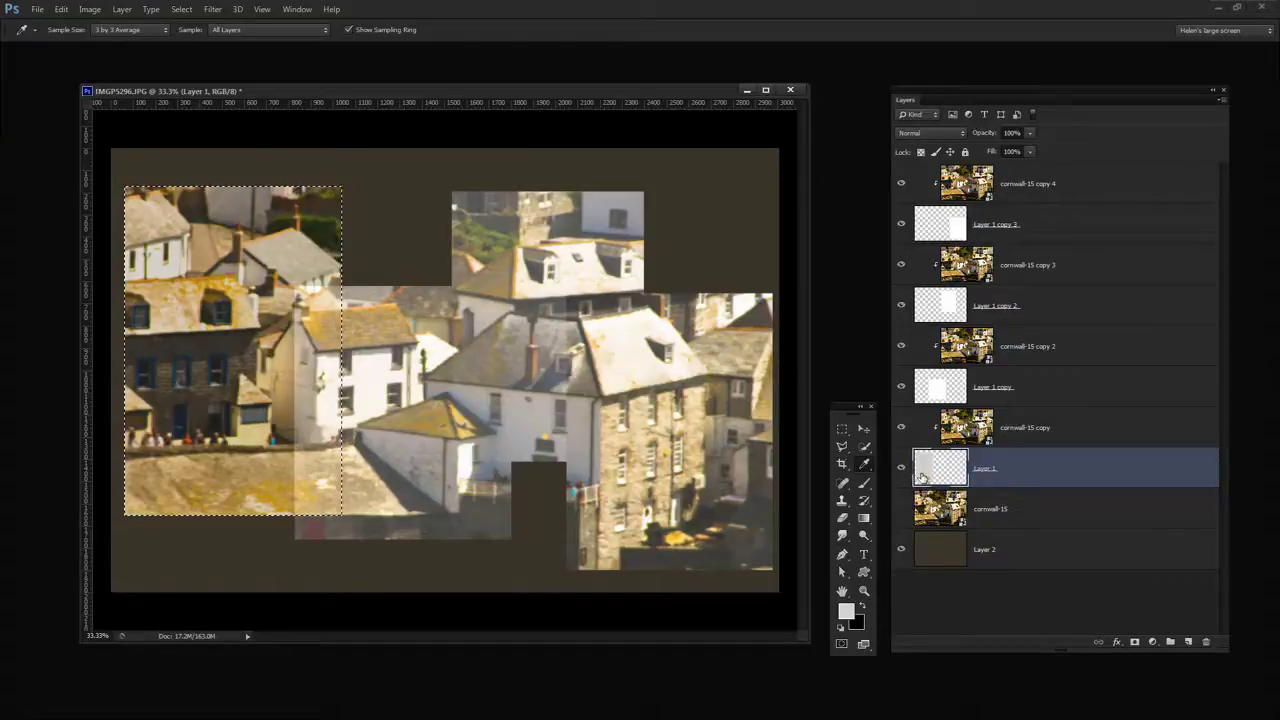
# Fill the top-left panel's shape on Layer 1 with a pink tint.
pyautogui.click(846, 612)
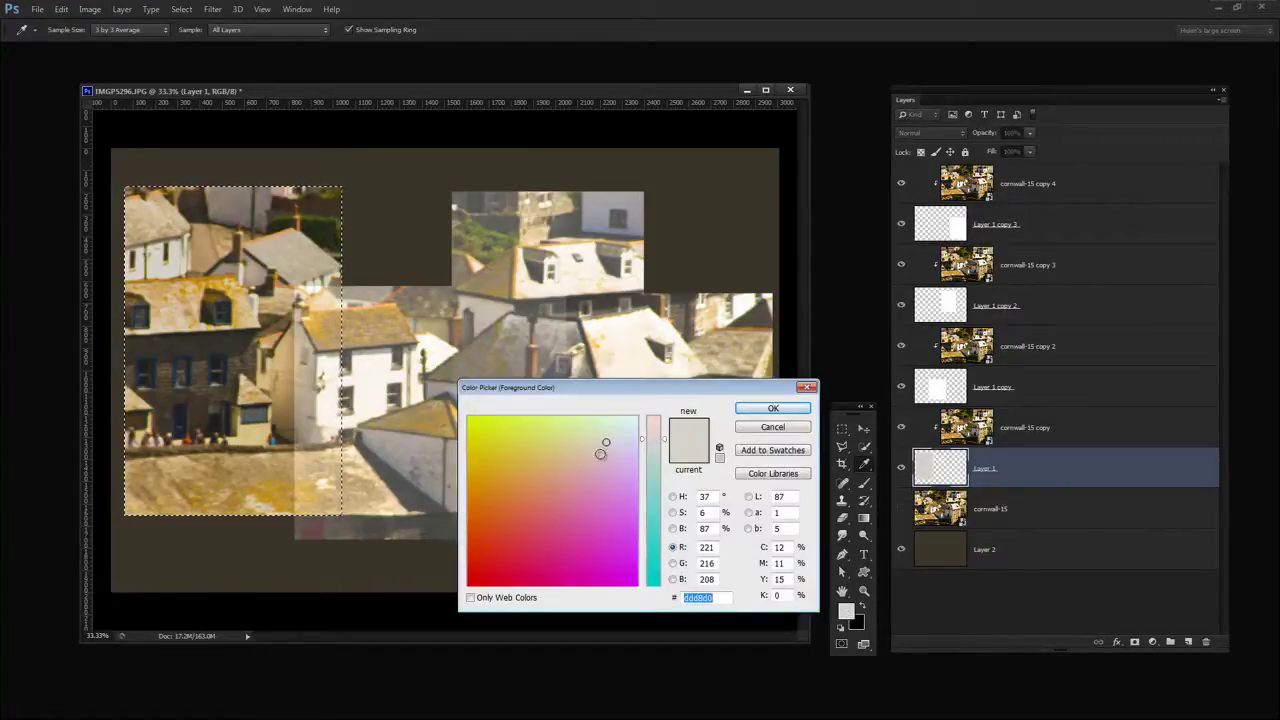
pyautogui.moveTo(600, 455); pyautogui.dragTo(600, 485)
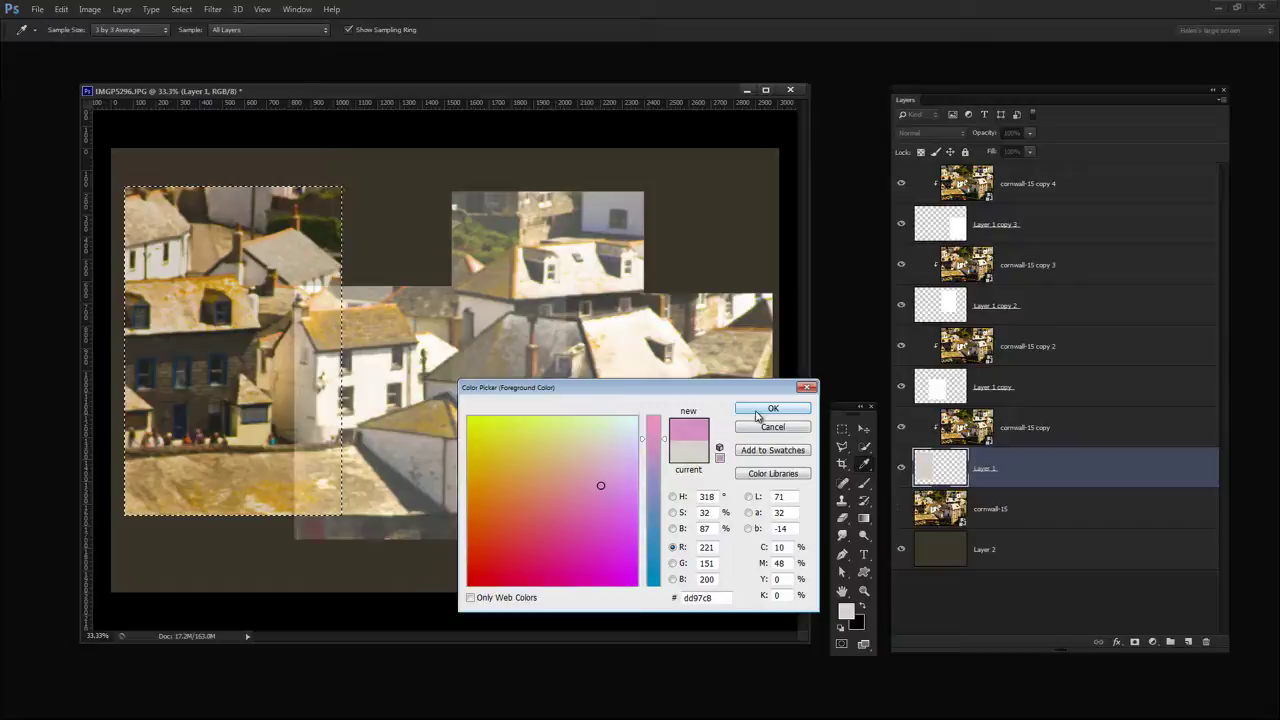
pyautogui.click(773, 410)
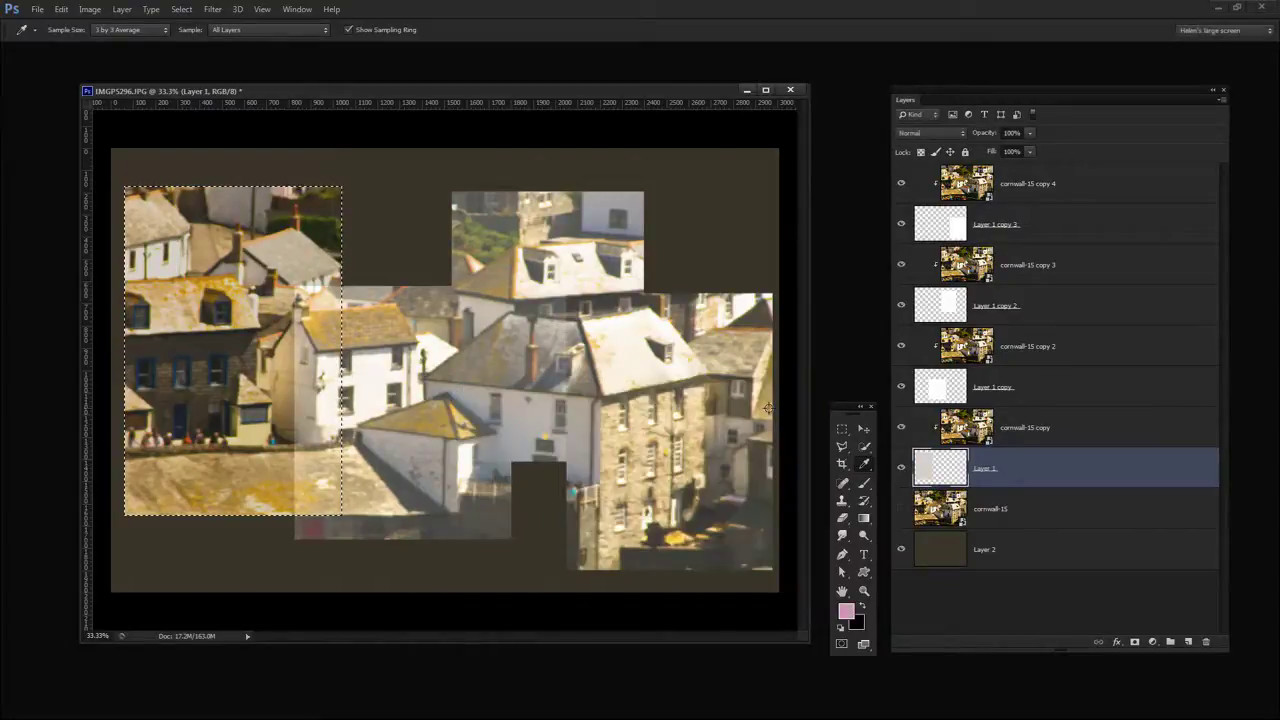
pyautogui.hotkey('alt', 'BackSpace')
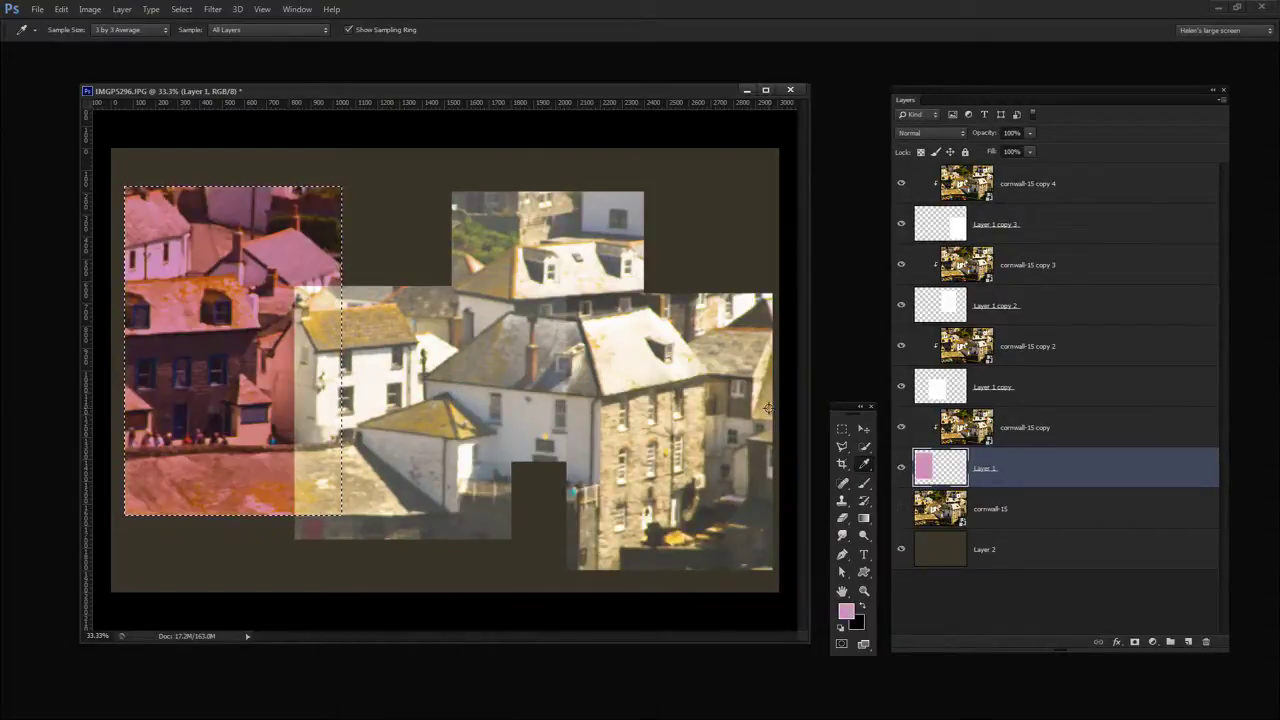
# Fill the lower-centre panel's shape on Layer 1 copy with a peach tint.
pyautogui.click(933, 394)
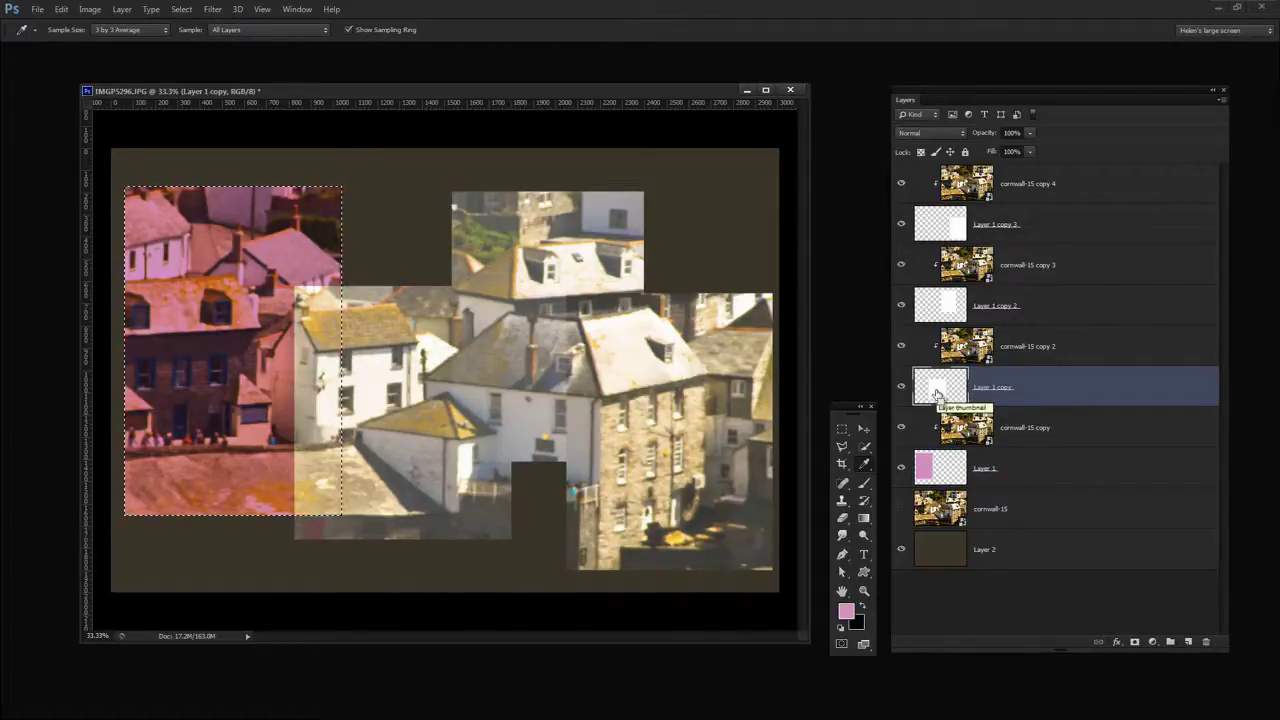
pyautogui.keyDown('ctrl'); pyautogui.click(937, 394); pyautogui.keyUp('ctrl')
pyautogui.click(845, 611)
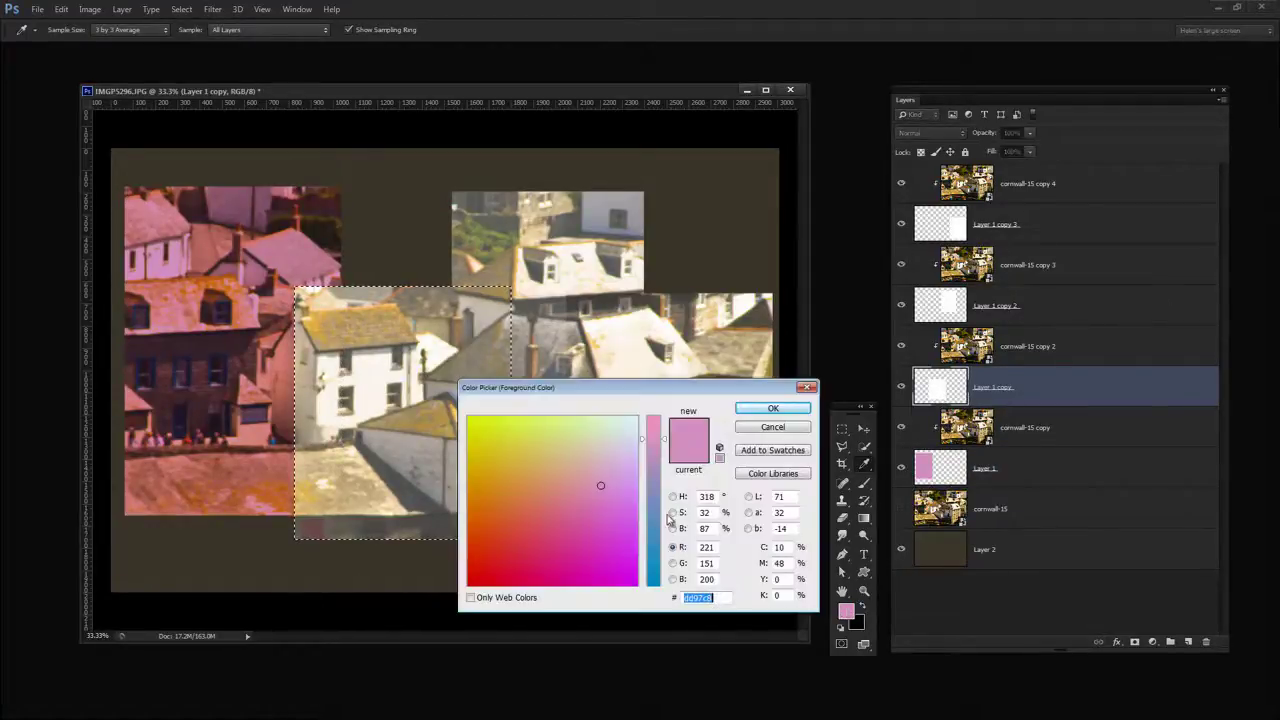
pyautogui.click(559, 470)
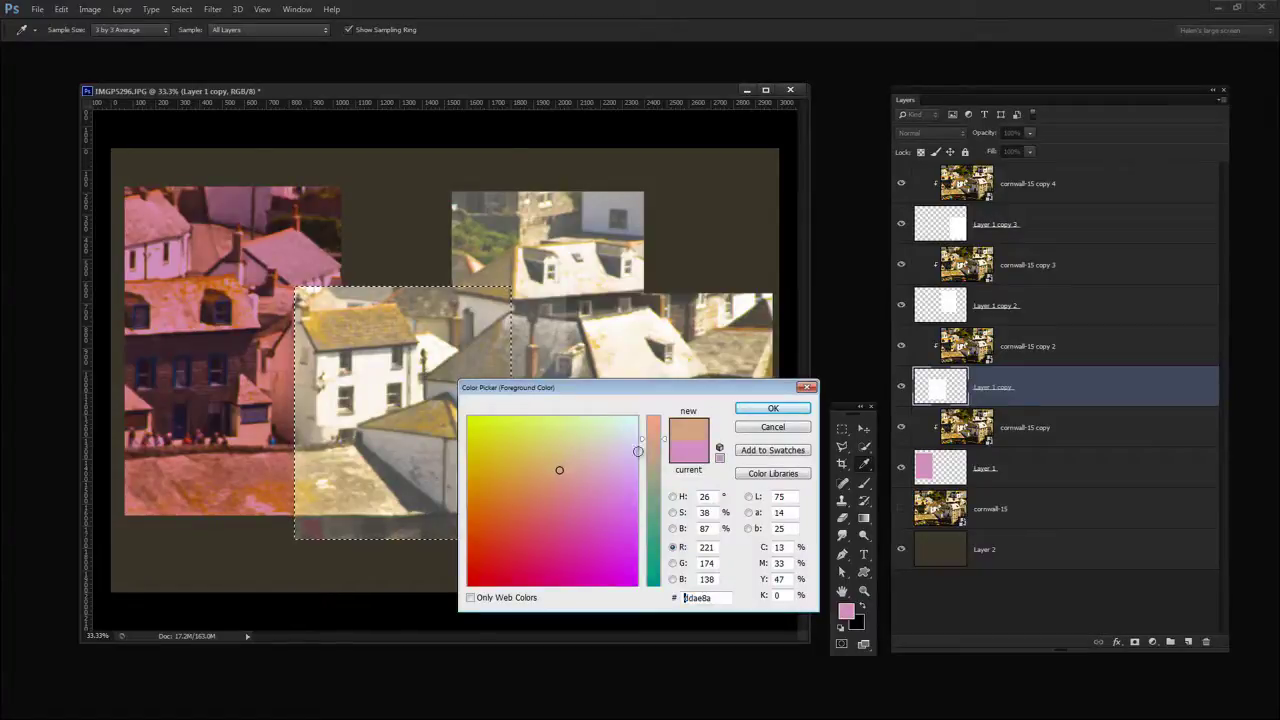
pyautogui.click(763, 408)
pyautogui.hotkey('alt', 'BackSpace')
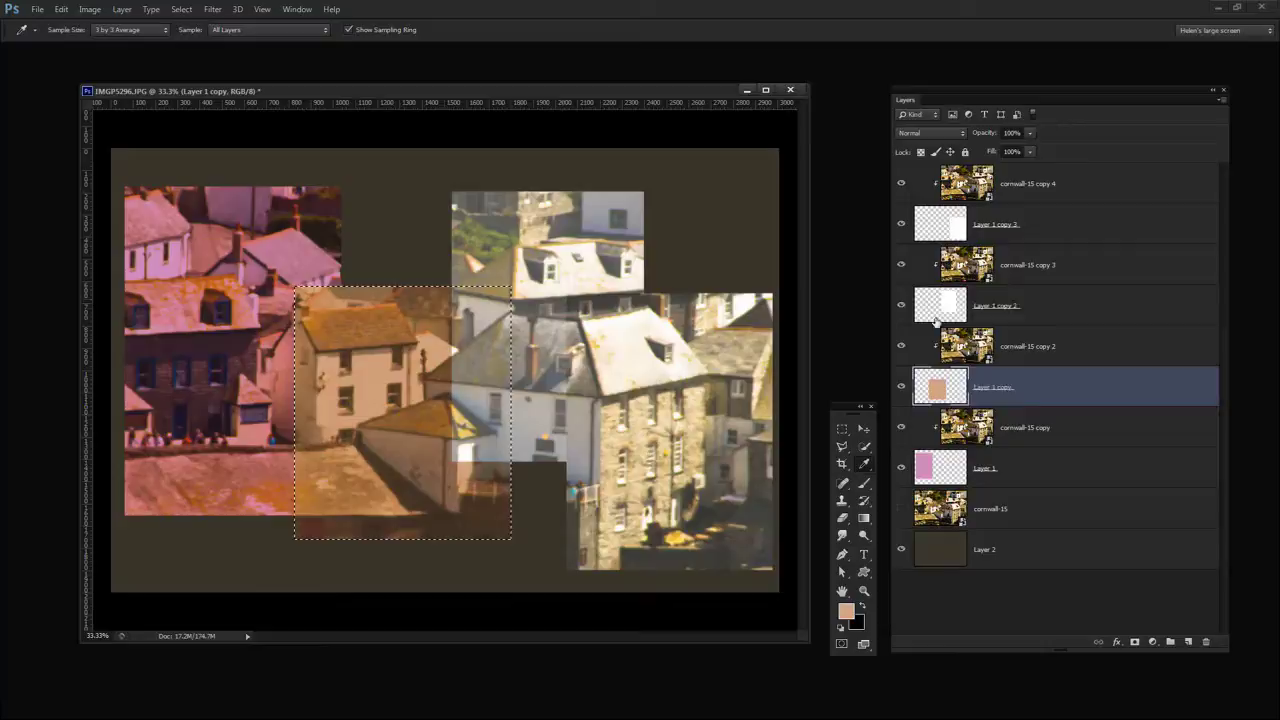
# Fill the current selection on Layer 1 copy 2 with a light teal.
pyautogui.click(940, 310)
pyautogui.click(846, 612)
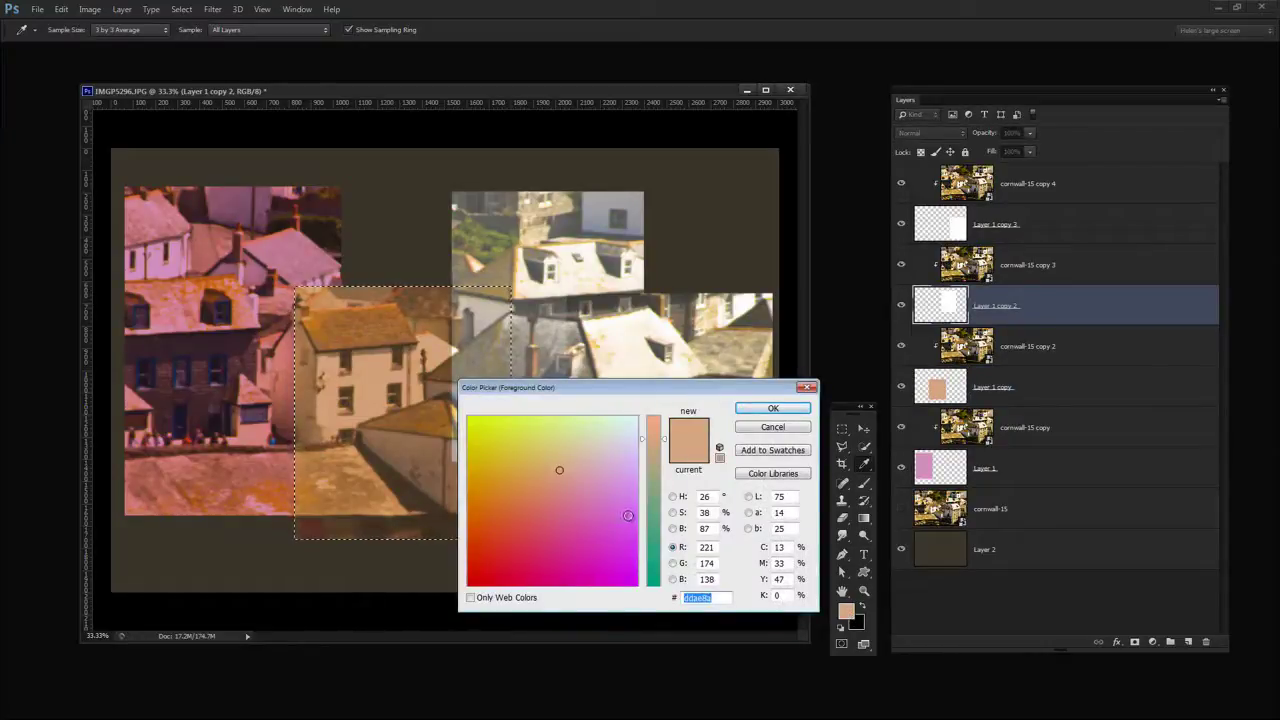
pyautogui.click(656, 511)
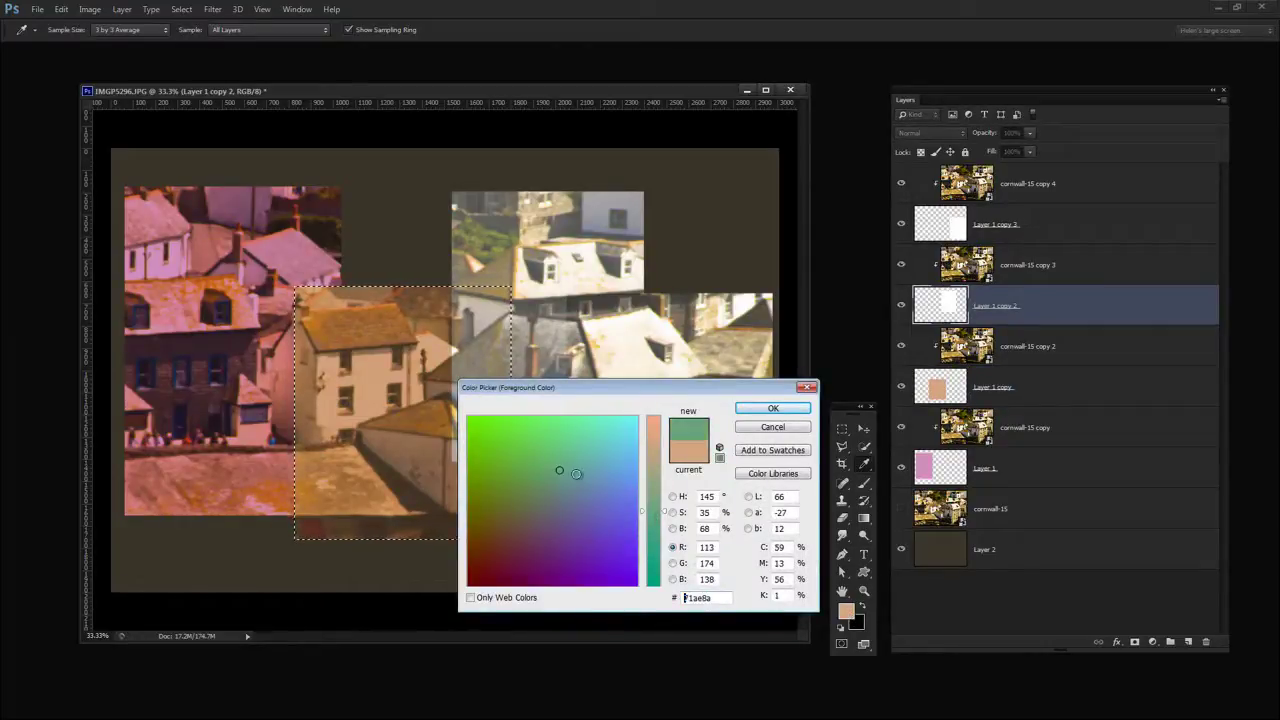
pyautogui.click(600, 438)
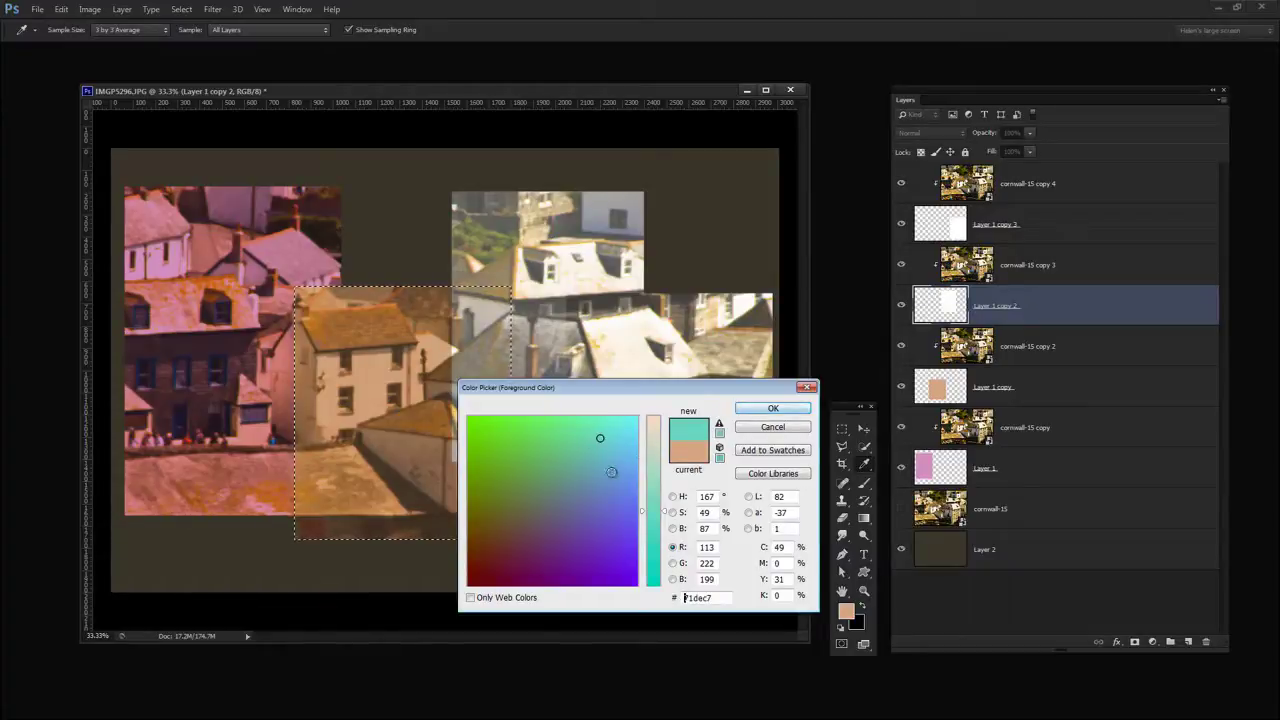
pyautogui.click(746, 410)
pyautogui.hotkey('alt', 'BackSpace')
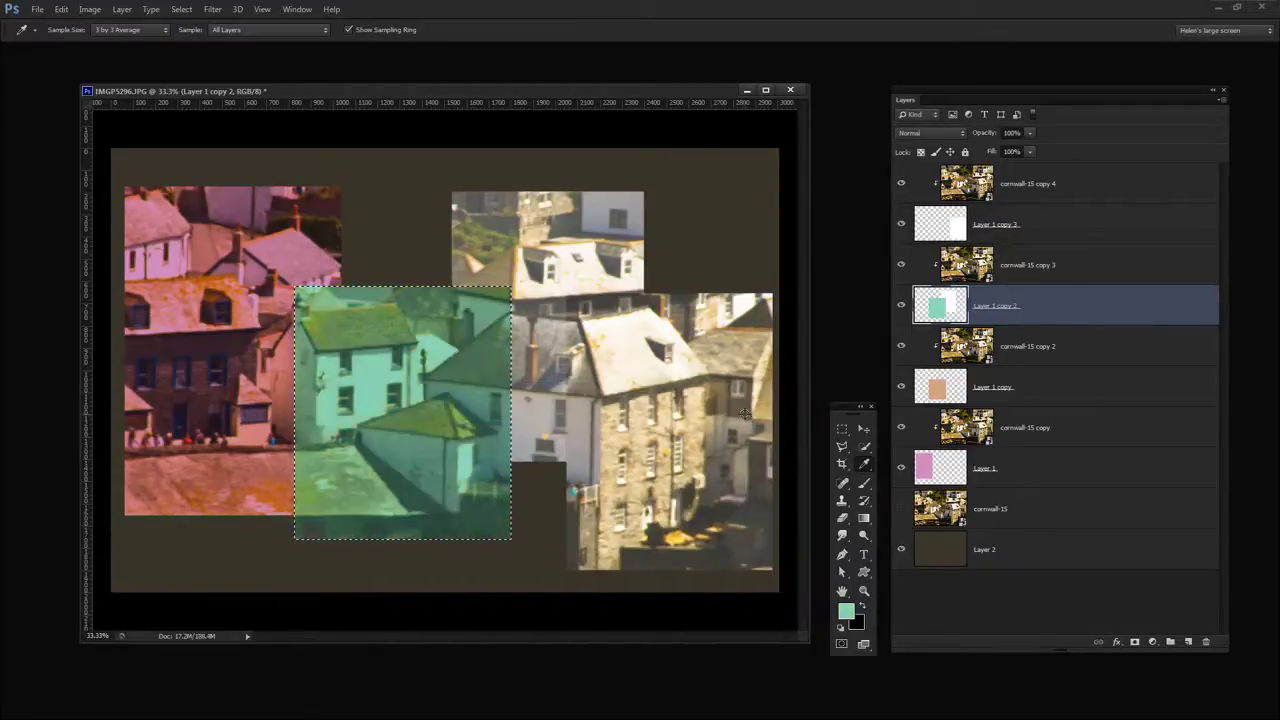
# Undo the misplaced teal fill, refill the upper-centre panel teal, and deselect.
pyautogui.click(61, 9)
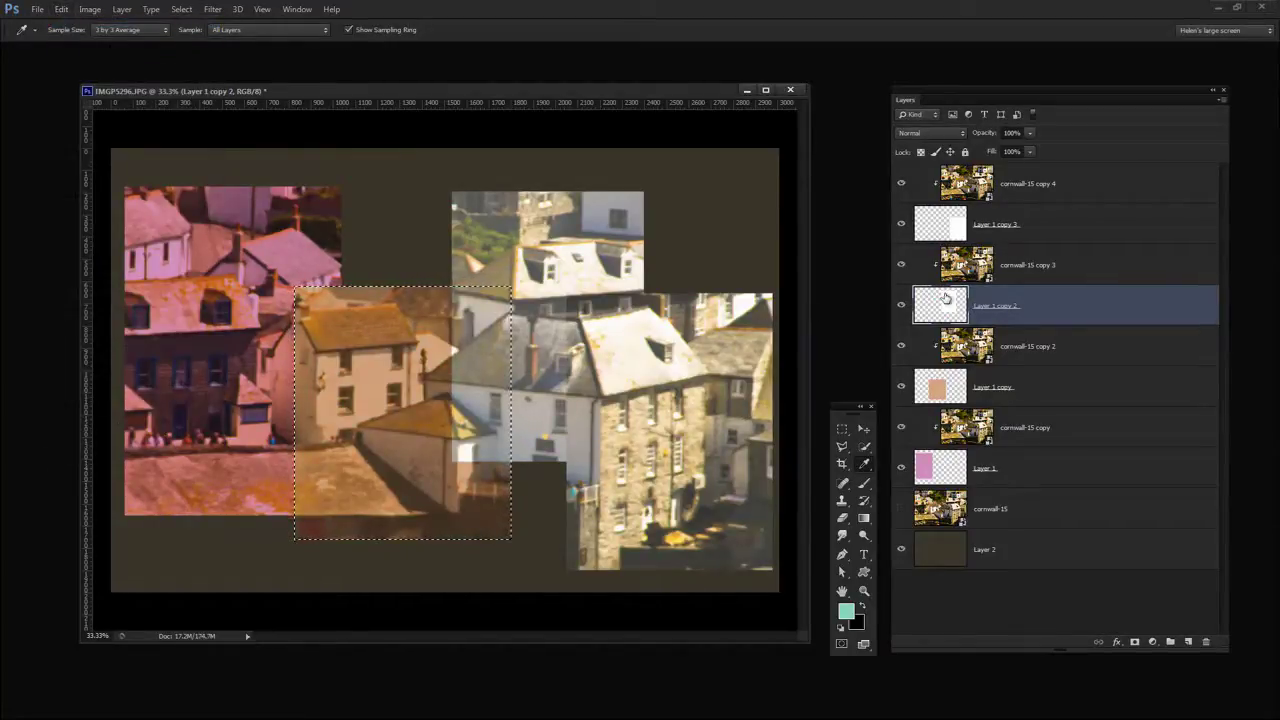
pyautogui.keyDown('ctrl'); pyautogui.click(944, 313); pyautogui.keyUp('ctrl')
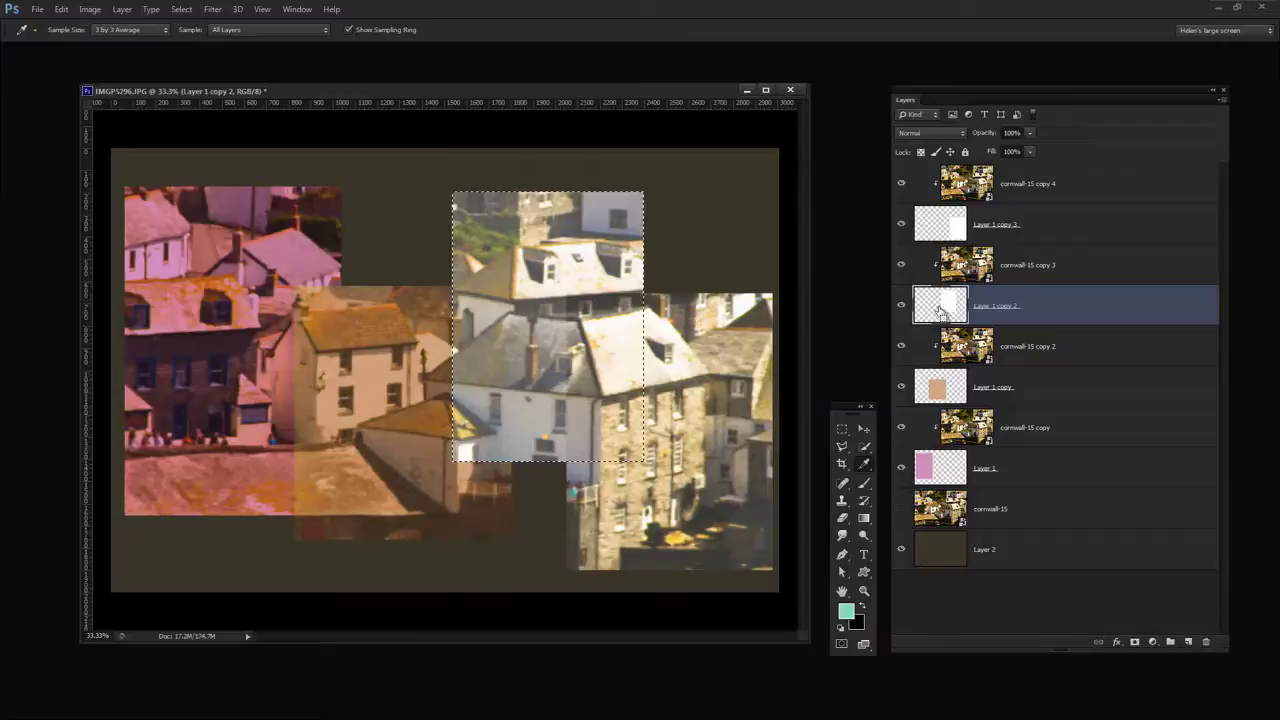
pyautogui.hotkey('alt', 'BackSpace')
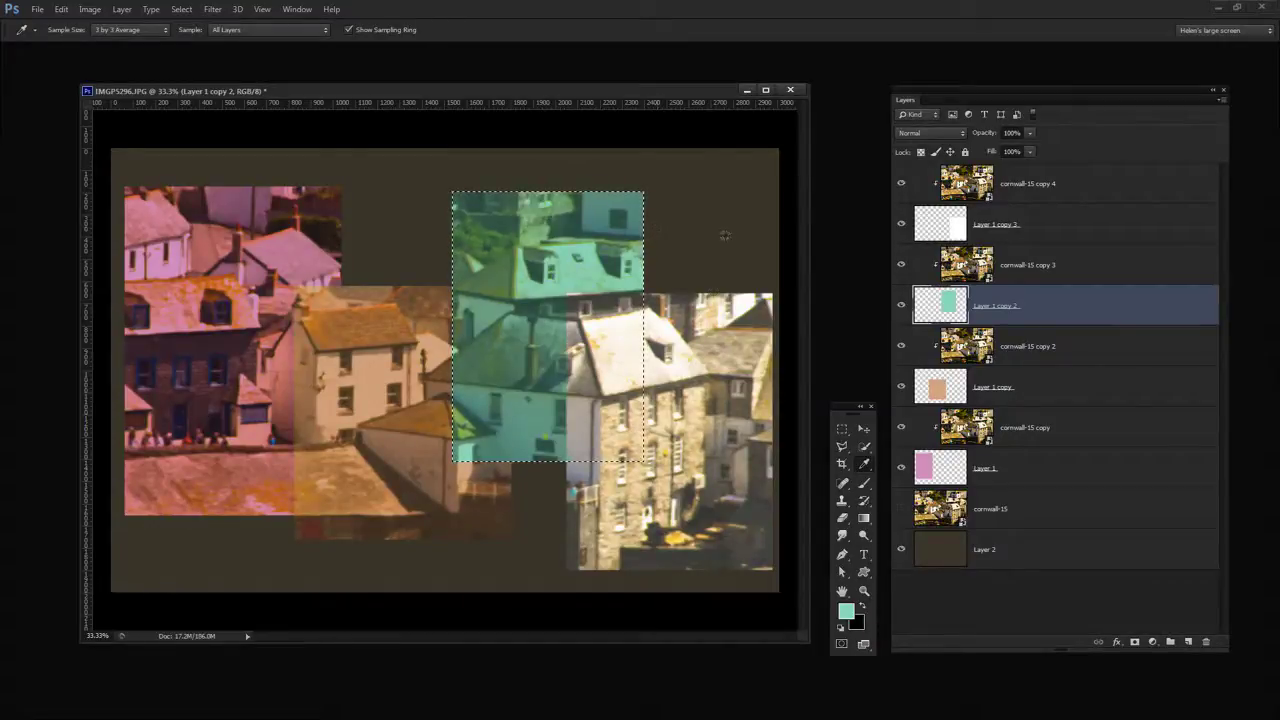
pyautogui.click(1092, 392)
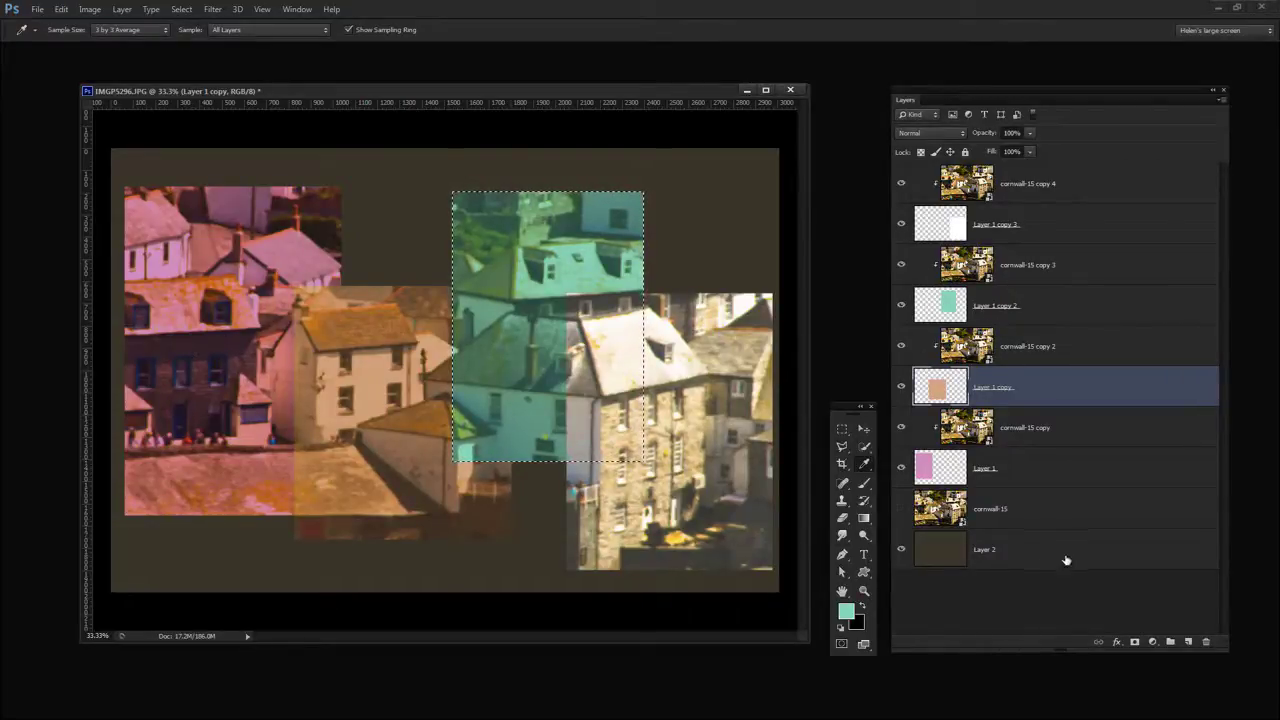
pyautogui.click(1101, 554)
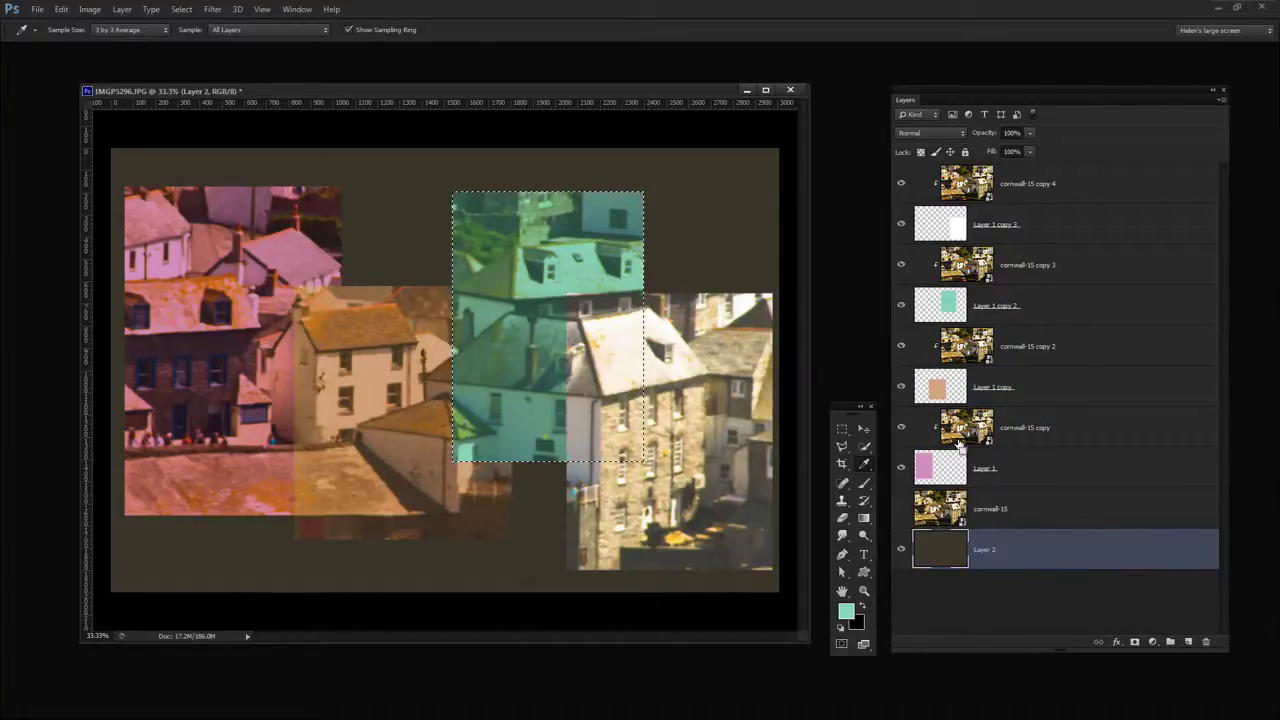
pyautogui.hotkey('ctrl', 'd')
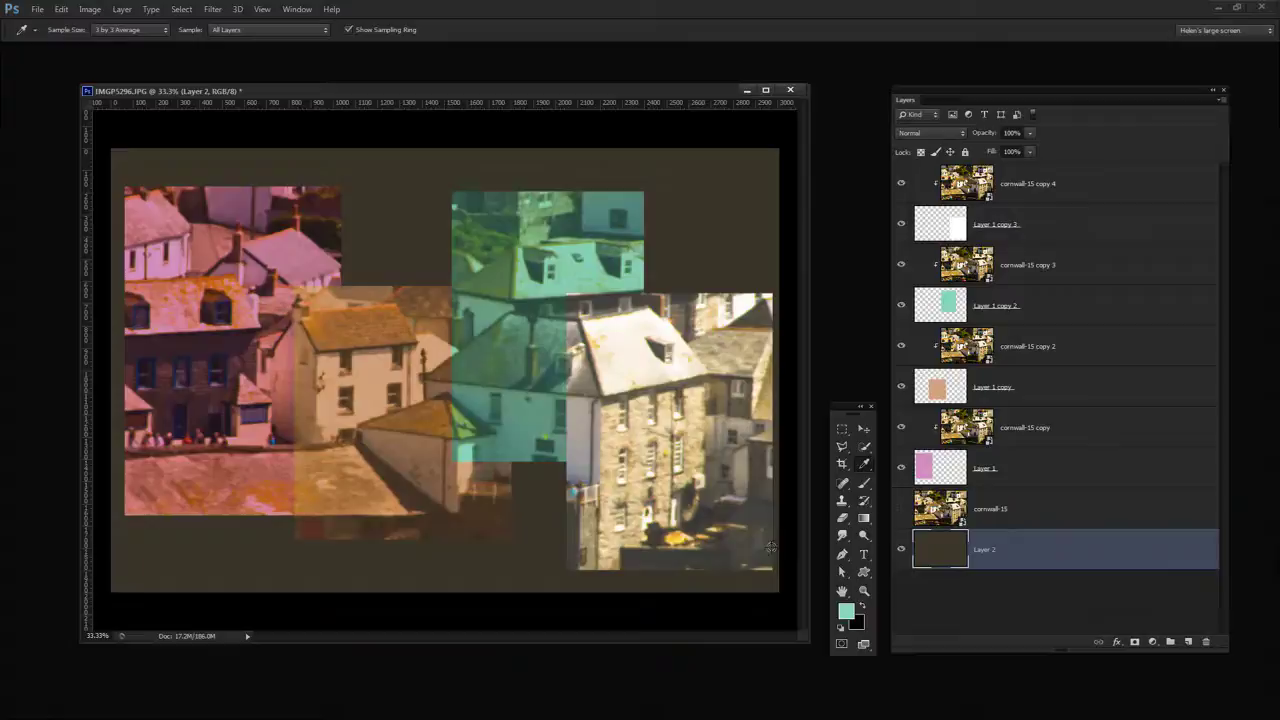